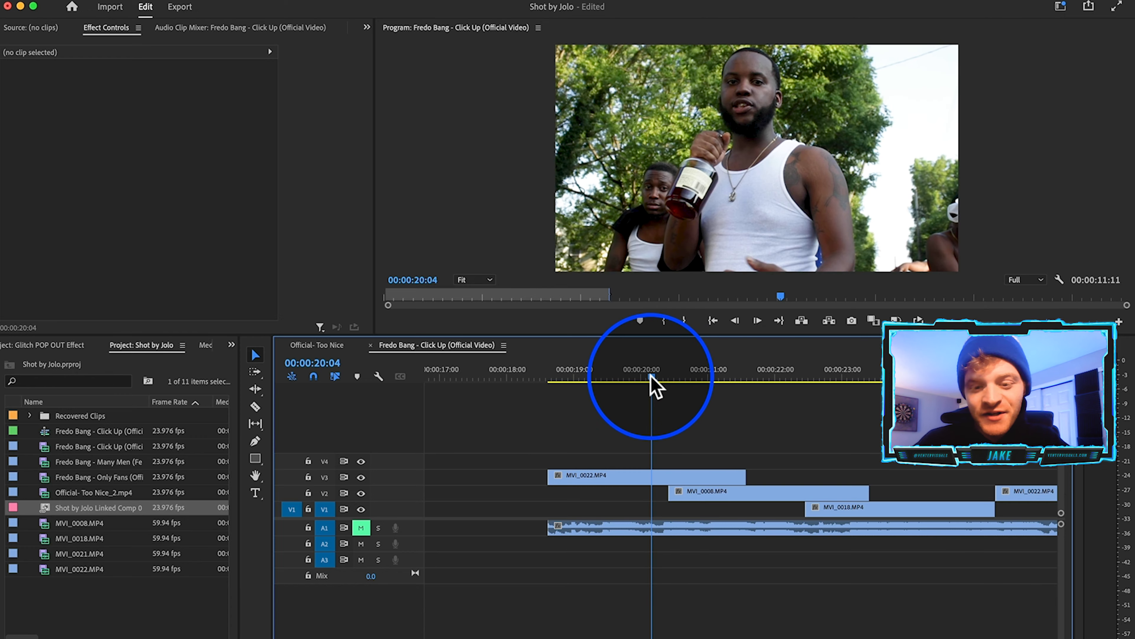
- Cut the MVI_0022 clip on V3 twice to isolate a short segment starting at 00:00:20:10, where MVI_0008 begins below
left_click_drag(651, 381, 669, 380)
scroll(776, 432, "down", 3)
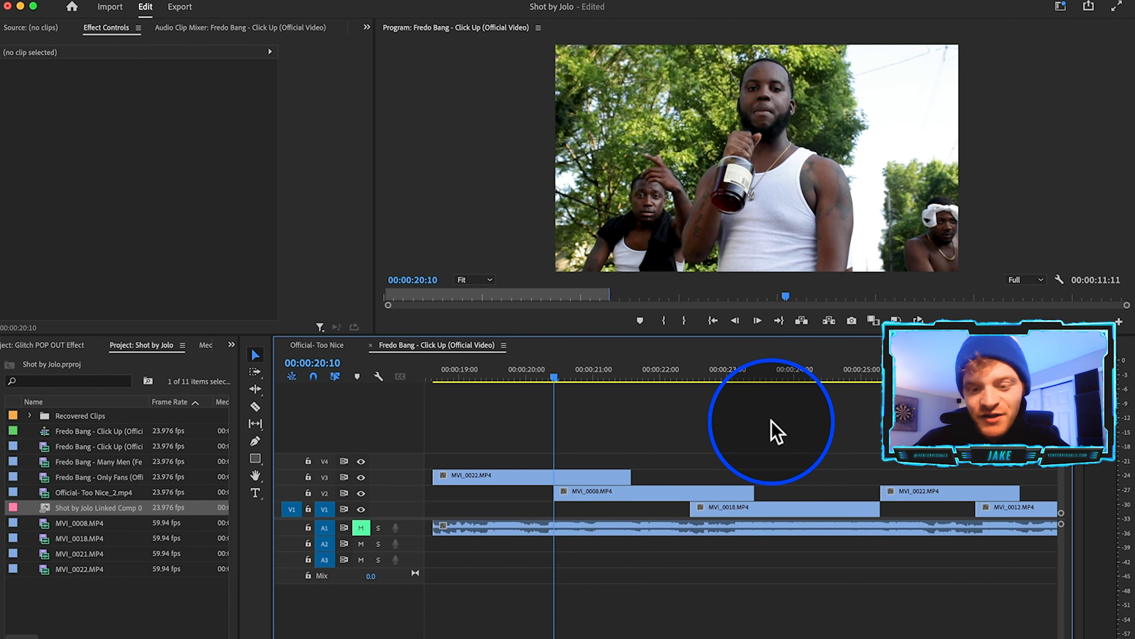
scroll(776, 432, "up", 2)
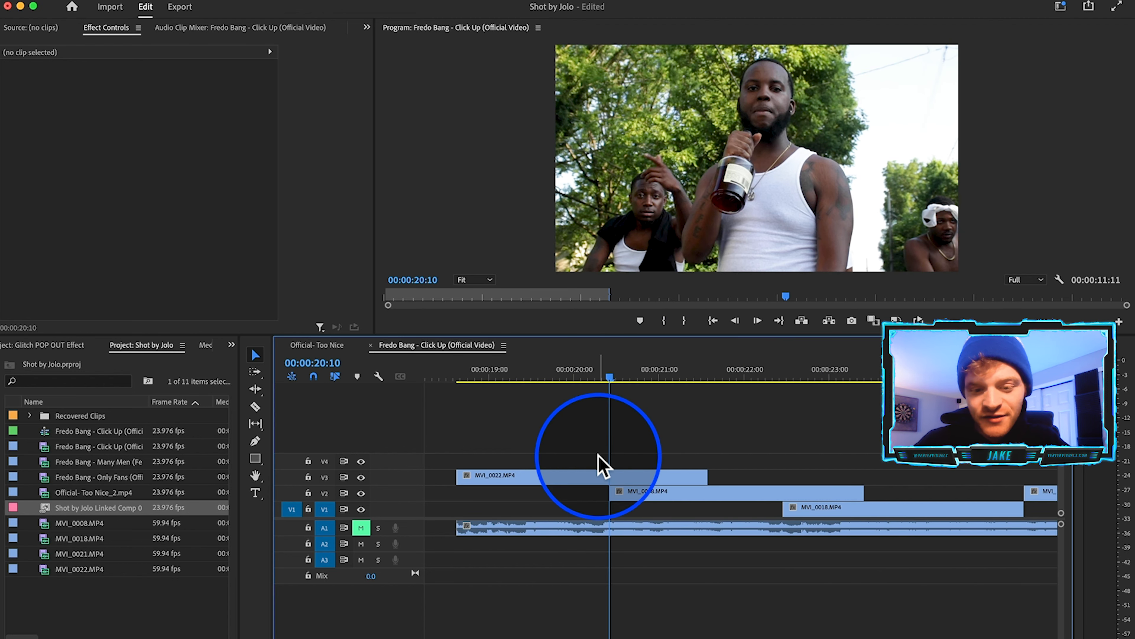
left_click_drag(608, 380, 647, 378)
key("c")
left_click(610, 481)
key("v")
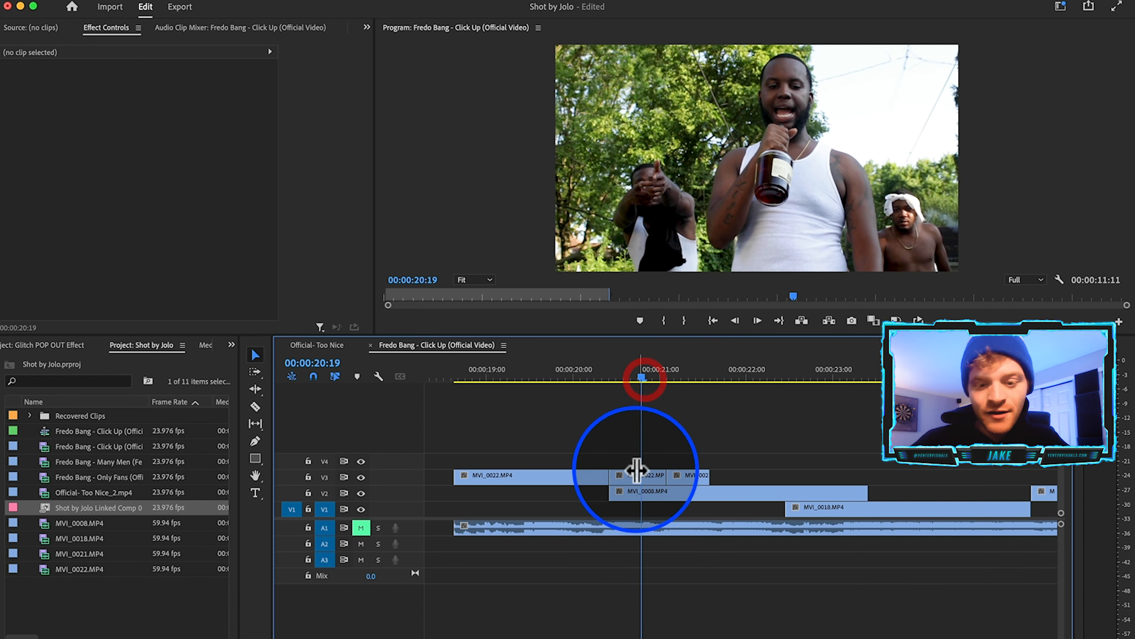
- Nest the short middle segment of MVI_0022 on V3 and replace it with an After Effects composition
left_click(633, 476)
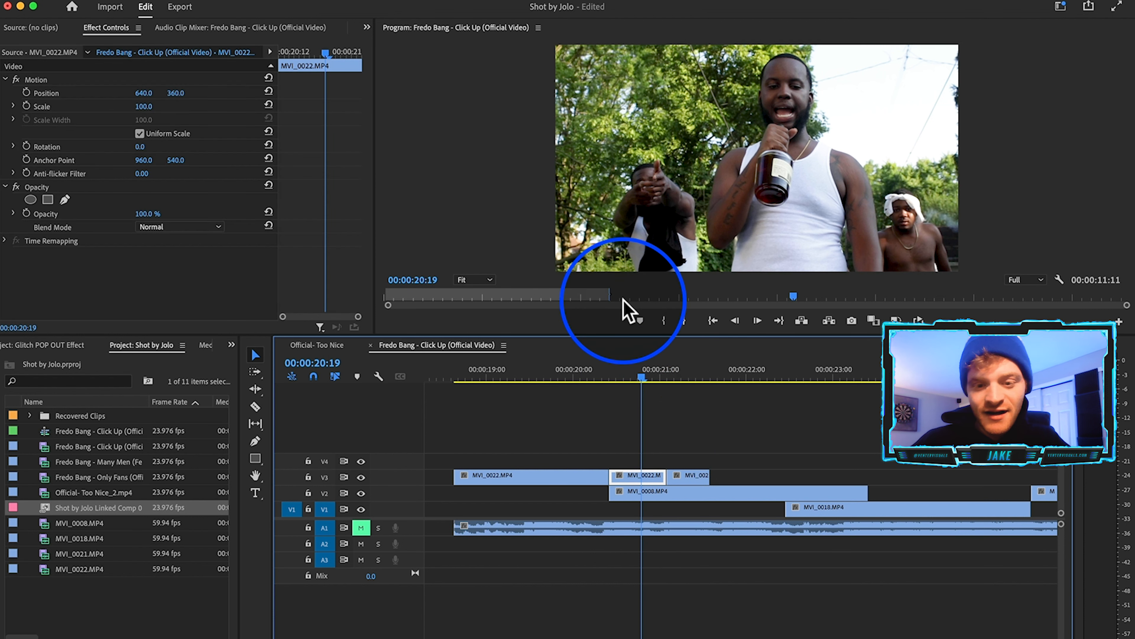
right_click(656, 479)
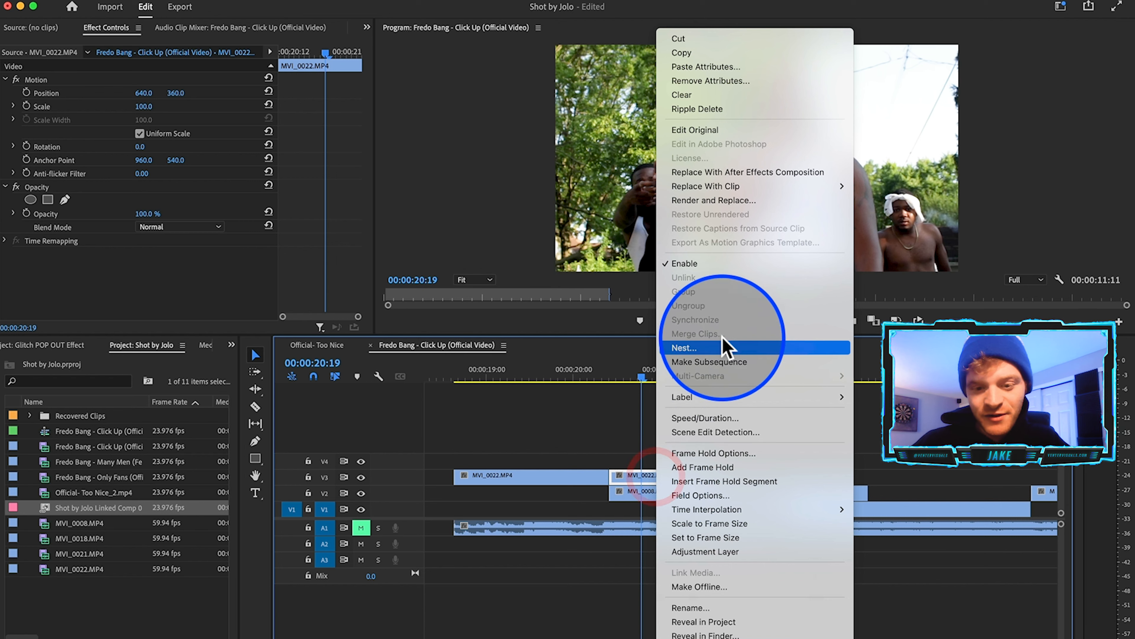
left_click(709, 348)
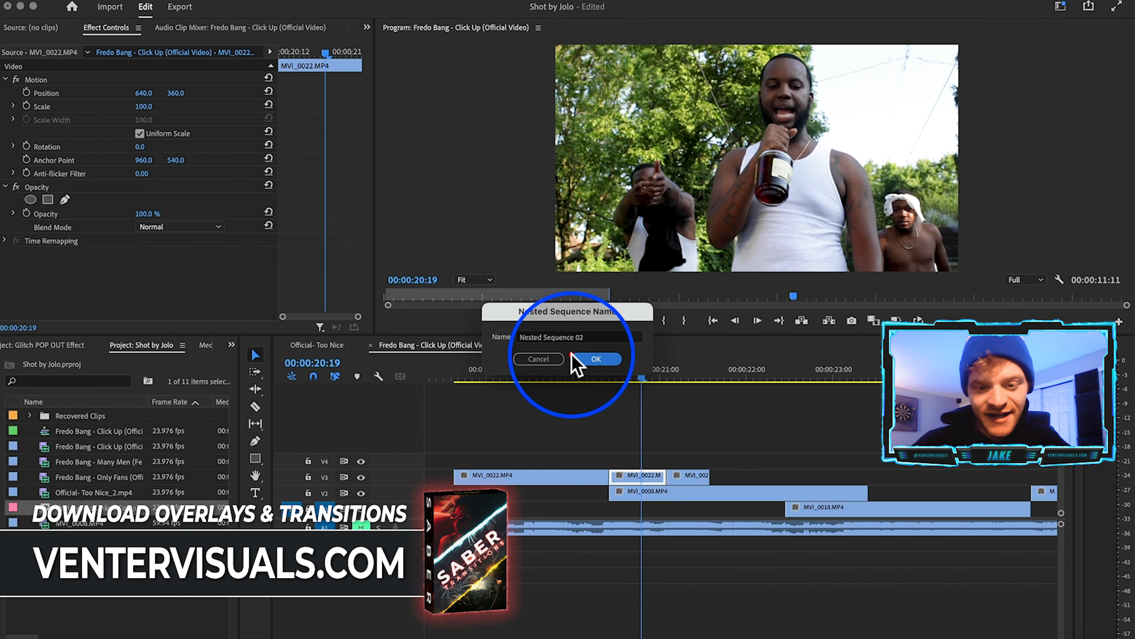
left_click(581, 361)
right_click(639, 481)
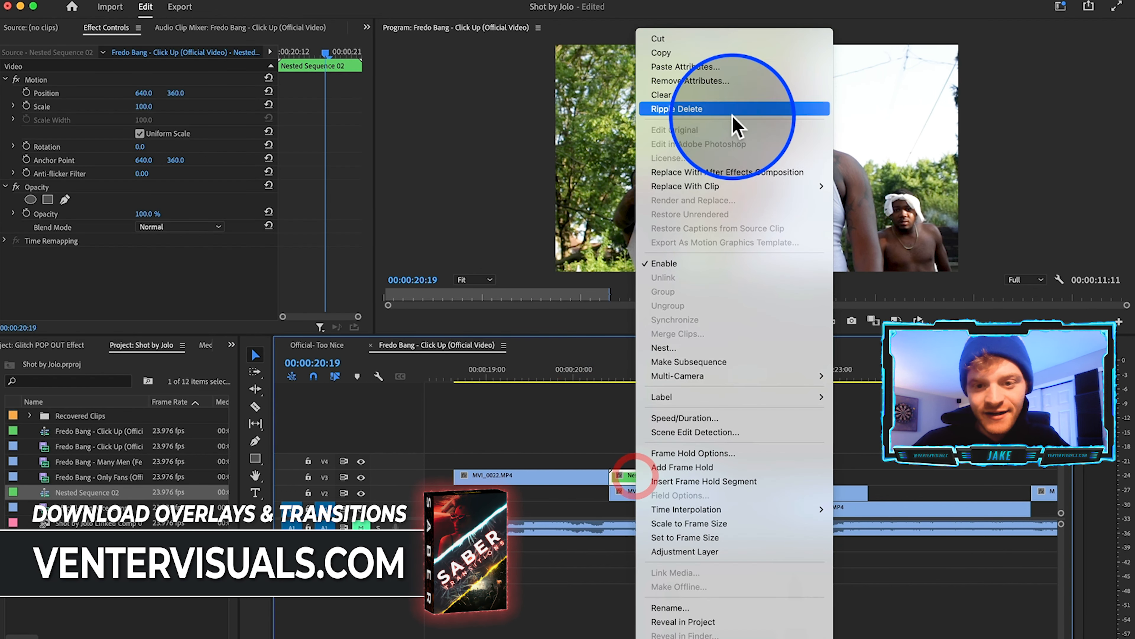
left_click(725, 168)
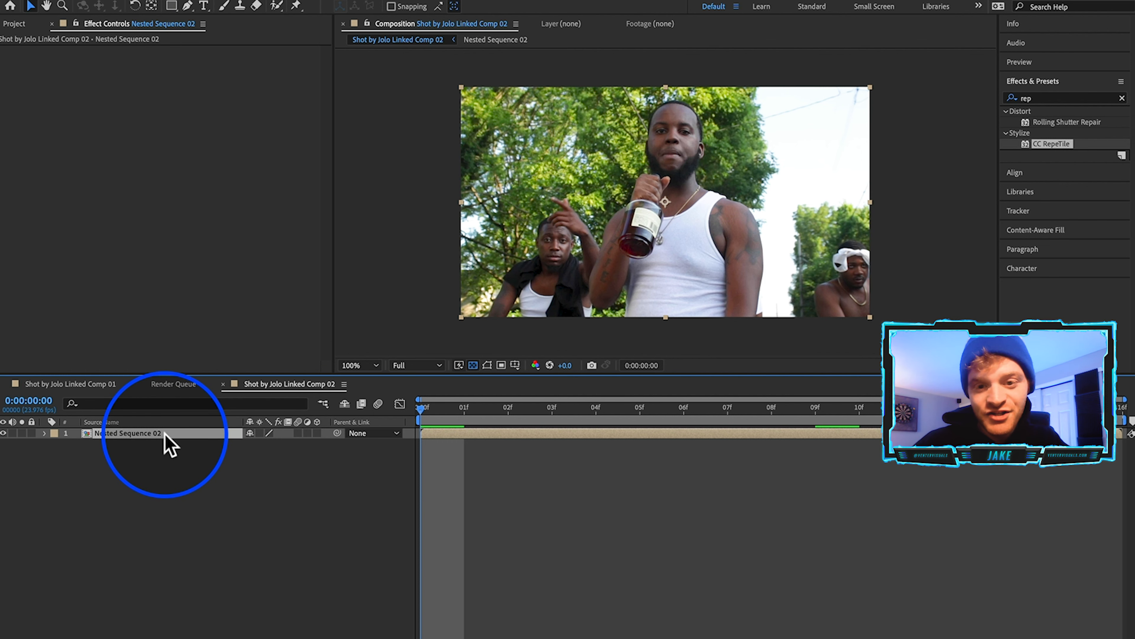
- Duplicate the nested sequence layer and rename the lower copy Background and the upper copy Roto
left_click(177, 432)
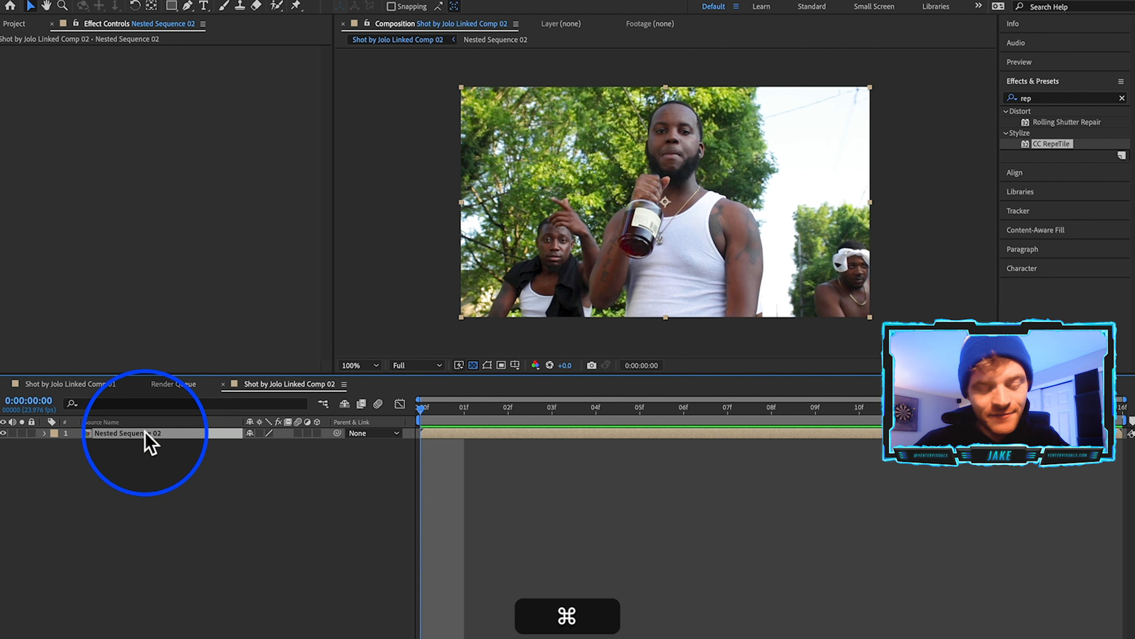
left_click(131, 445)
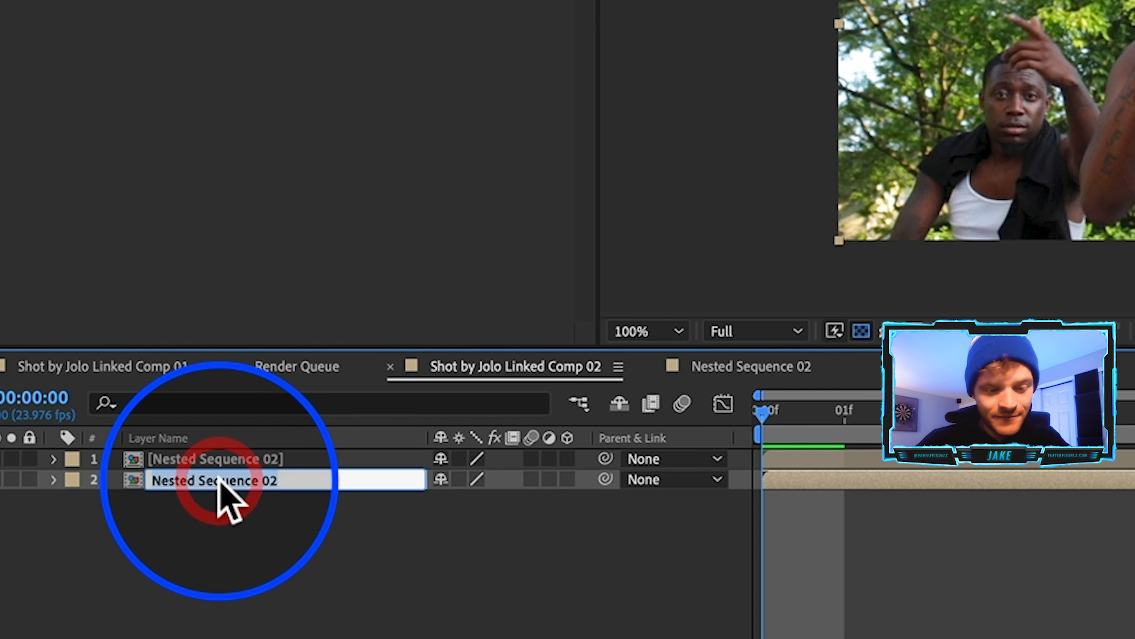
type("Background")
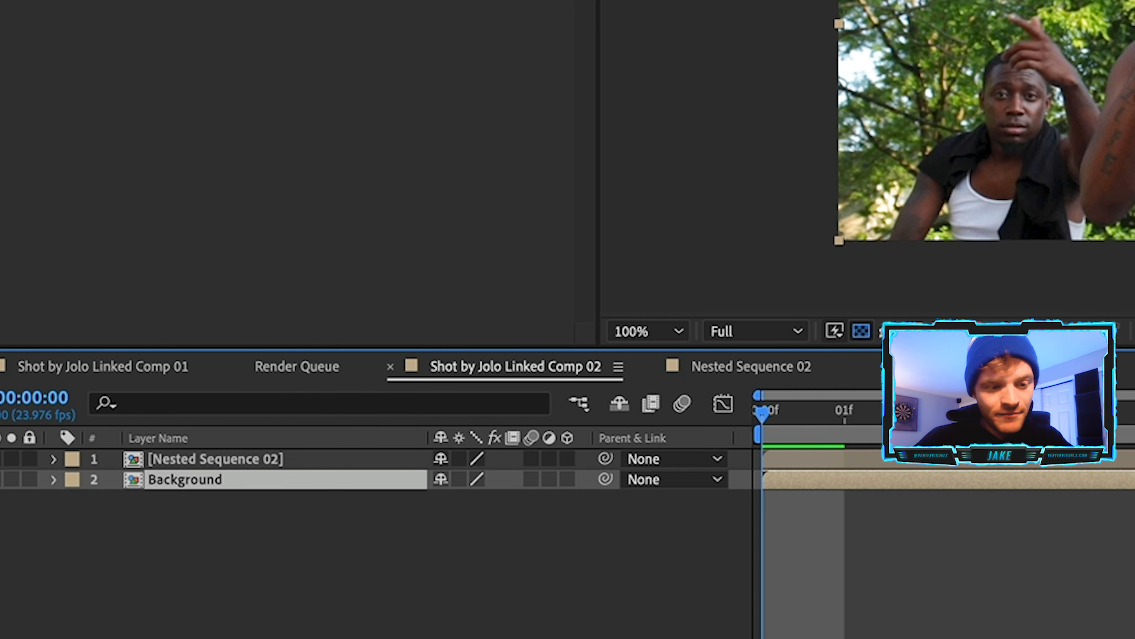
left_click(221, 457)
key("Return")
type("Roto")
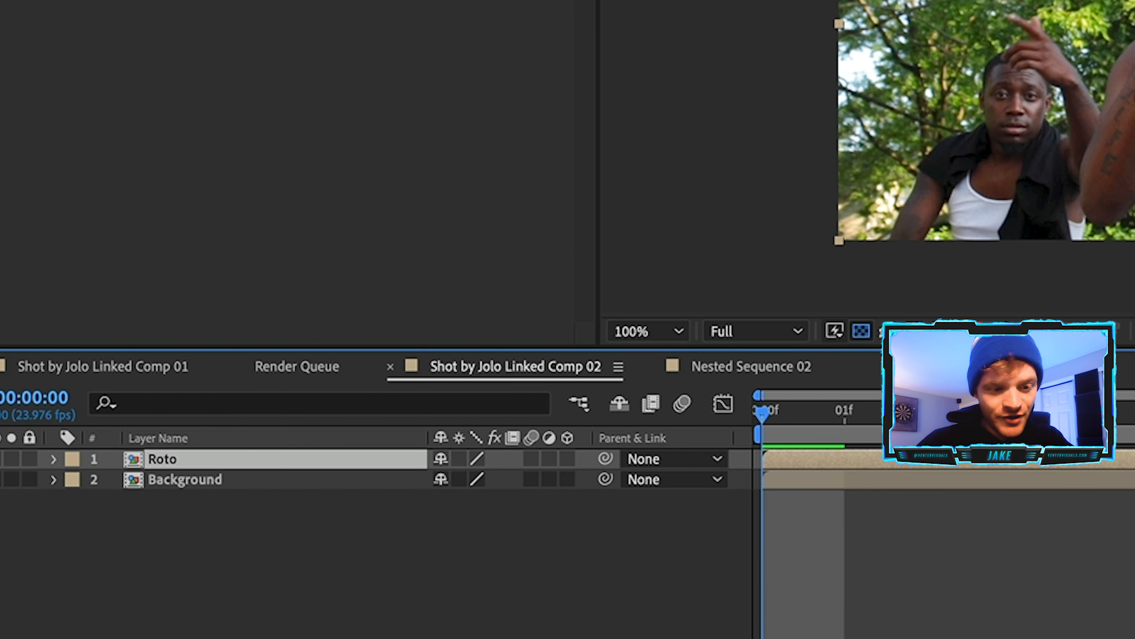
- Select the man holding the bottle on the Roto layer with the Roto Brush, refining the edge around his head, arms and waist
left_click(233, 459)
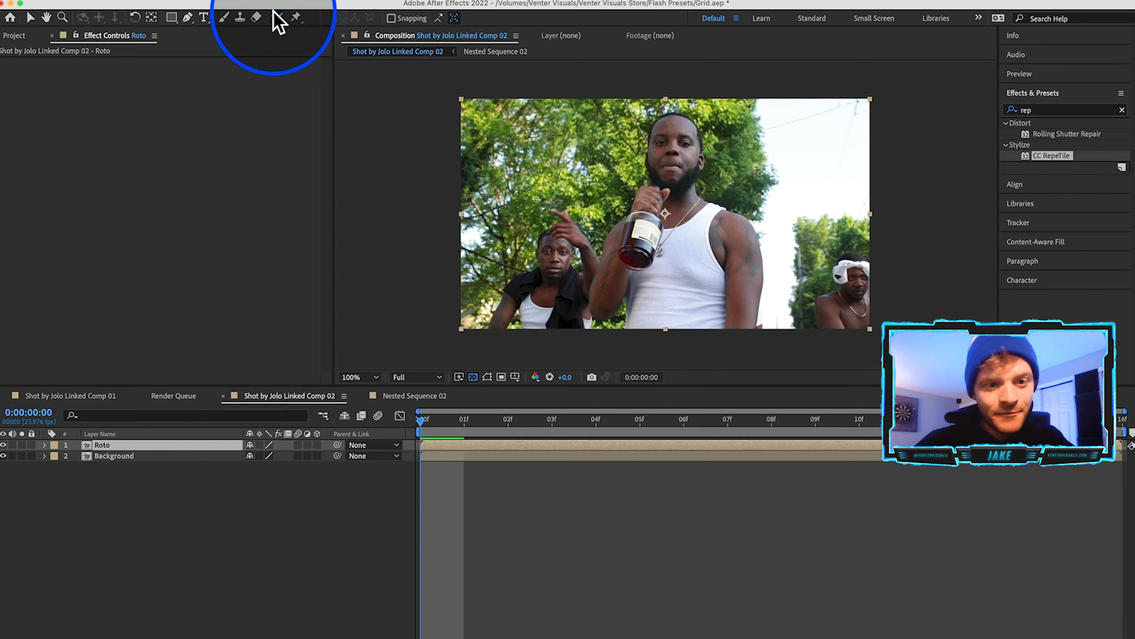
left_click(277, 18)
double_click(671, 216)
mouse_move(650, 285)
left_mouse_down()
mouse_move(667, 107)
mouse_move(688, 179)
left_mouse_up()
left_click_drag(652, 108, 671, 91)
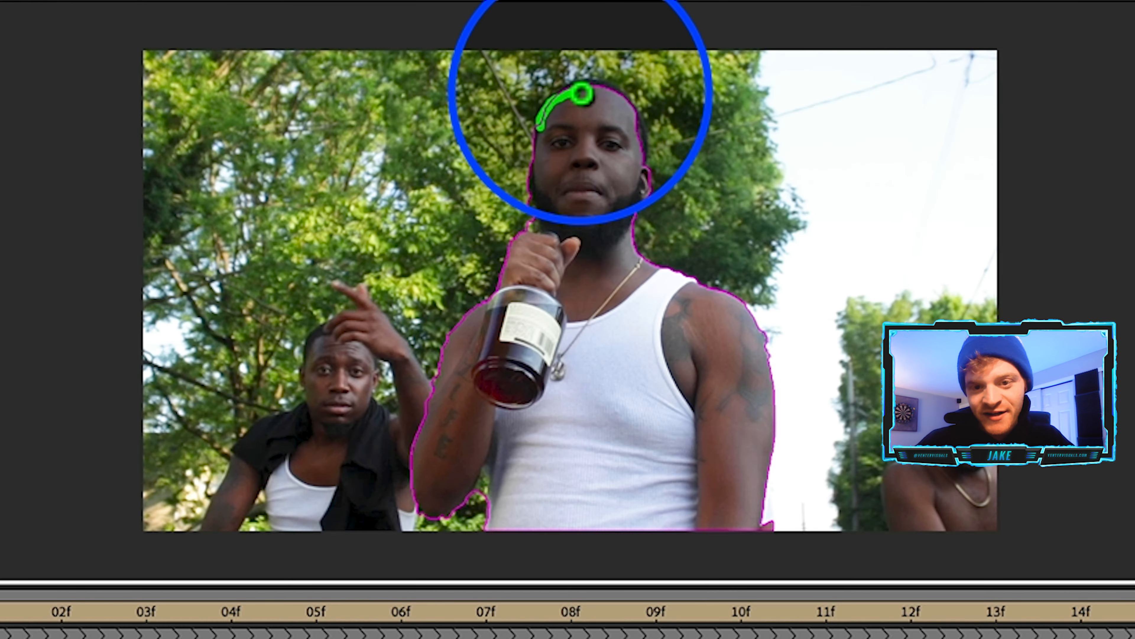
mouse_move(581, 93)
left_mouse_down()
mouse_move(622, 104)
mouse_move(647, 177)
left_mouse_up()
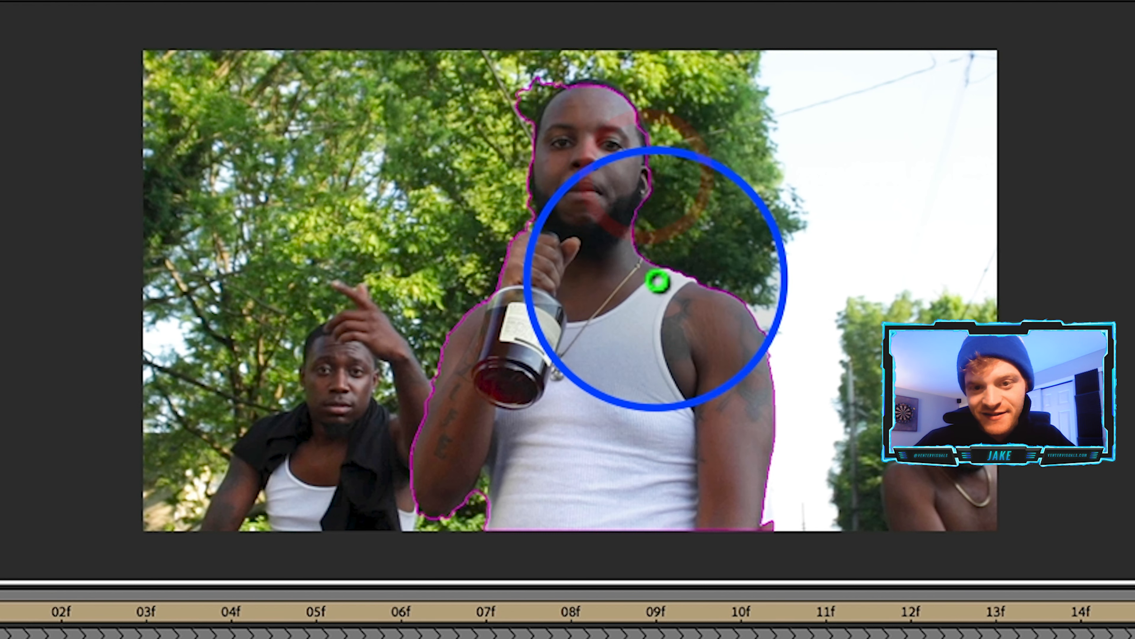
left_click_drag(570, 71, 502, 177)
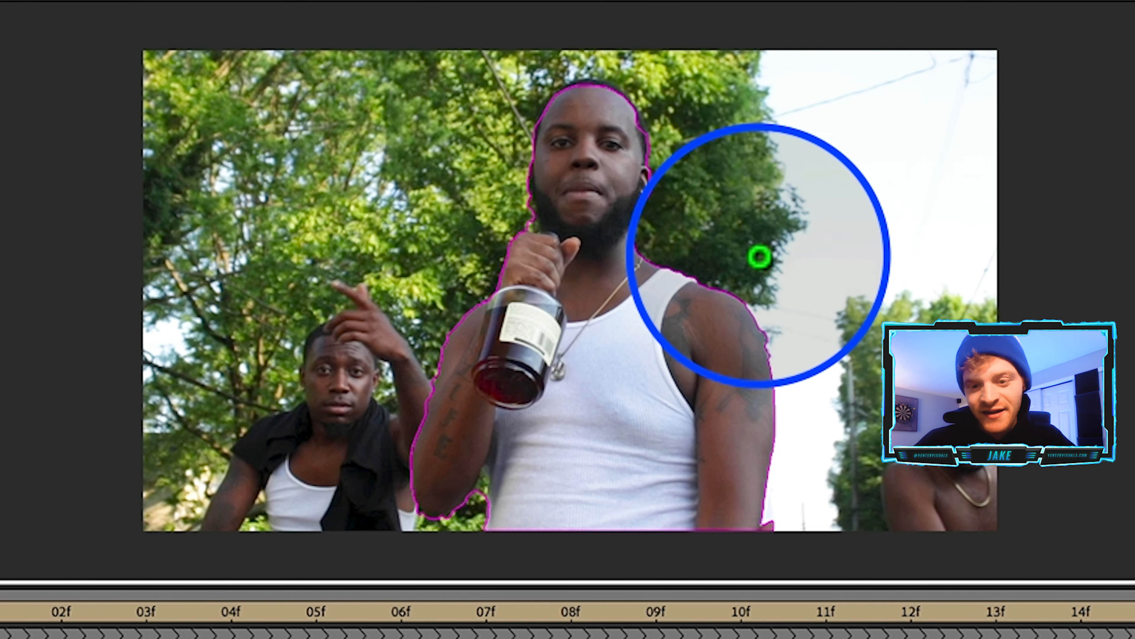
left_click_drag(760, 479, 760, 544)
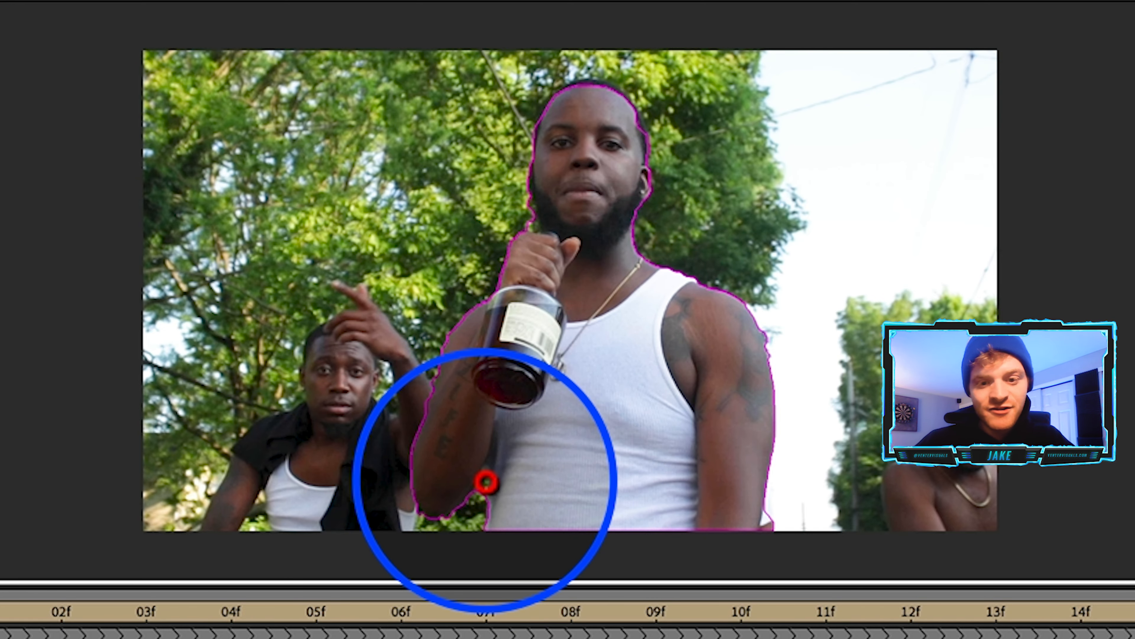
left_click_drag(487, 482, 495, 525)
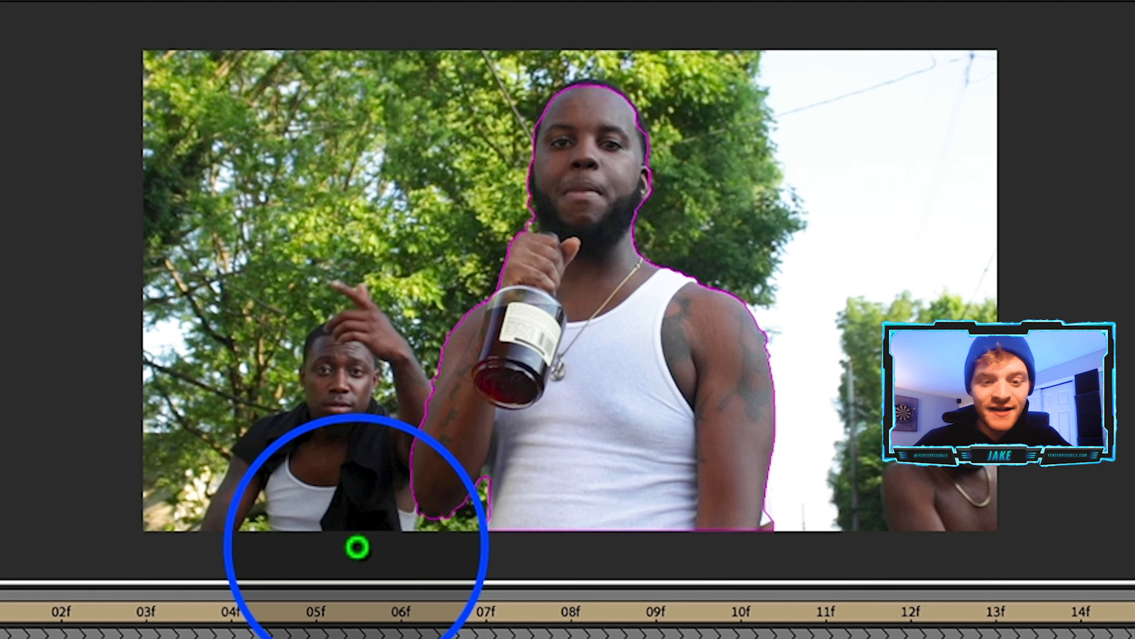
- Propagate the Roto Brush selection frame by frame through 0:00:00:10, checking the outline around the man
key("space")
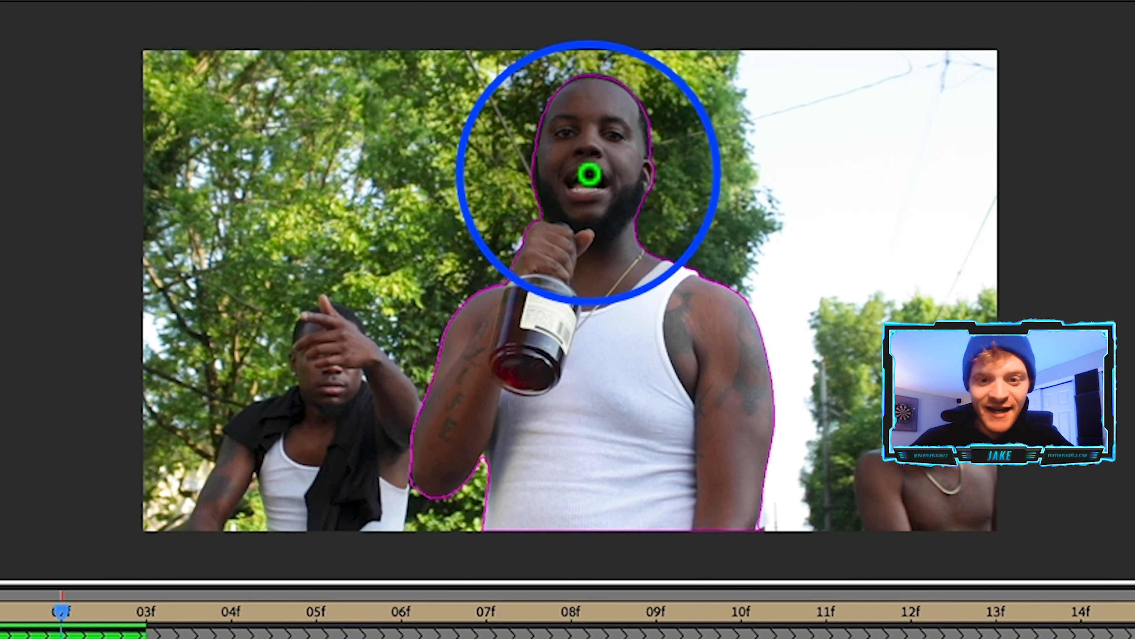
key("Page_Down")
key("Page_Down")
key("Page_Down")
key("Page_Down")
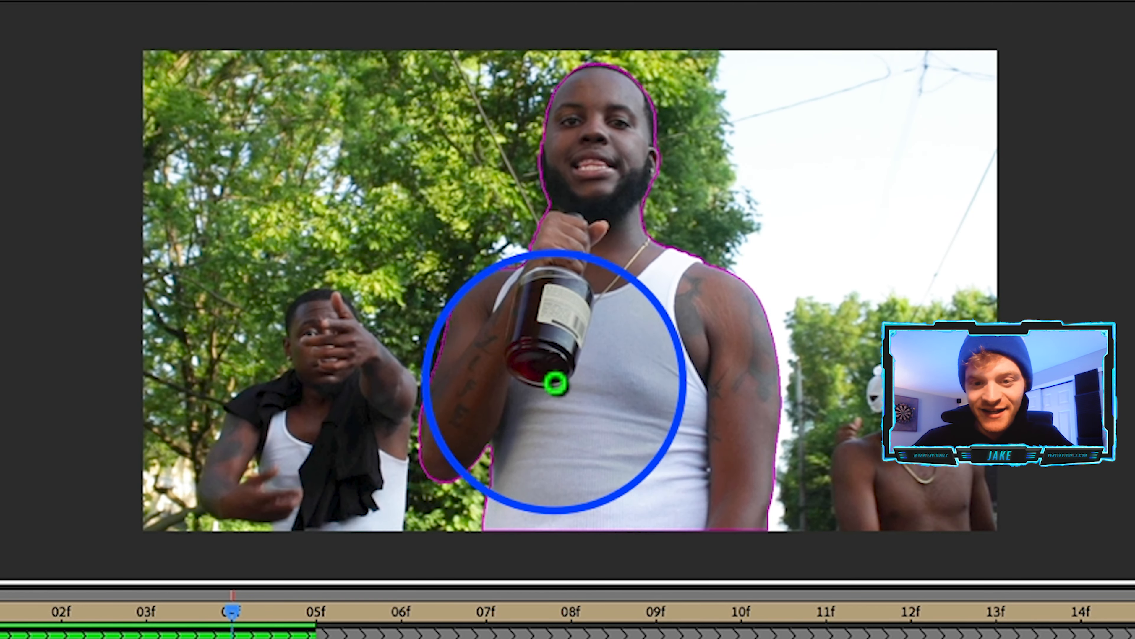
key("Page_Down")
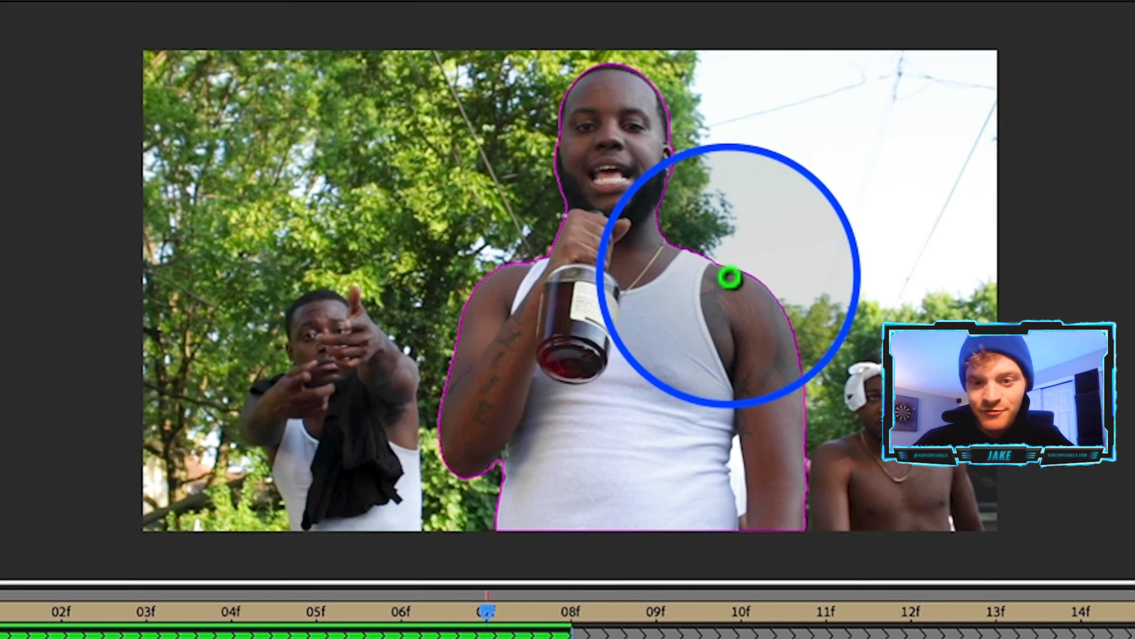
key("Page_Down")
left_click_drag(655, 319, 654, 502)
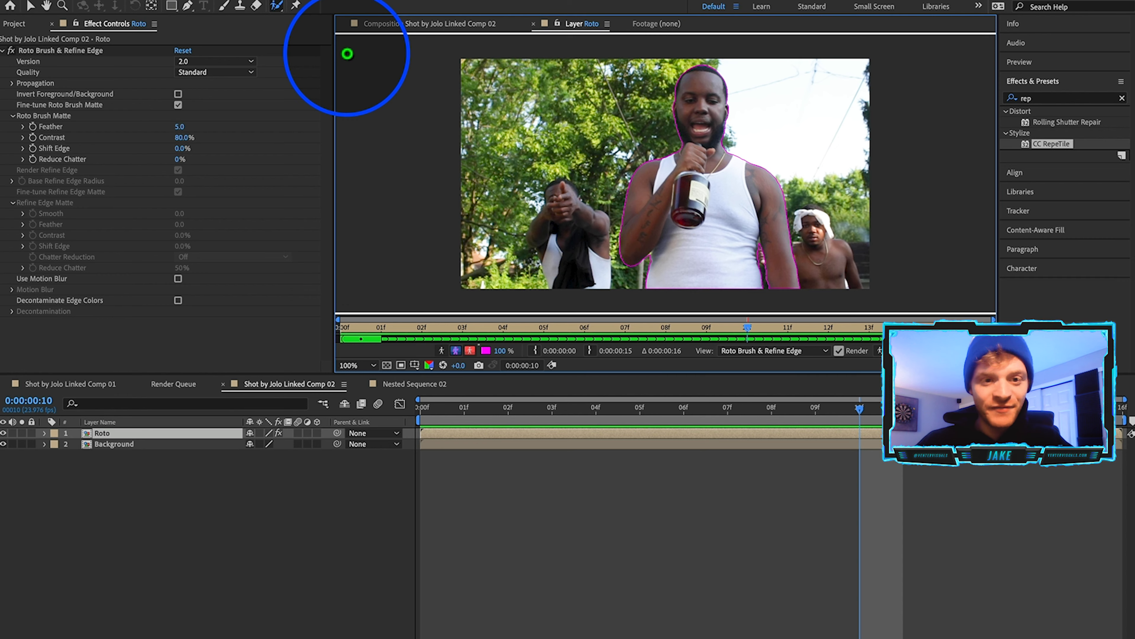
- Return to the composition view, hide the Background layer and preview the cutout of the man
left_click(389, 24)
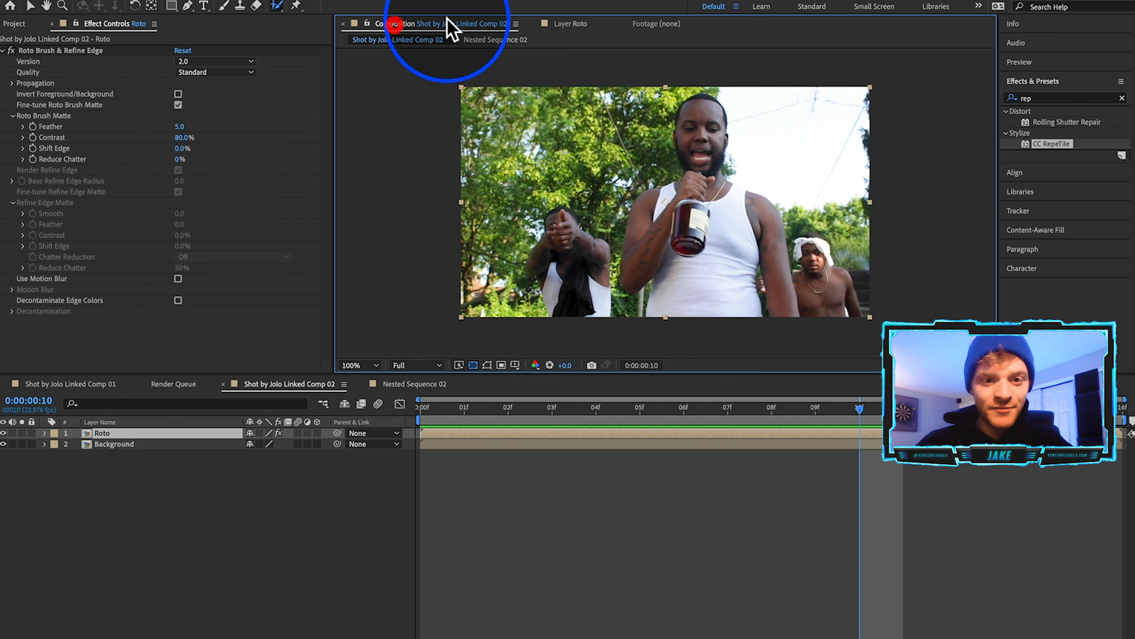
left_click(3, 444)
left_click_drag(646, 406, 464, 407)
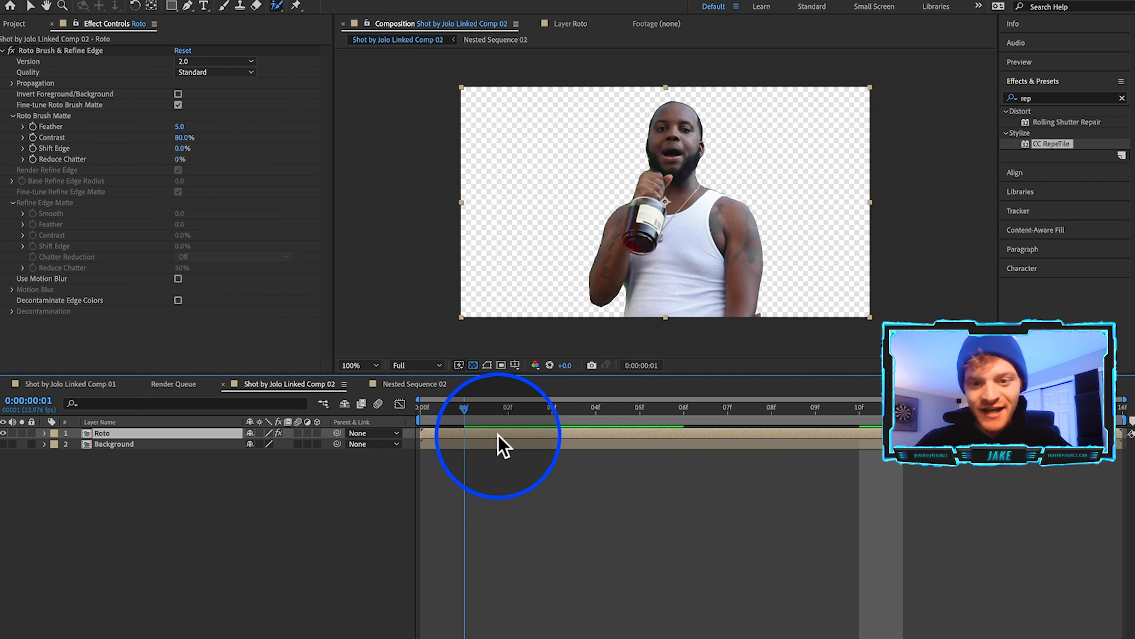
key("space")
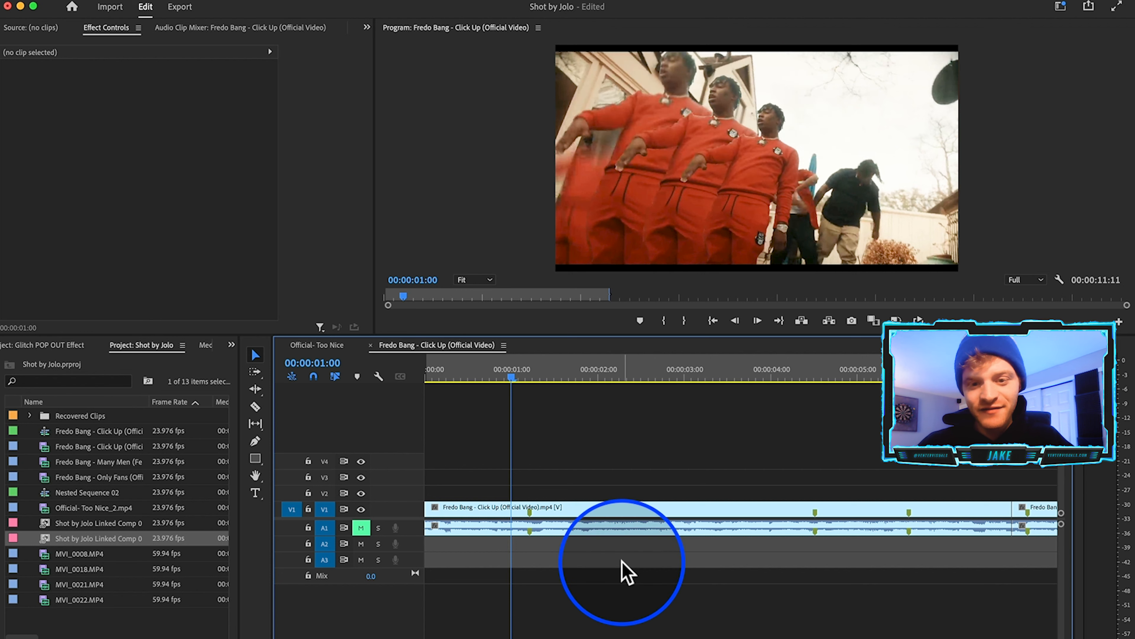
- Check the reference clone shot in Premiere Pro, return to After Effects and duplicate the Roto layer three times
left_click(726, 635)
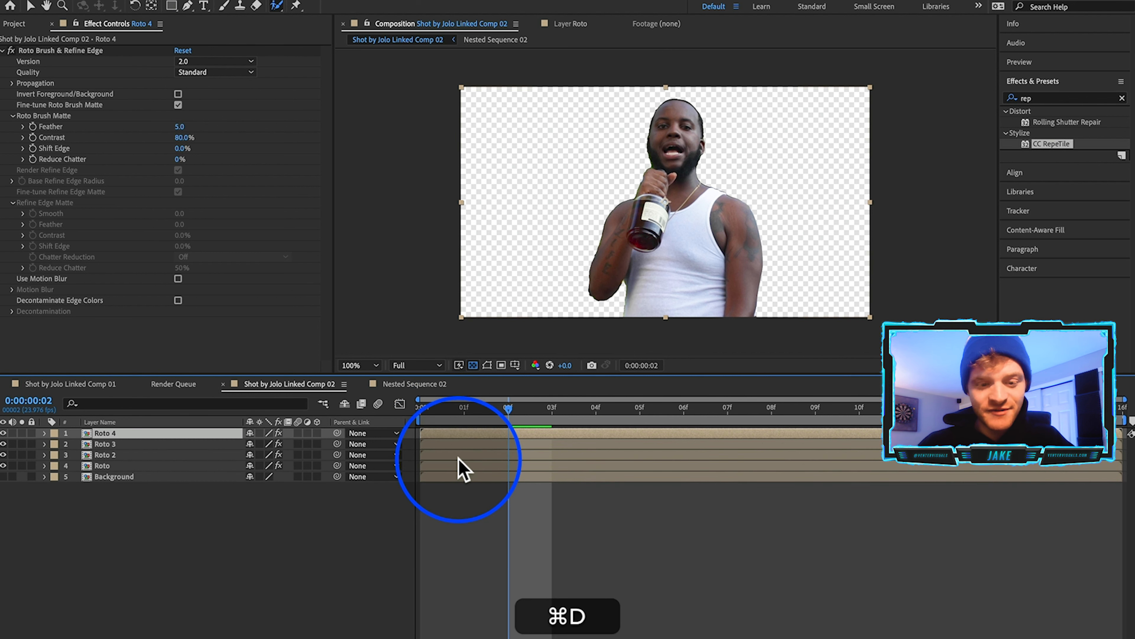
left_click(456, 457)
left_click(471, 445)
left_click(118, 453)
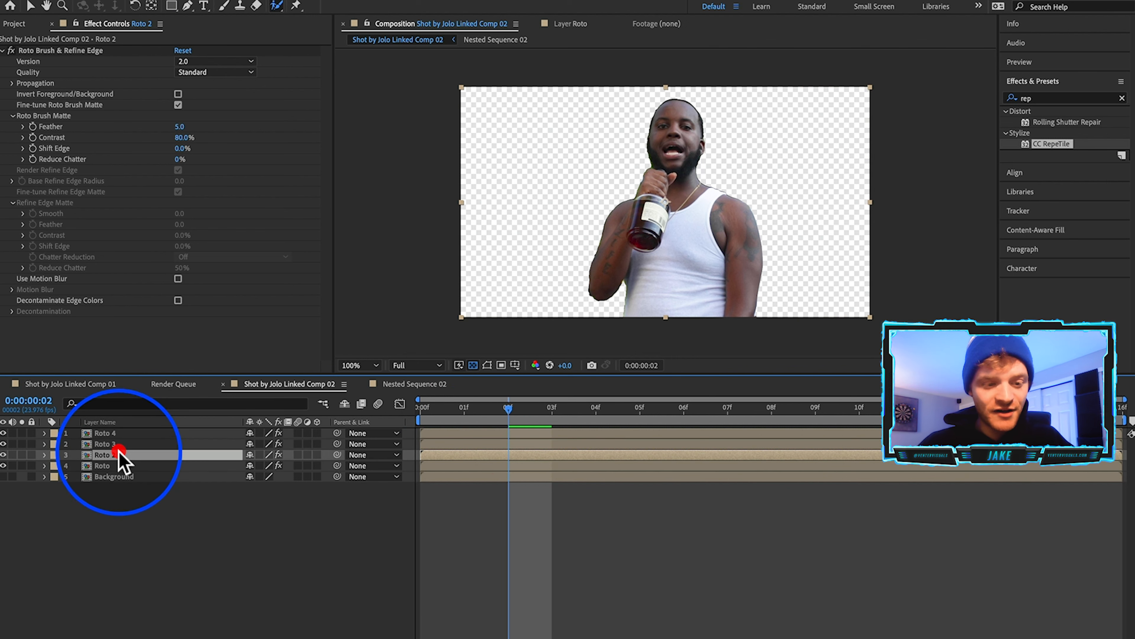
double_click(114, 433)
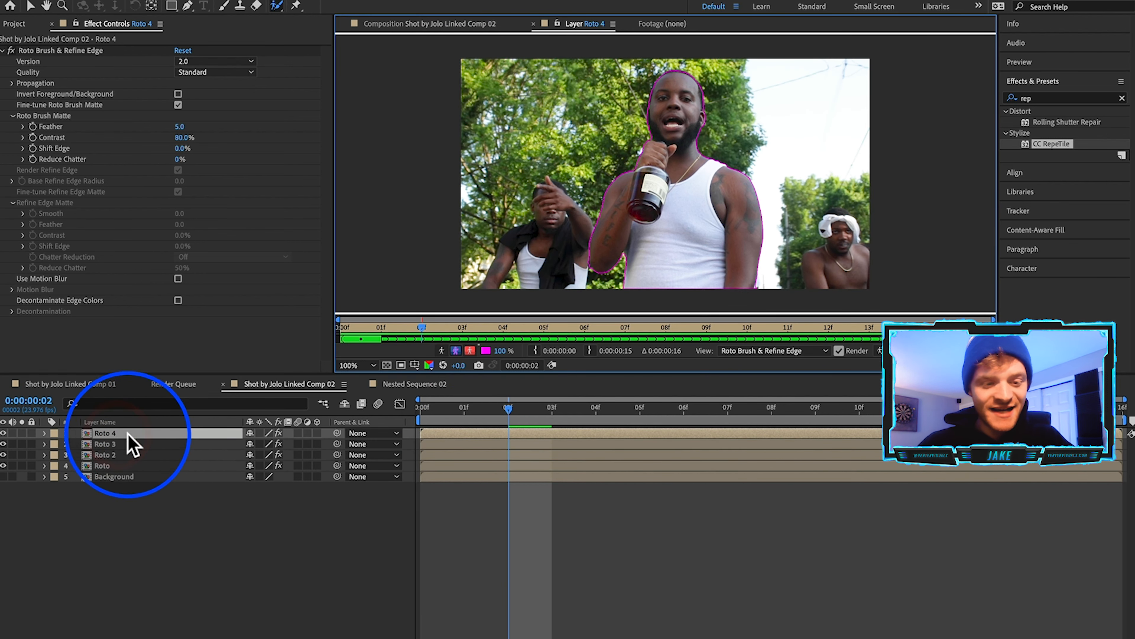
left_click(411, 24)
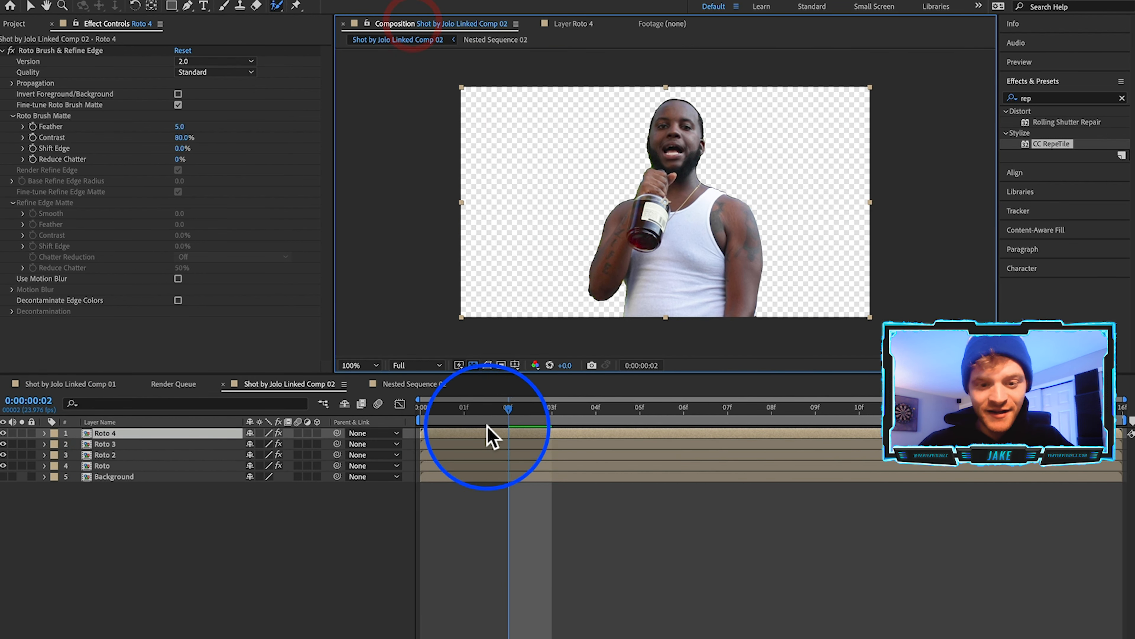
- Add Position keyframes to the Roto 3, Roto 2 and Roto layers at 0:00:00:02
left_click(505, 445)
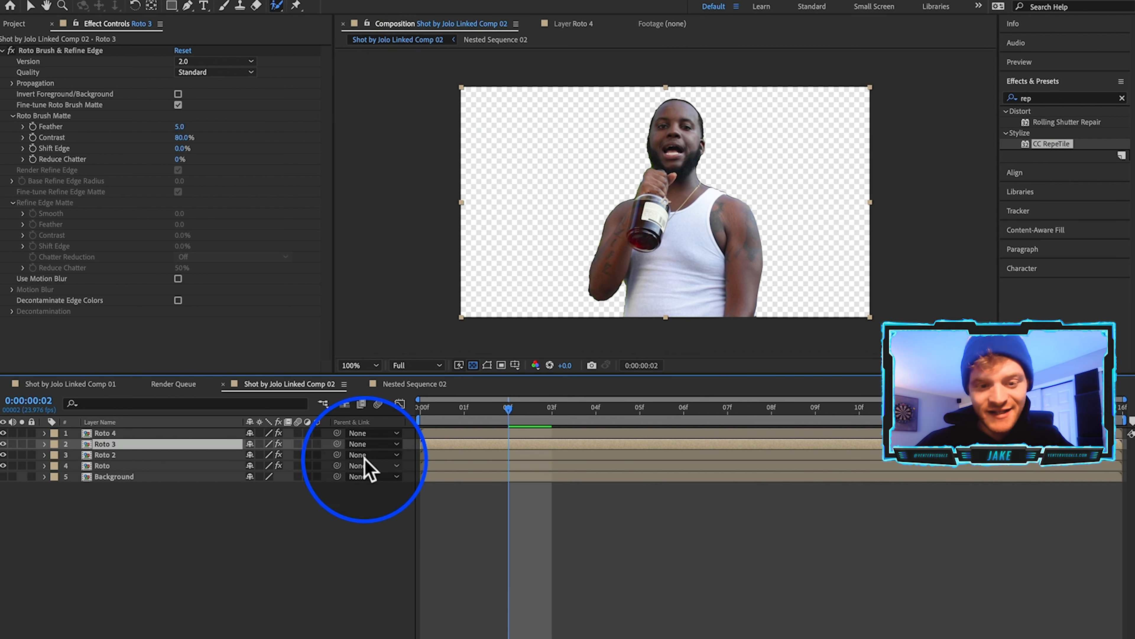
left_click(110, 465, "shift")
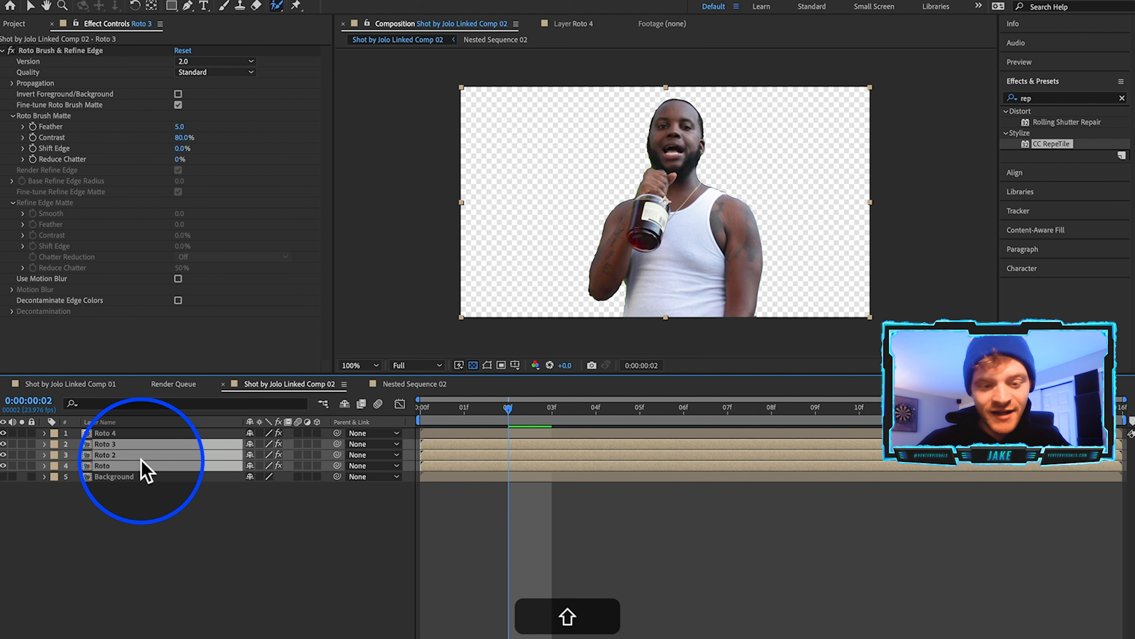
key("p")
left_click(76, 477)
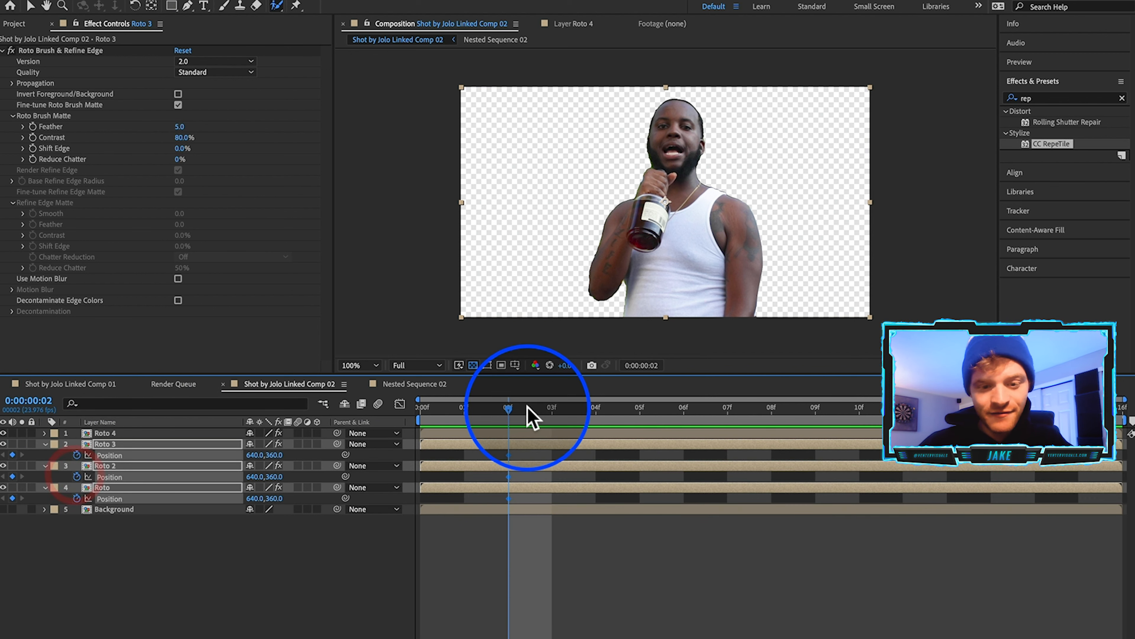
- Shift the Roto 3 layer sideways at 0:00:00:08 by setting its Position to about 474, 360
left_click_drag(550, 409, 769, 442)
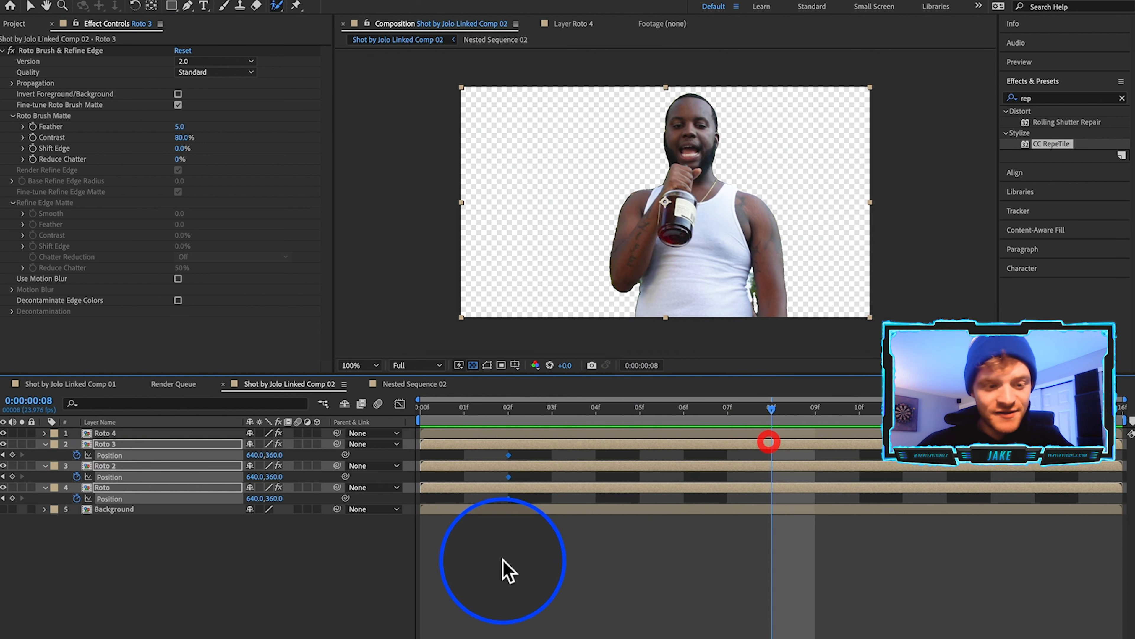
left_click(500, 562)
left_click(114, 445)
left_click_drag(753, 171, 697, 205)
left_click(666, 395)
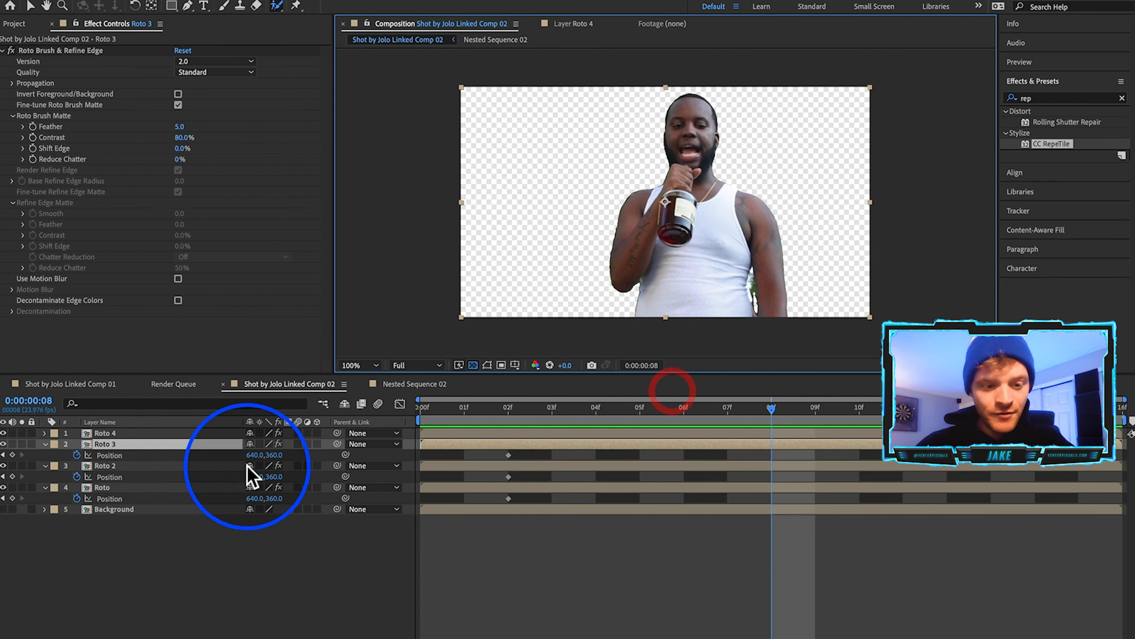
left_click_drag(255, 454, 161, 485)
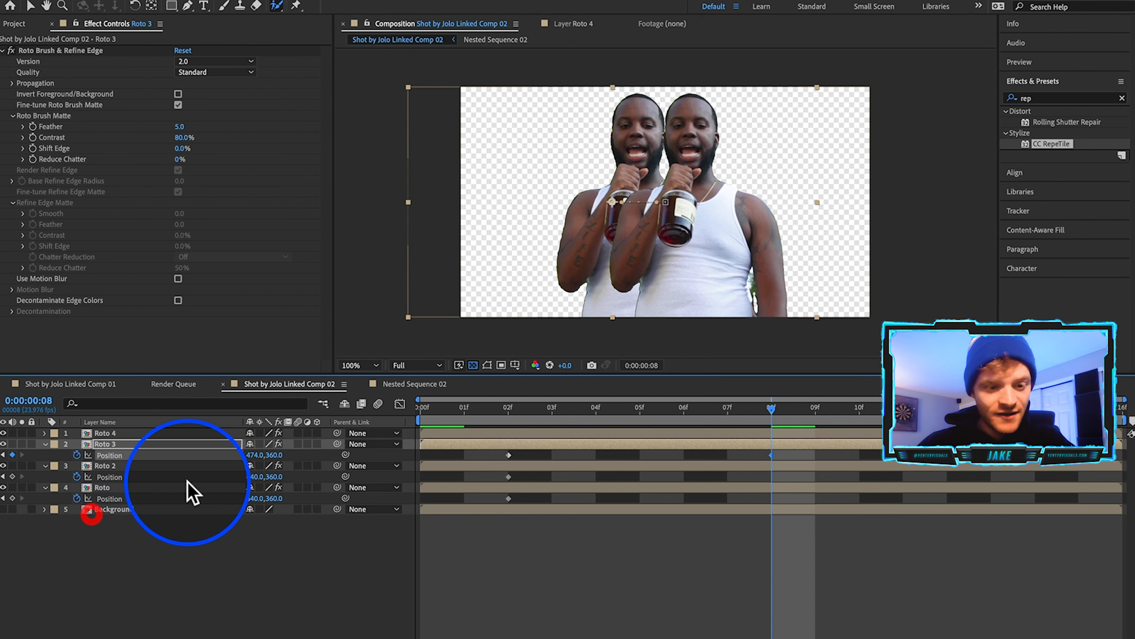
- Offset the clones further sideways at 0:00:00:08, setting the Roto 2 Position to about 311, 360 and the Roto Position to 143, 360
left_click_drag(255, 476, 127, 544)
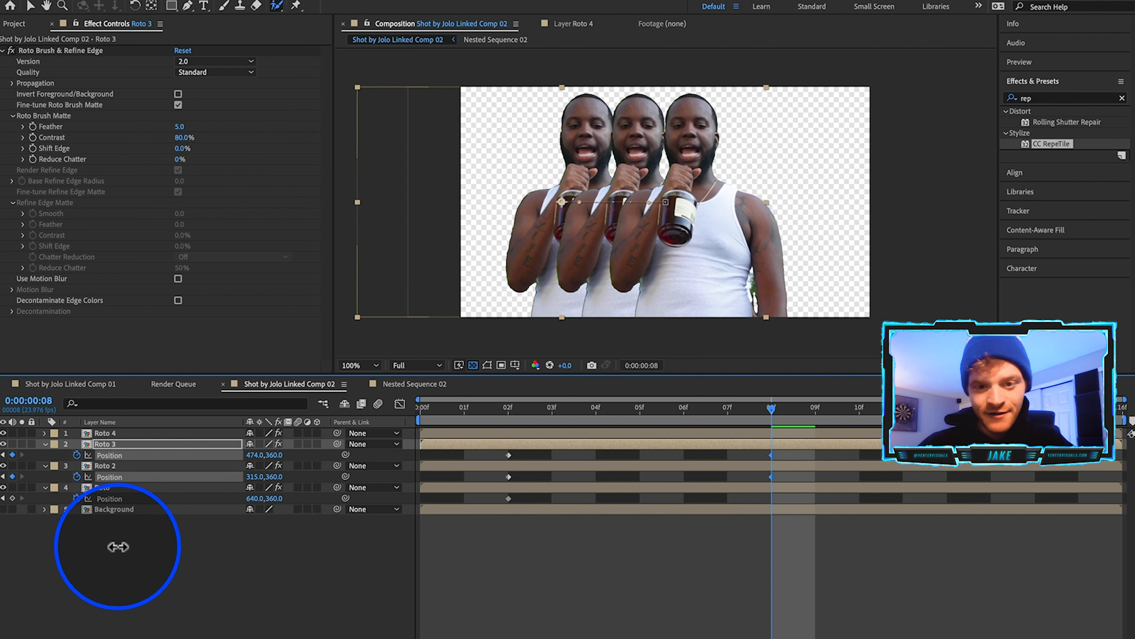
left_click_drag(257, 497, 47, 606)
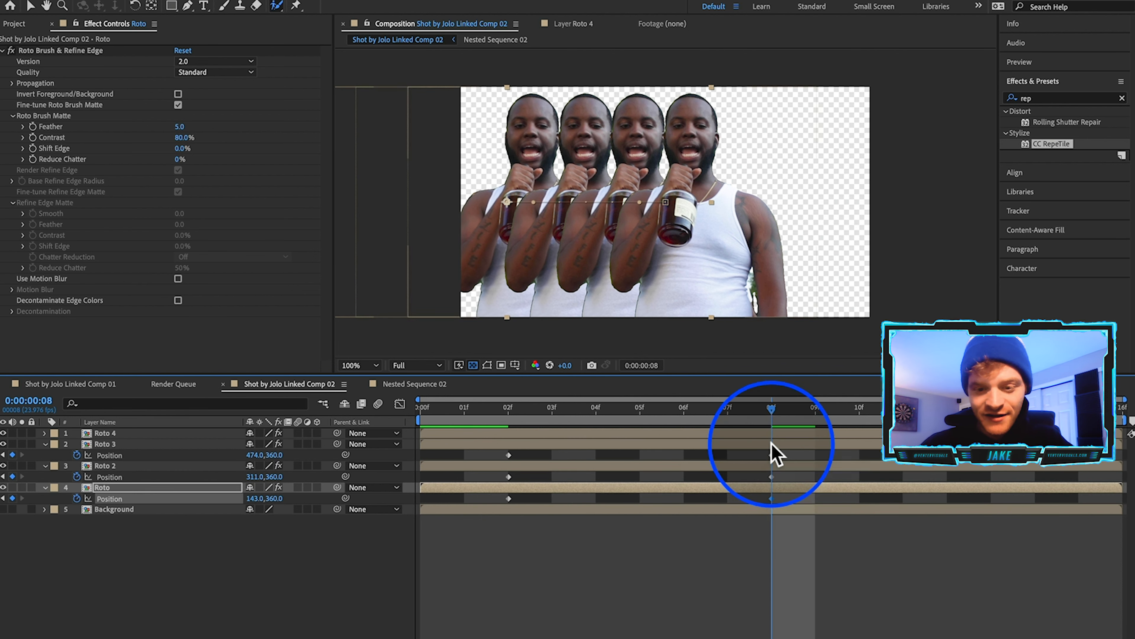
- Stagger the ending Position keyframes: Roto 3 at frame 6, Roto 2 at frame 8 and Roto at frame 10
left_click_drag(773, 486, 874, 482)
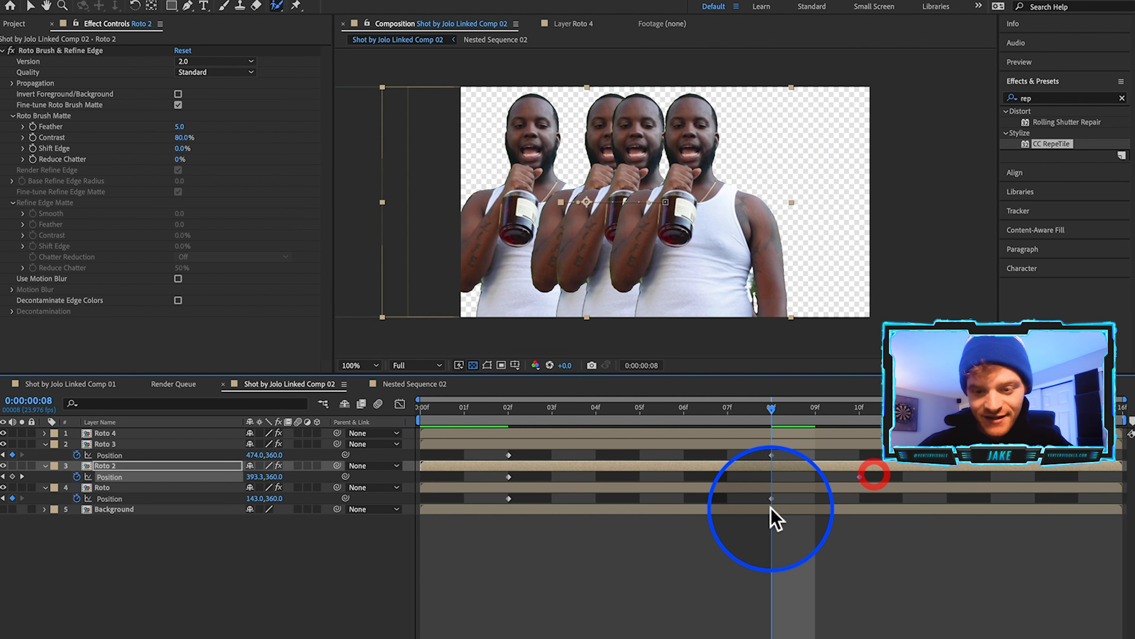
left_click_drag(770, 499, 917, 501)
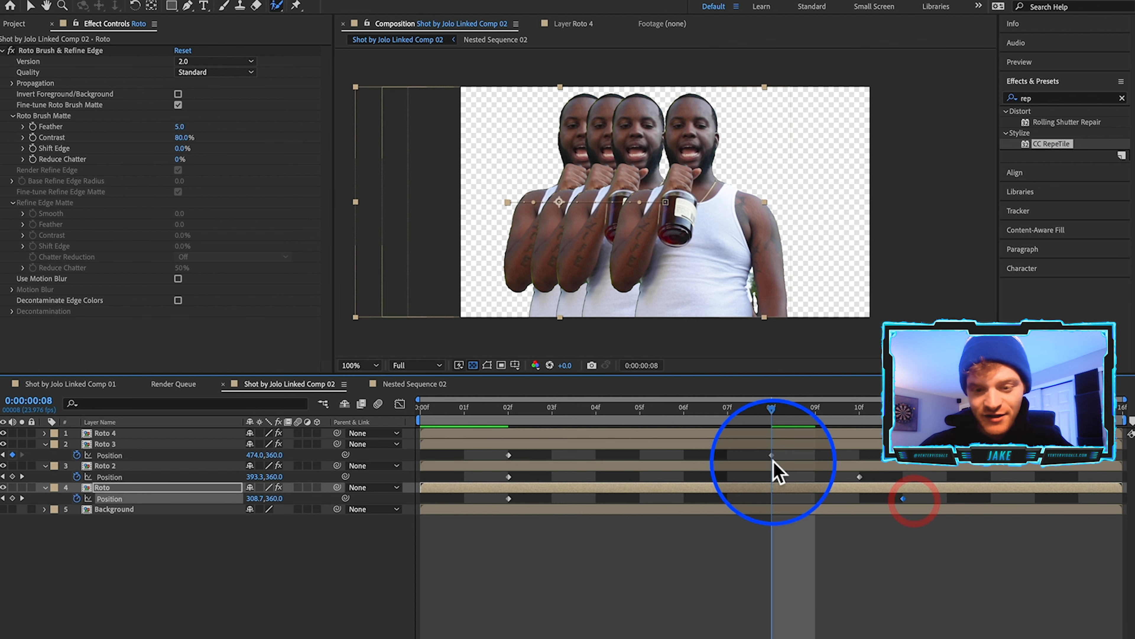
left_click_drag(772, 455, 684, 455)
left_click_drag(859, 477, 791, 477)
left_click(839, 498)
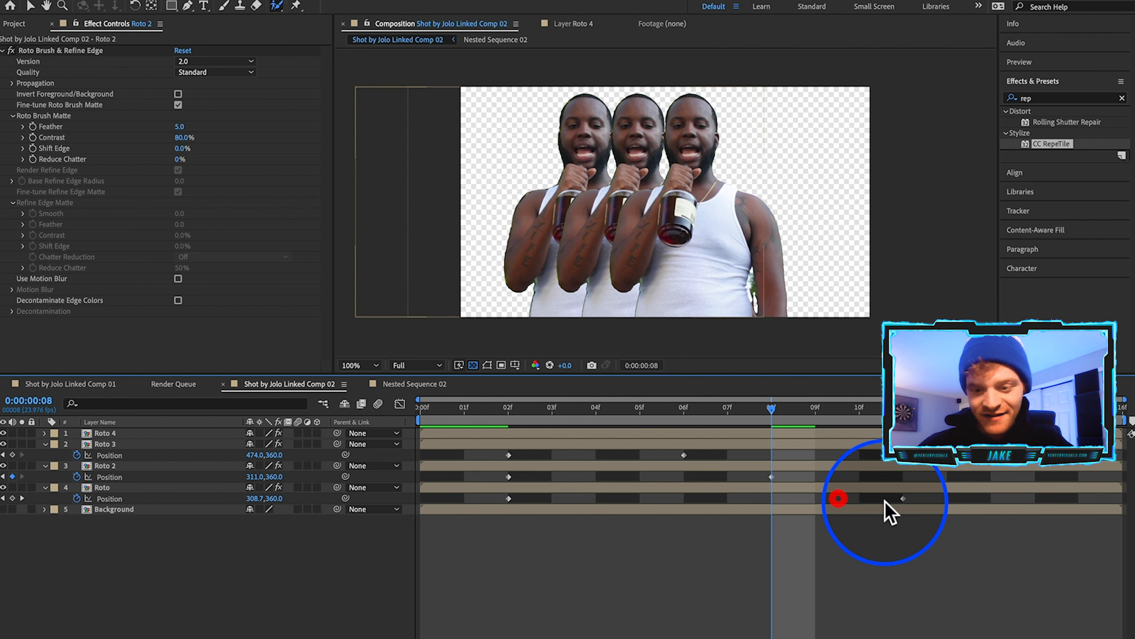
left_click_drag(903, 498, 859, 499)
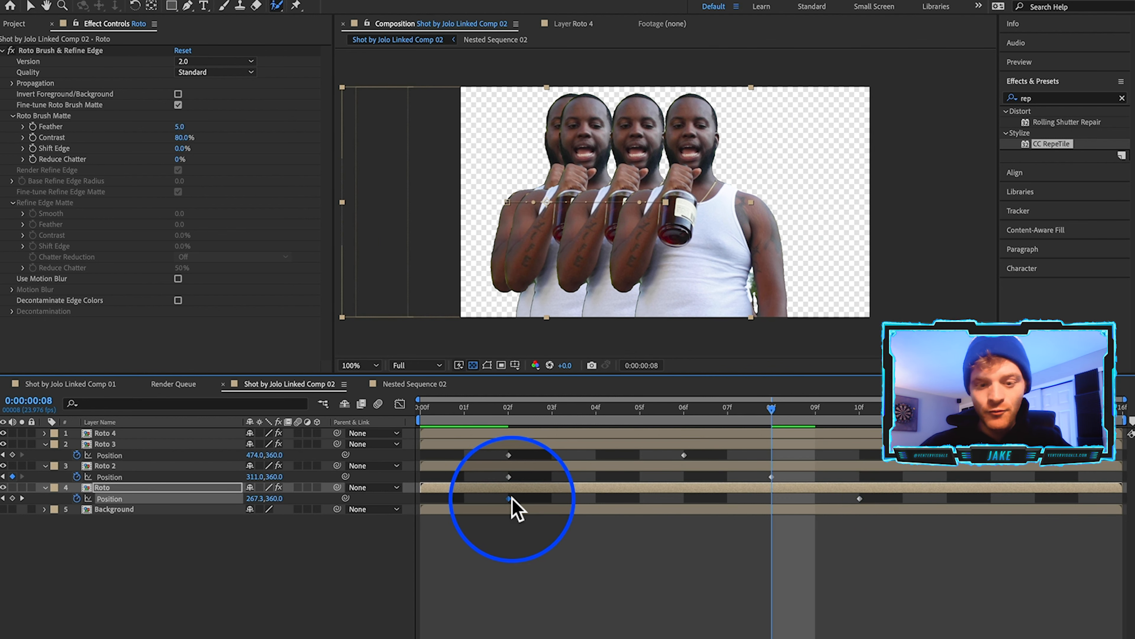
- Delay the starting Position keyframes, placing Roto 2's at frame 4 and Roto's at frame 6
left_click_drag(512, 498, 643, 499)
left_click_drag(509, 477, 573, 478)
left_click_drag(641, 498, 703, 498)
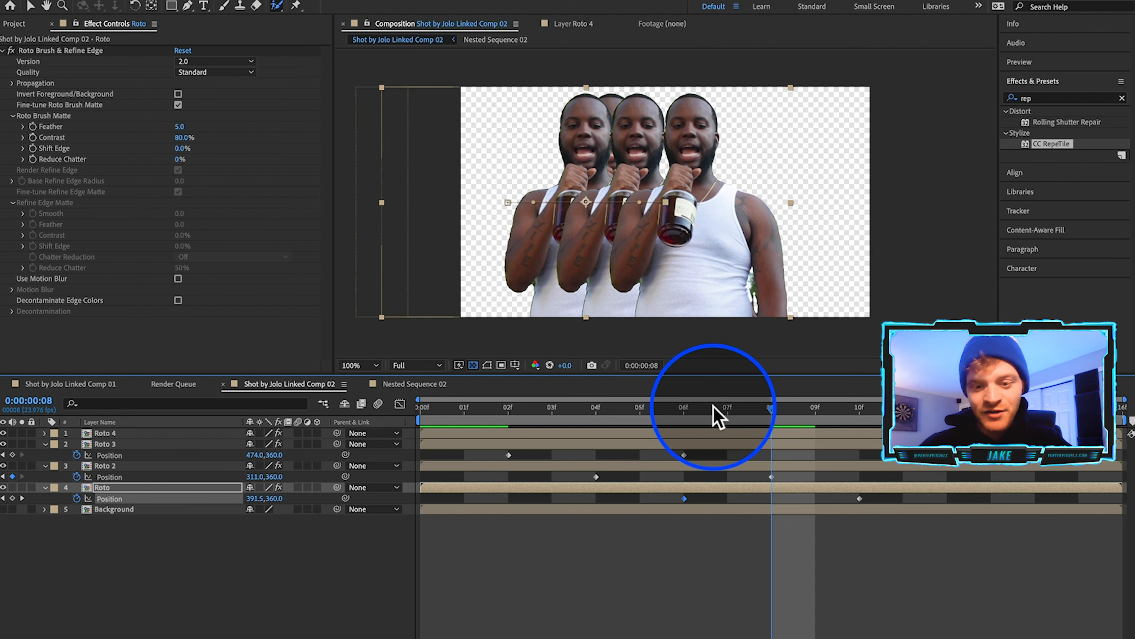
- Enable motion blur on all the Roto layers and the Background layer, and save the project
left_click_drag(716, 416, 858, 417)
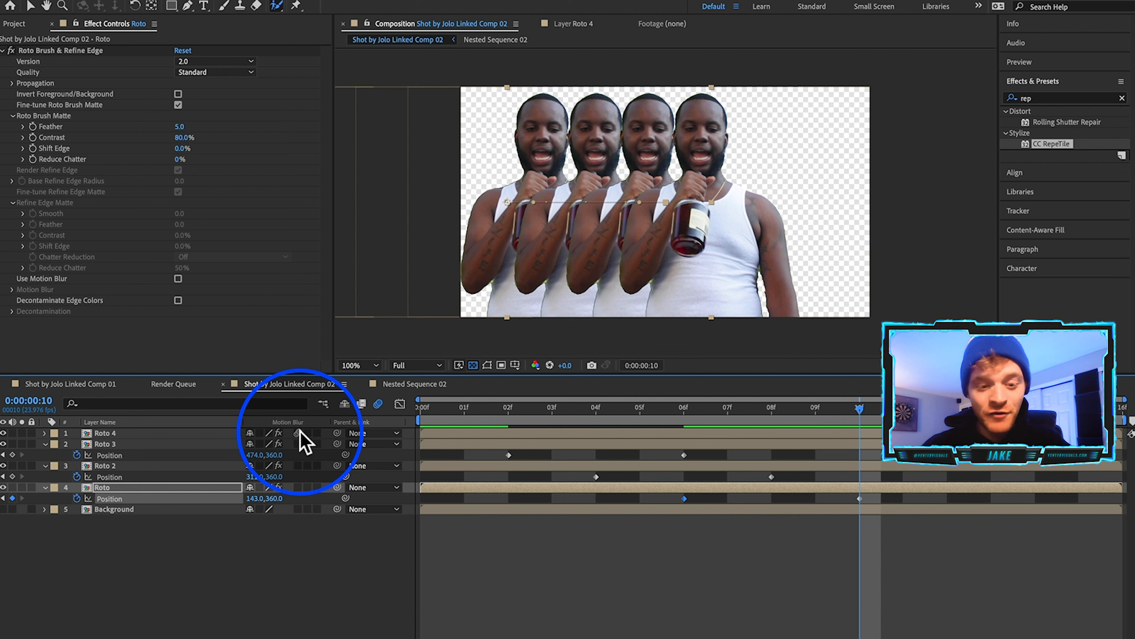
left_click_drag(300, 431, 297, 510)
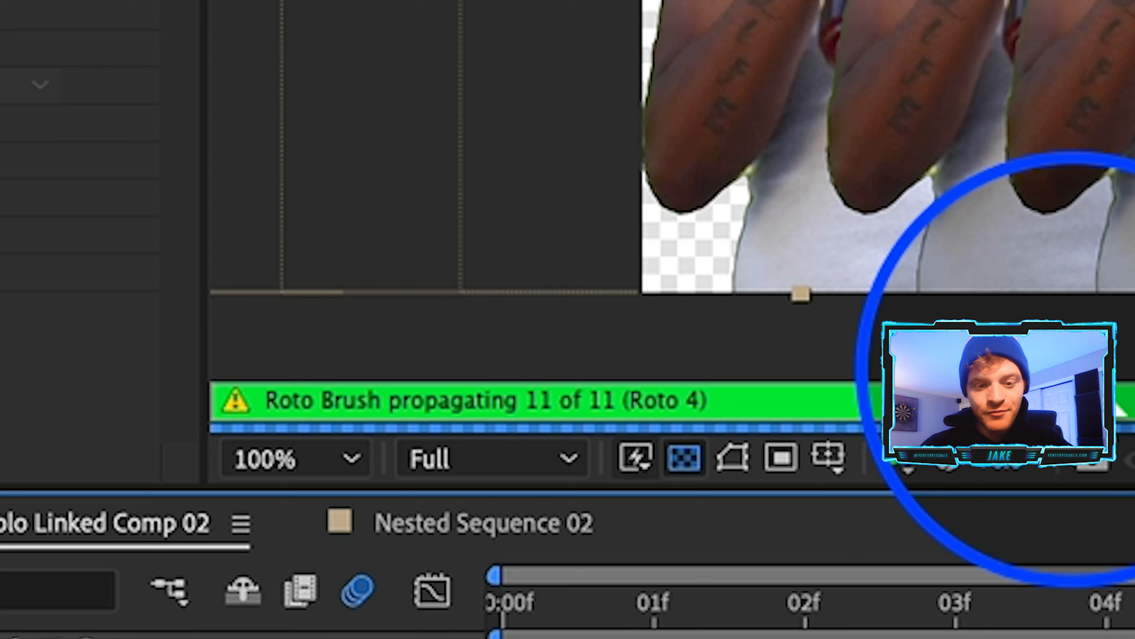
key("super+s")
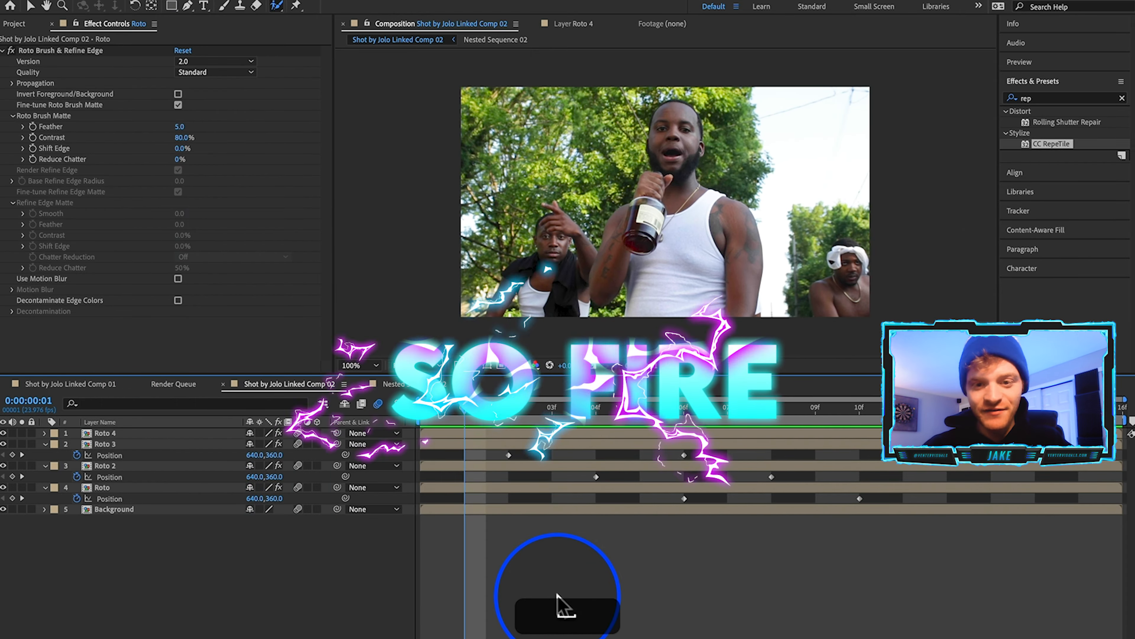
left_click(679, 597)
key("super+s")
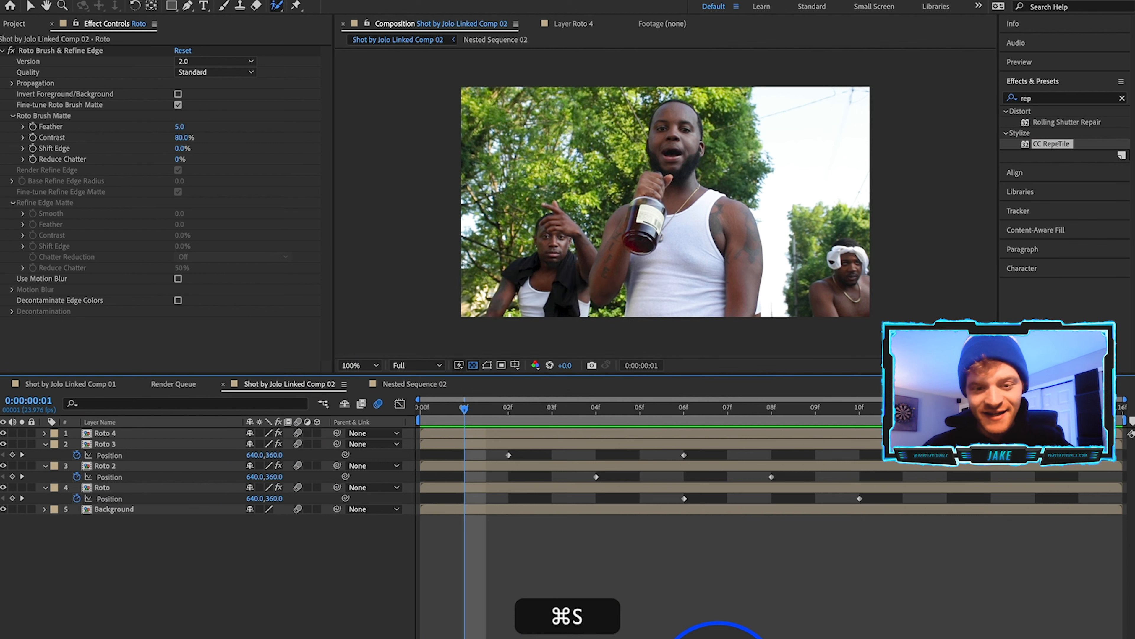
- Switch to Premiere Pro and scrub through the Fredo Bang - Click Up sequence to review the reference clone shots
mouse_move(728, 638)
left_click(683, 638)
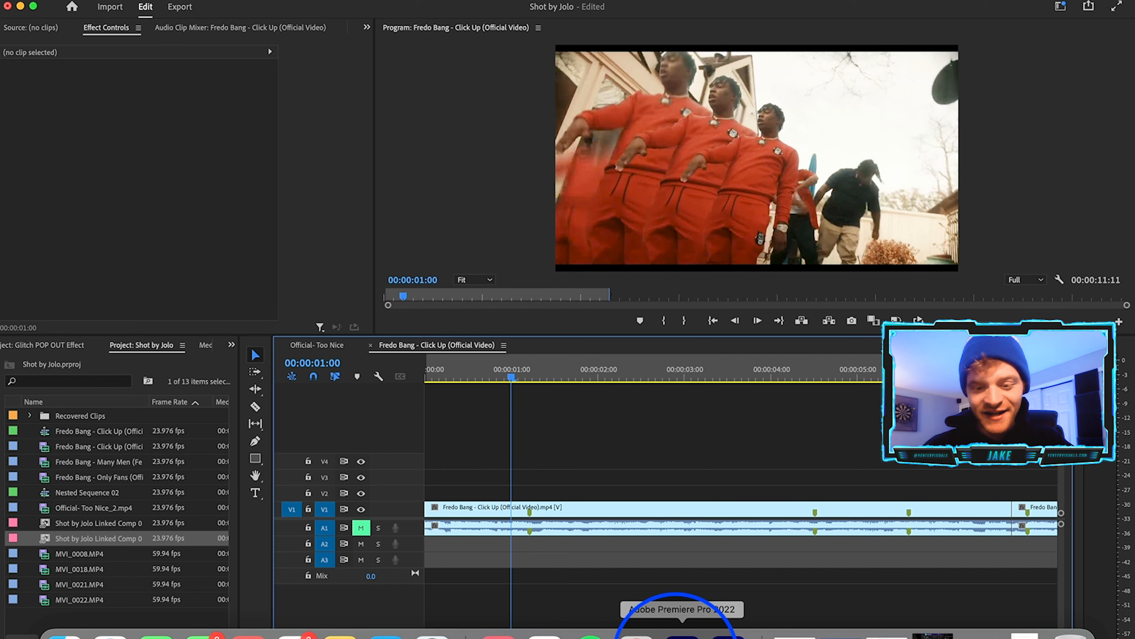
key("backslash")
left_click_drag(673, 375, 619, 375)
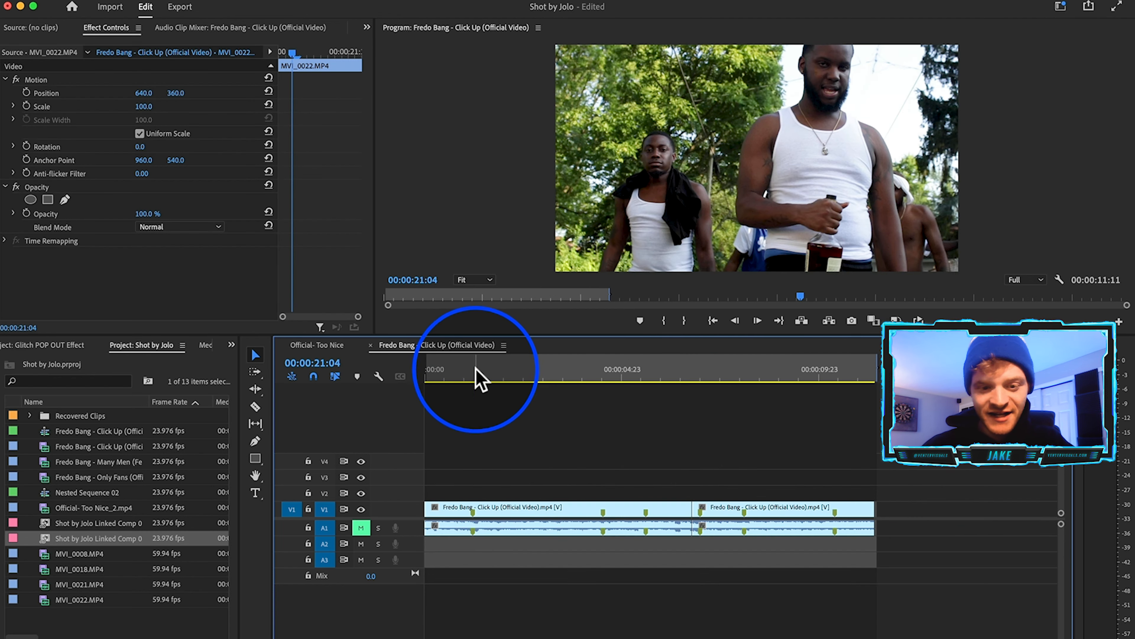
left_click(475, 375)
left_click_drag(479, 372, 506, 386)
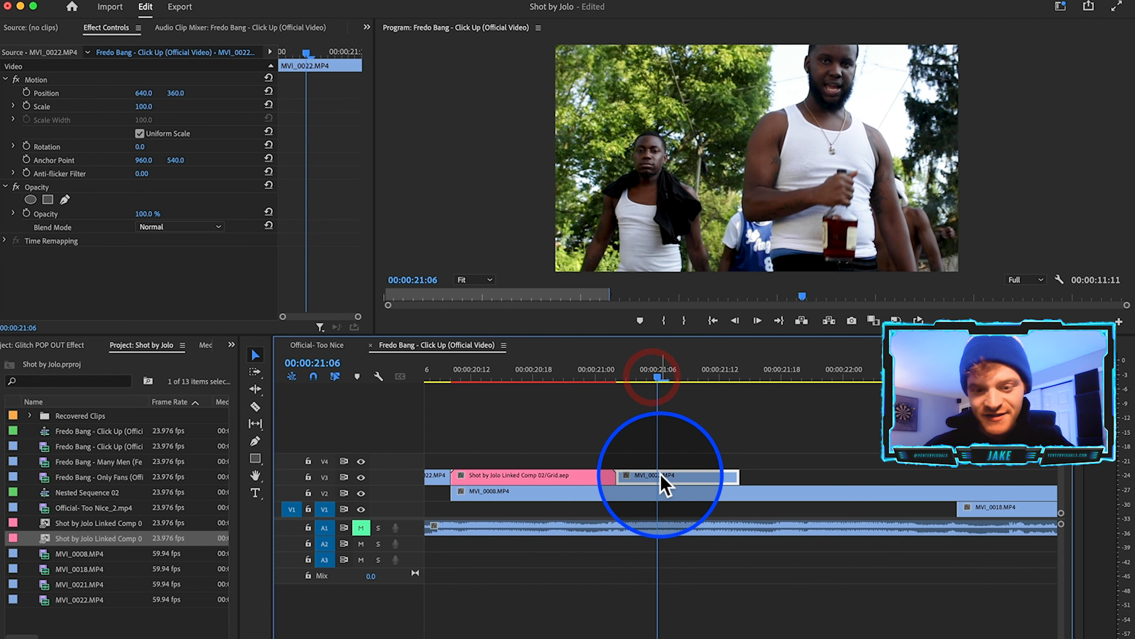
- Nest the MVI_0022.MP4 clip at 00:00:21:06 and replace the nested sequence with a linked After Effects composition
right_click(662, 483)
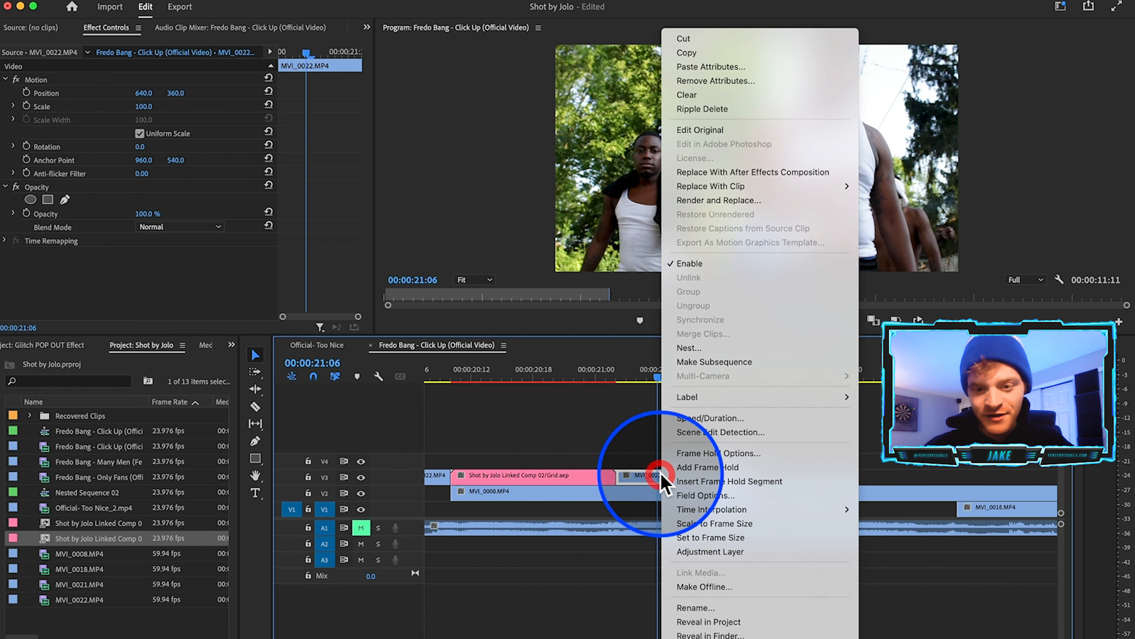
left_click(711, 351)
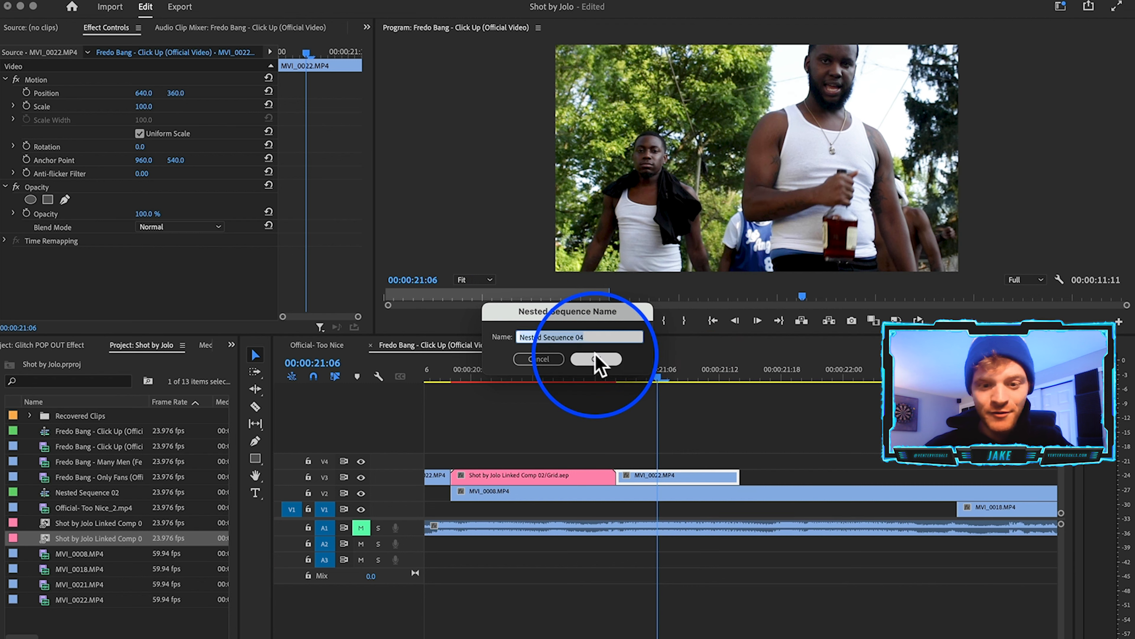
left_click(597, 358)
left_click(669, 473)
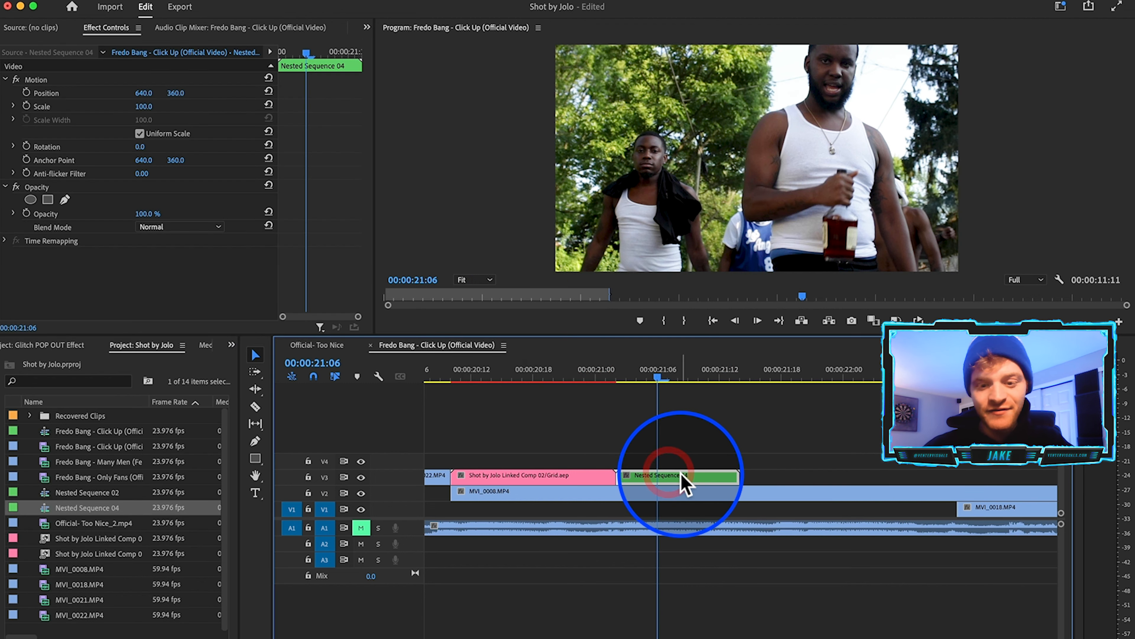
right_click(684, 484)
left_click(747, 171)
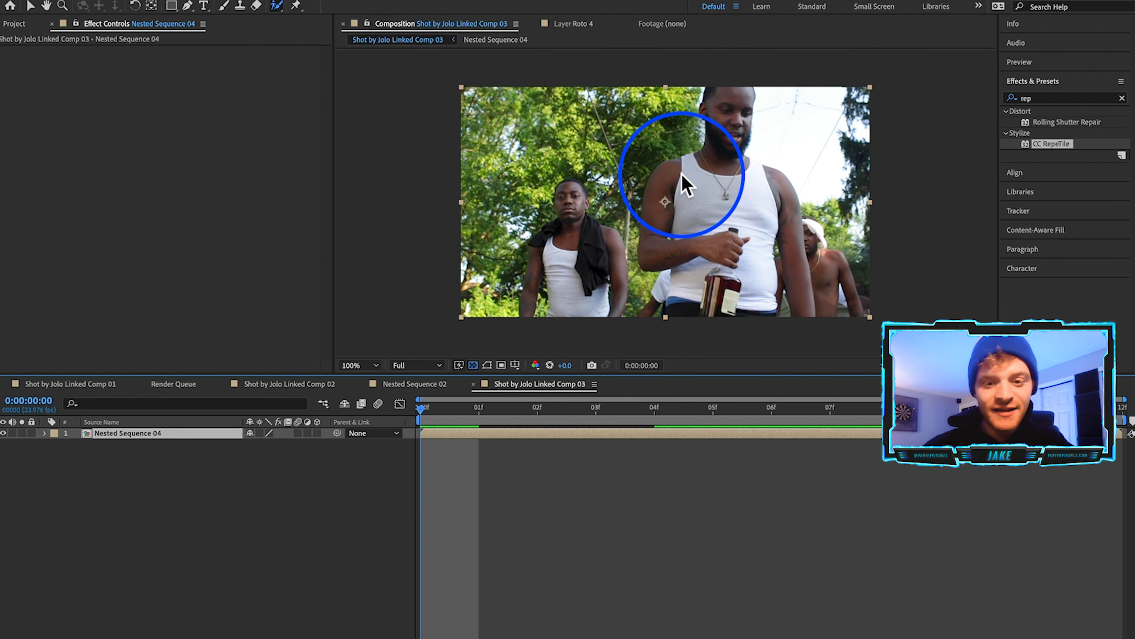
- Open the Nested Sequence 04 layer and paint Roto Brush foreground strokes over the front man's head, torso and arms
double_click(745, 200)
mouse_move(733, 68)
left_mouse_down()
mouse_move(729, 123)
mouse_move(684, 158)
mouse_move(680, 226)
mouse_move(706, 286)
left_mouse_up()
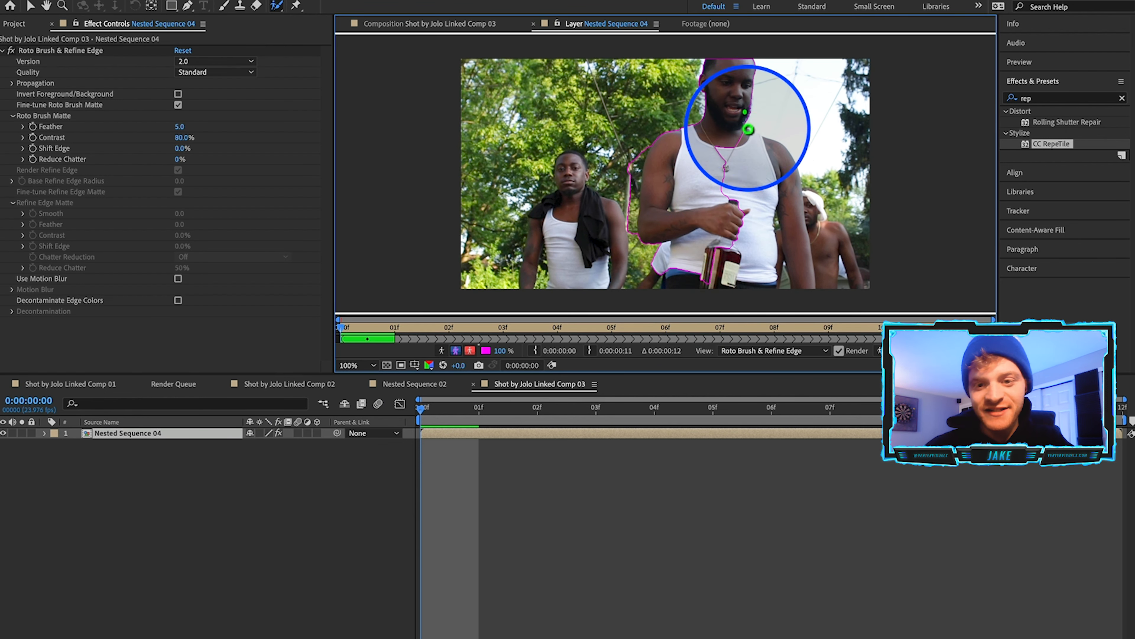
mouse_move(748, 129)
left_mouse_down()
mouse_move(803, 230)
mouse_move(806, 284)
left_mouse_up()
mouse_move(761, 174)
left_mouse_down()
mouse_move(739, 274)
mouse_move(677, 281)
left_mouse_up()
- Clean up the roto selection beside the front man's arm by subtracting the background, and propagate the matte through the clip
left_click_drag(646, 133, 644, 161)
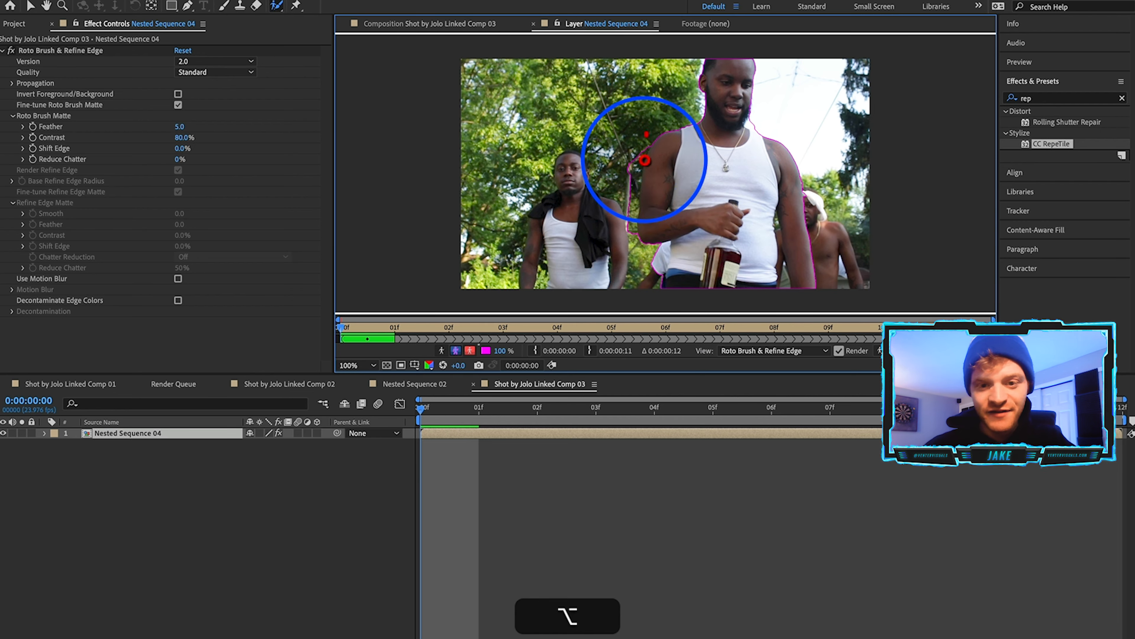
left_click_drag(645, 161, 640, 271)
left_click_drag(645, 193, 645, 233)
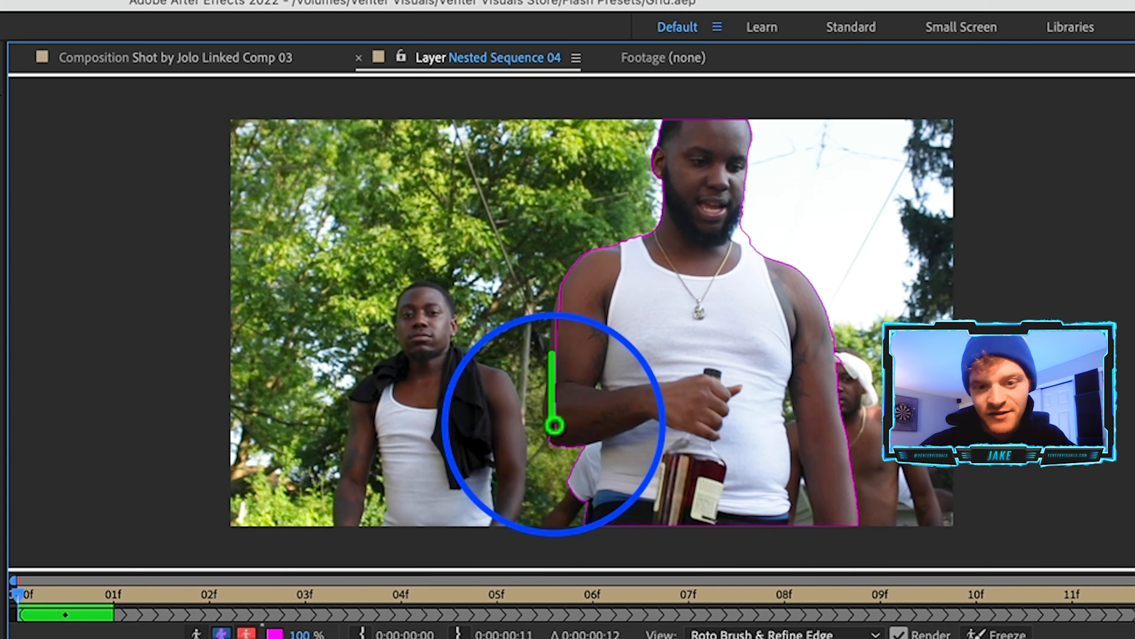
key("space")
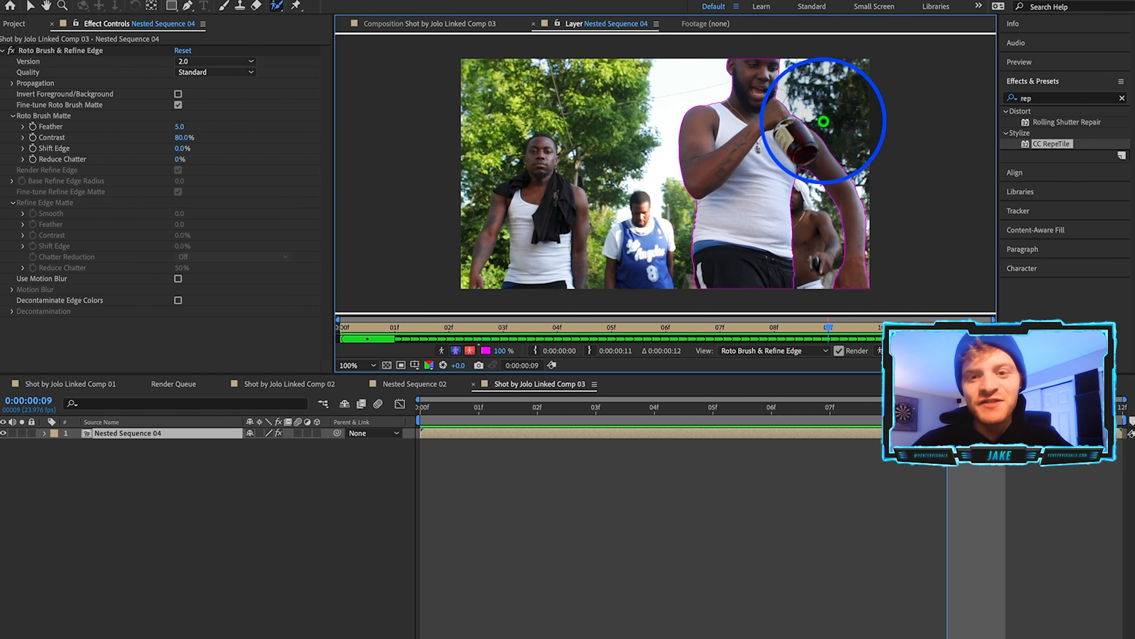
- Return to the composition at the first frame and duplicate the rotoscoped Nested Sequence 04 layer three times
left_click(433, 24)
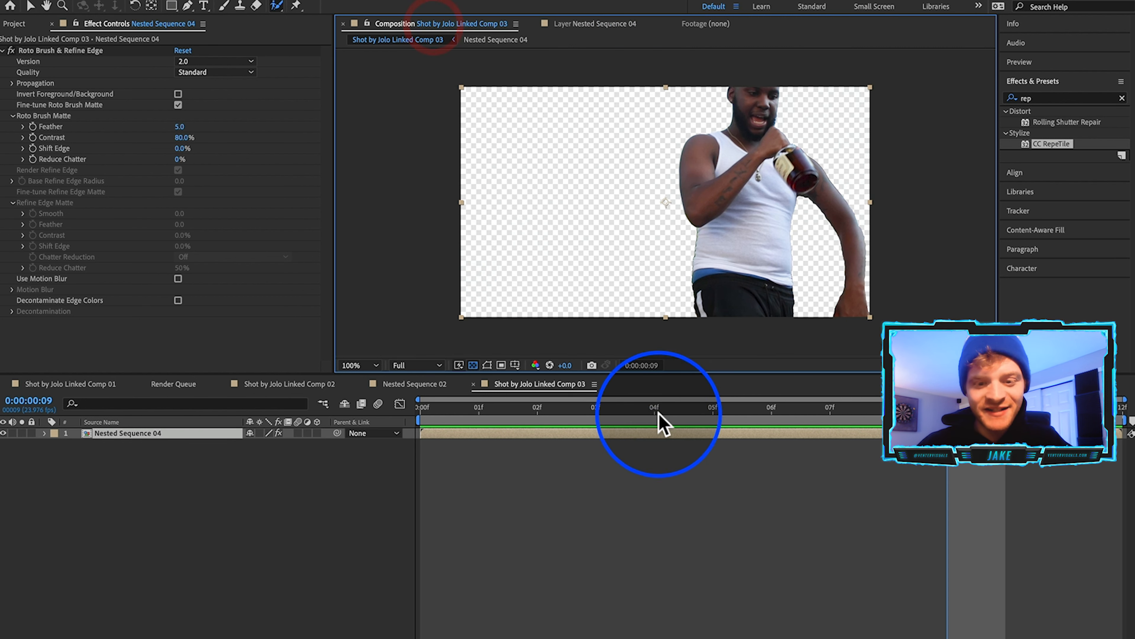
left_click_drag(661, 423, 367, 449)
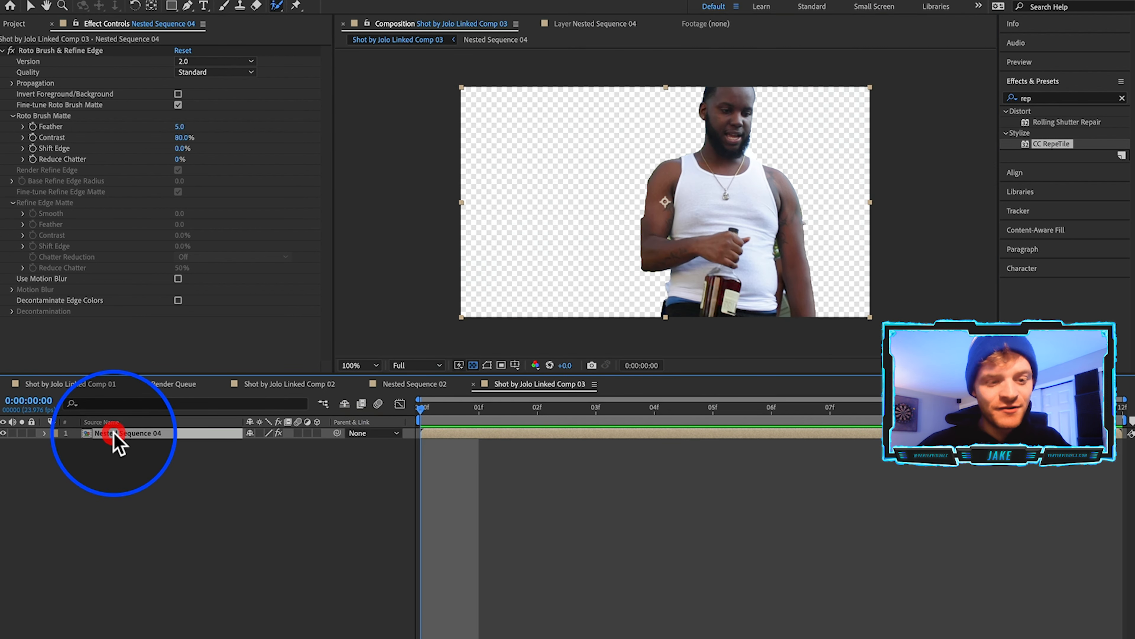
key("super+d")
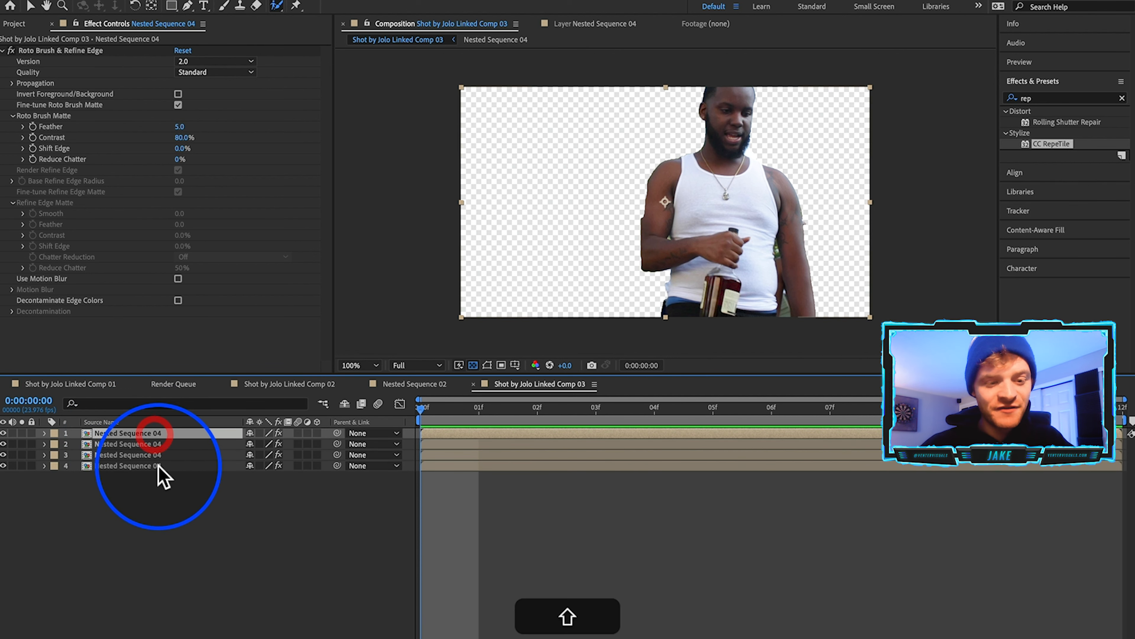
- Animate the Position of all four layers from 640, 360 at 0:00:00:00 down to 640, 1212 at 0:00:00:06
left_click(156, 465, "shift")
key("shift+p")
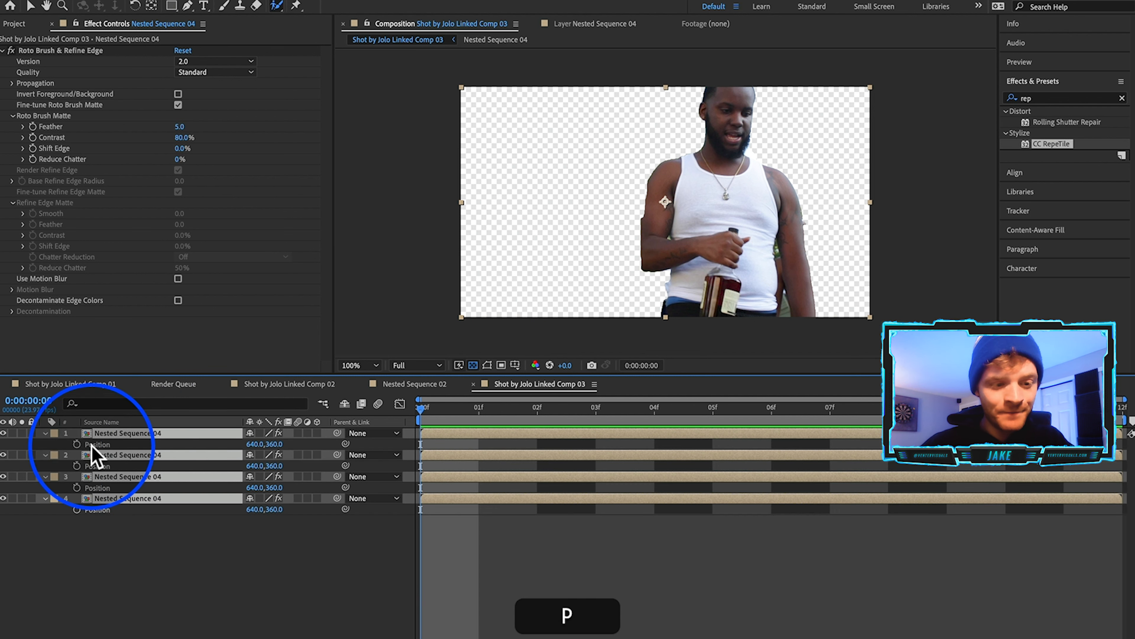
left_click(77, 443)
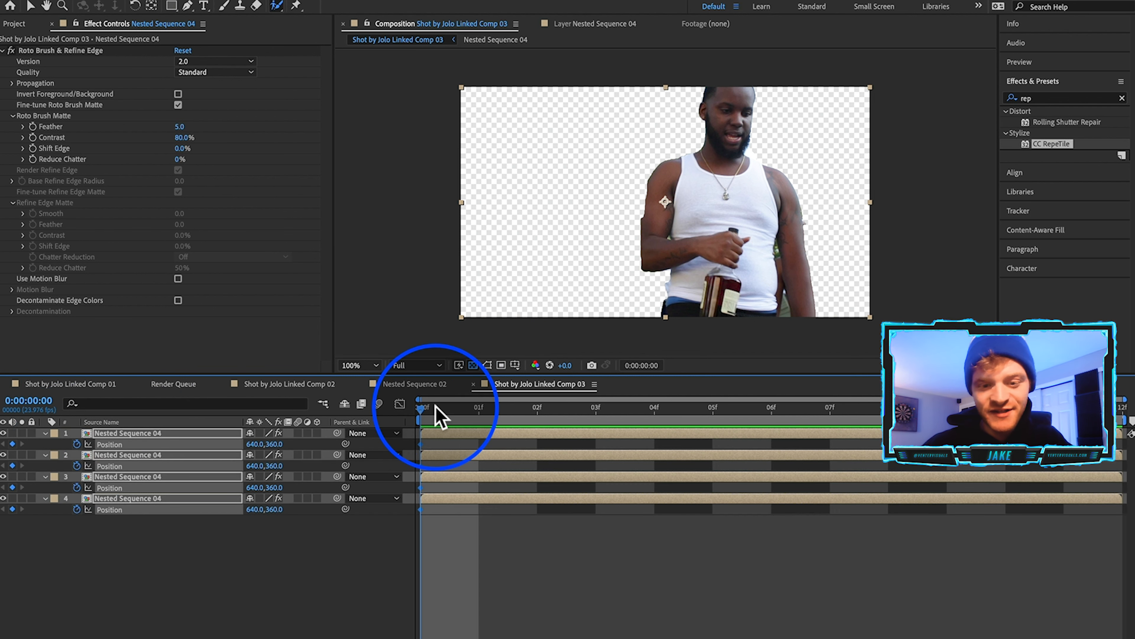
left_click_drag(436, 406, 767, 418)
left_click_drag(735, 223, 604, 422)
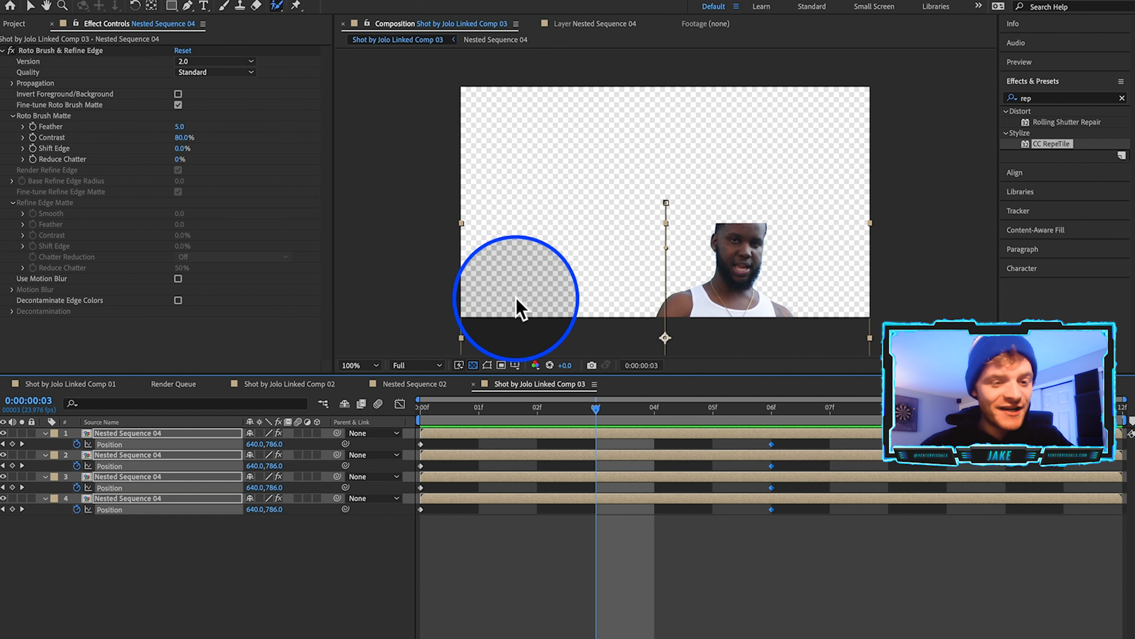
- Turn on motion blur for all four Nested Sequence 04 layers and deselect them
left_click(298, 433)
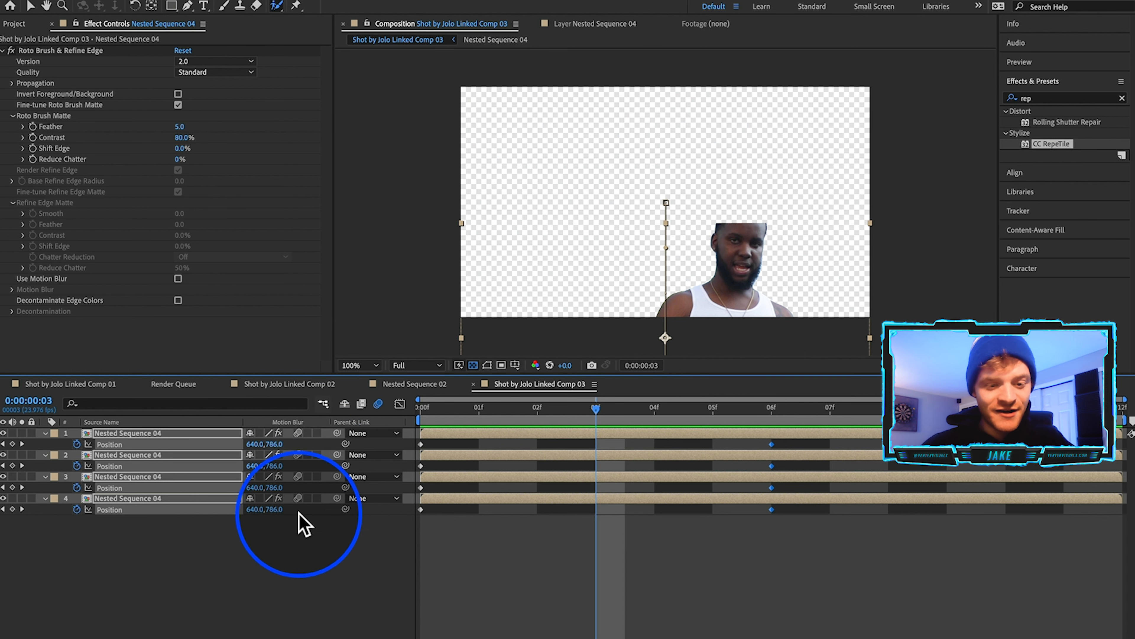
left_click(299, 514)
left_click(768, 529)
- Retime the downward slides, moving layer 4's Position keyframes to frames 3 and 11 and layer 3's to frames 2 and 9
left_click(506, 498)
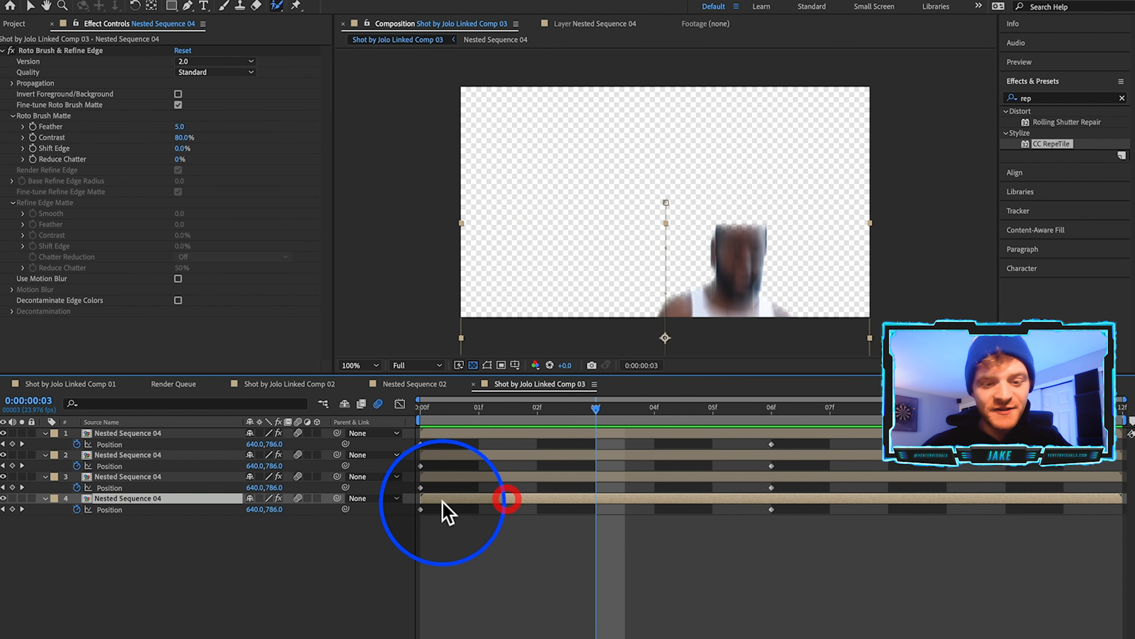
left_click_drag(420, 509, 610, 510)
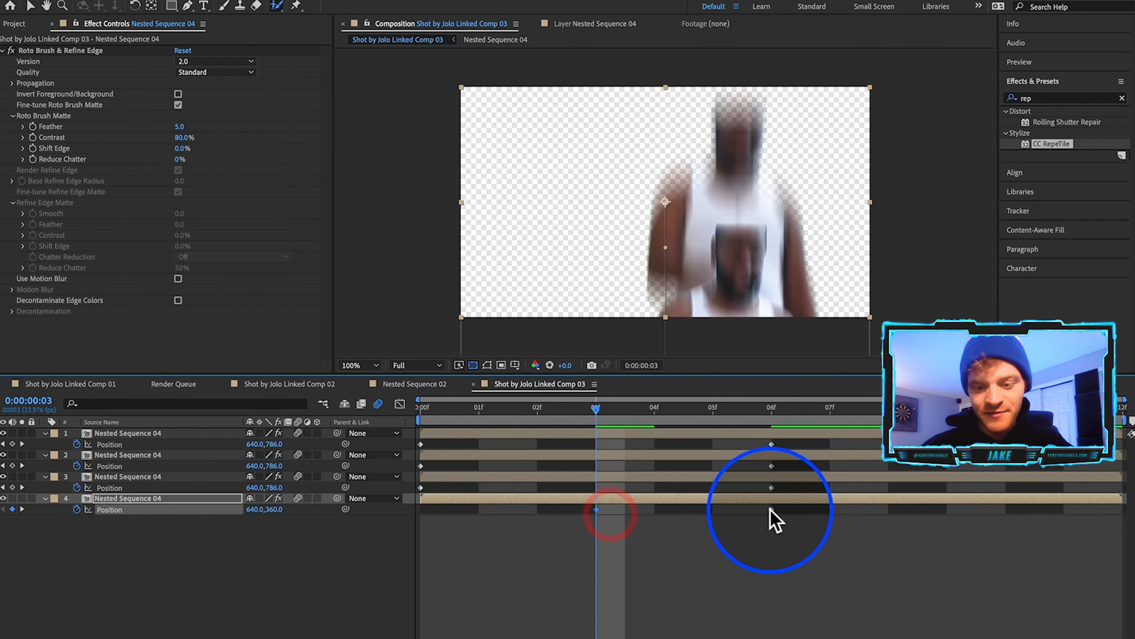
left_click_drag(771, 509, 1064, 510)
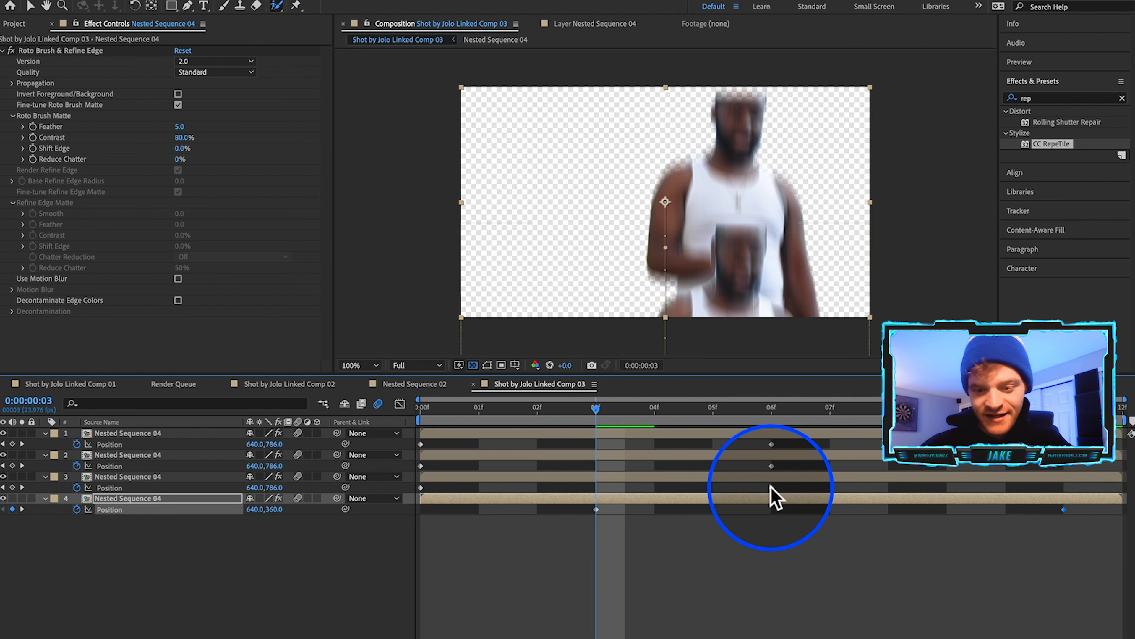
left_click_drag(771, 486, 946, 488)
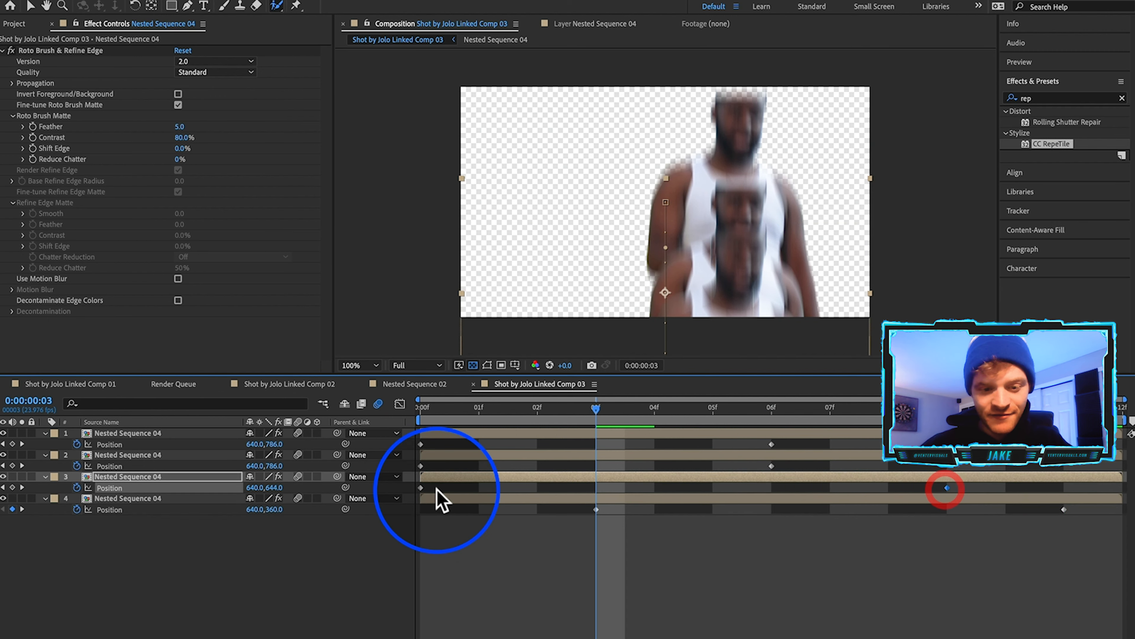
left_click_drag(422, 487, 552, 498)
- Move layer 2's Position keyframes to frames 1 and 7, and scrub the timeline to check the staggered drop
left_click_drag(419, 466, 465, 466)
left_click_drag(772, 465, 824, 465)
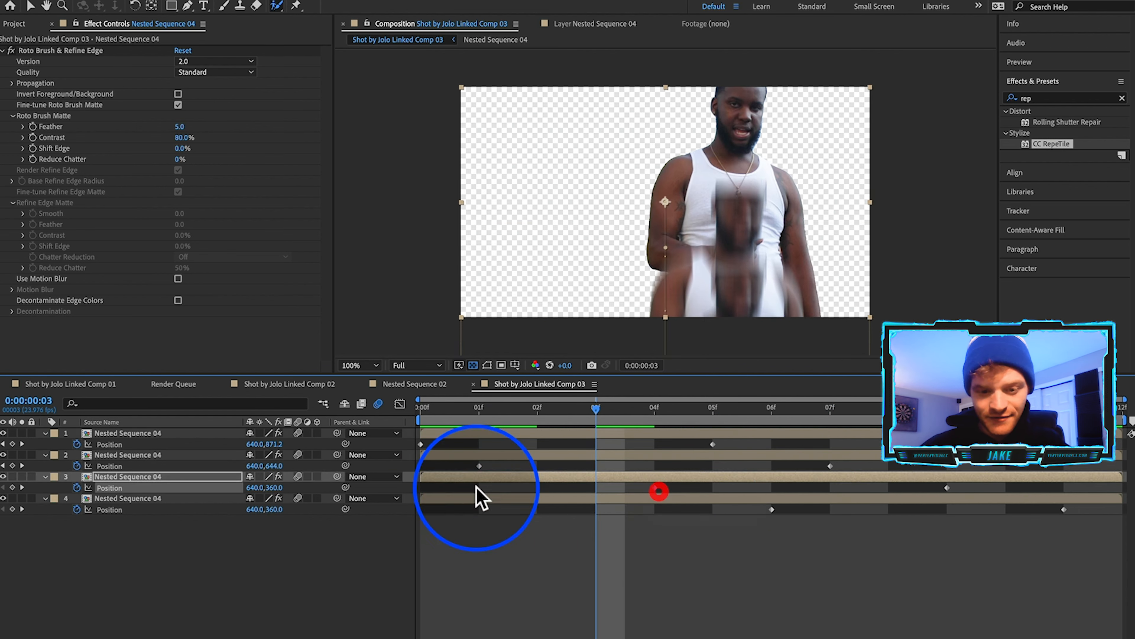
left_click_drag(525, 409, 754, 427)
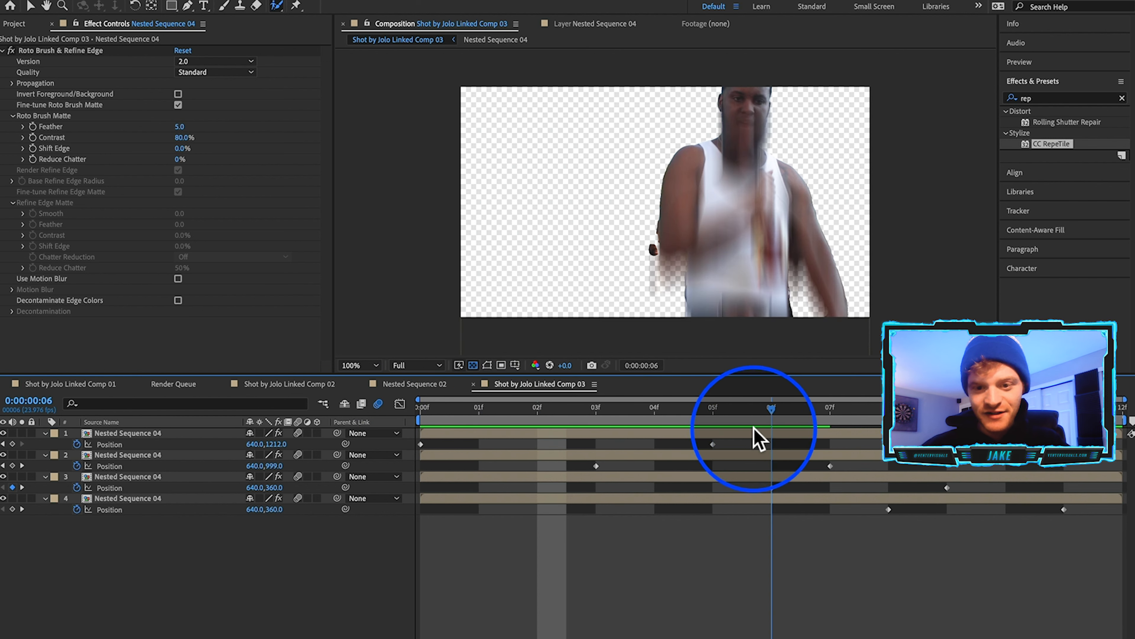
- Scrub the staggered downward drop through frame 11, return to the first frame, and switch to Premiere Pro
left_click(843, 420)
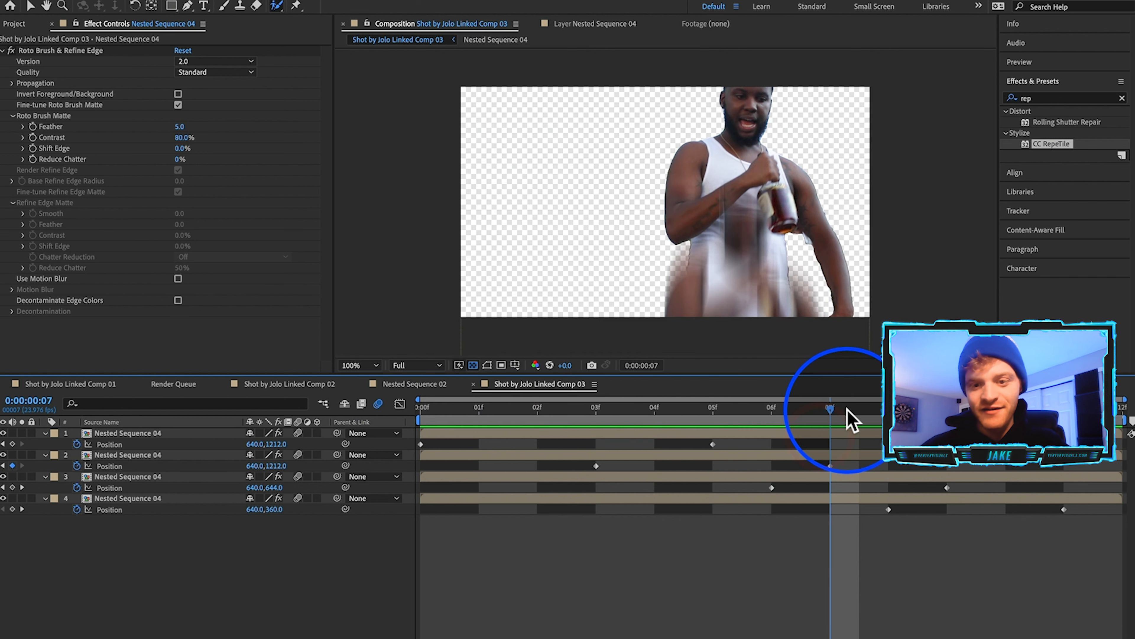
left_click_drag(914, 414, 1015, 425)
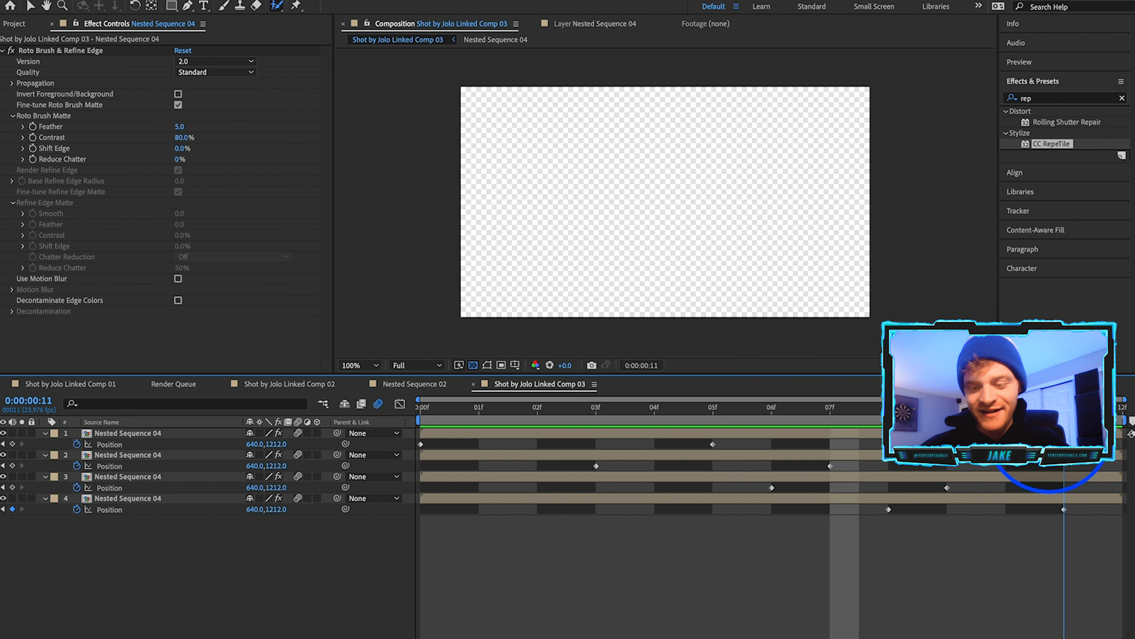
left_click_drag(899, 432, 303, 506)
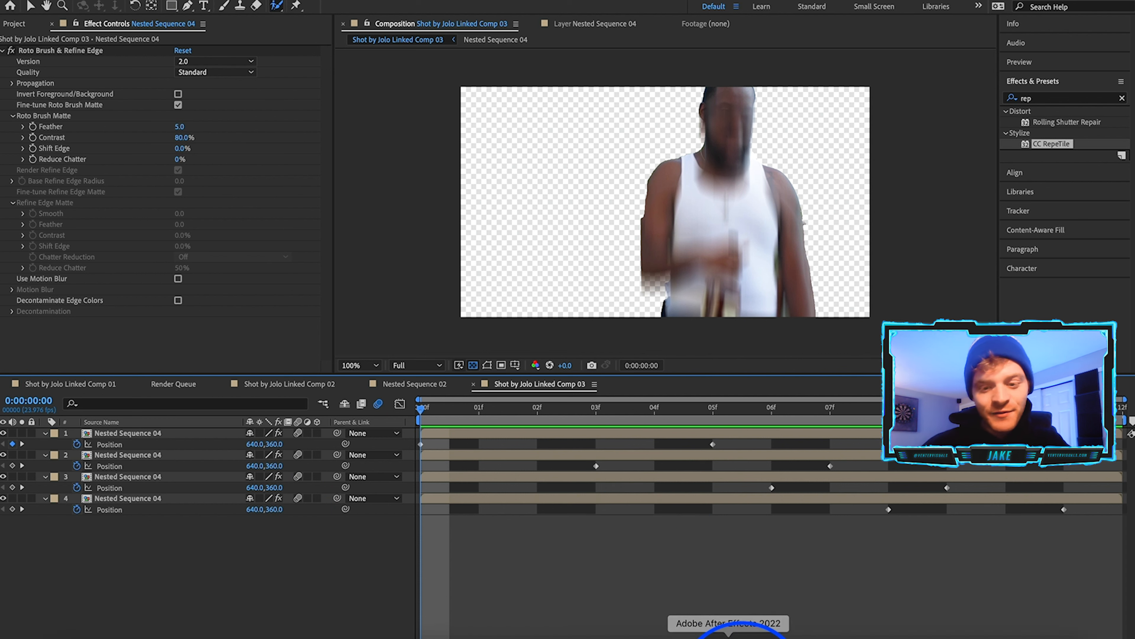
mouse_move(728, 635)
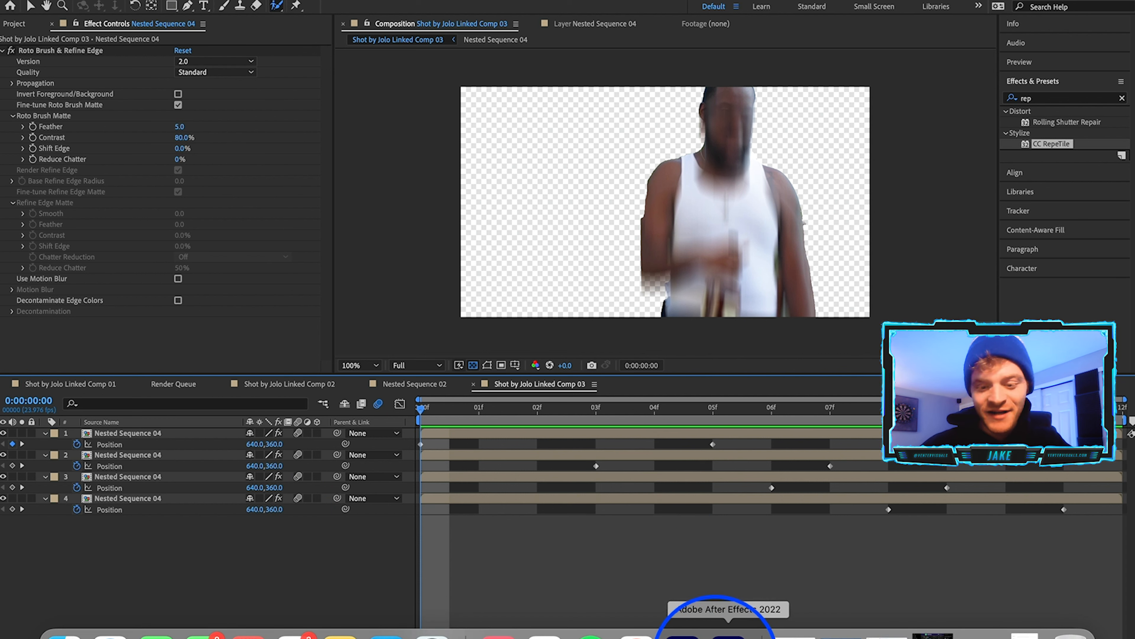
left_click(684, 634)
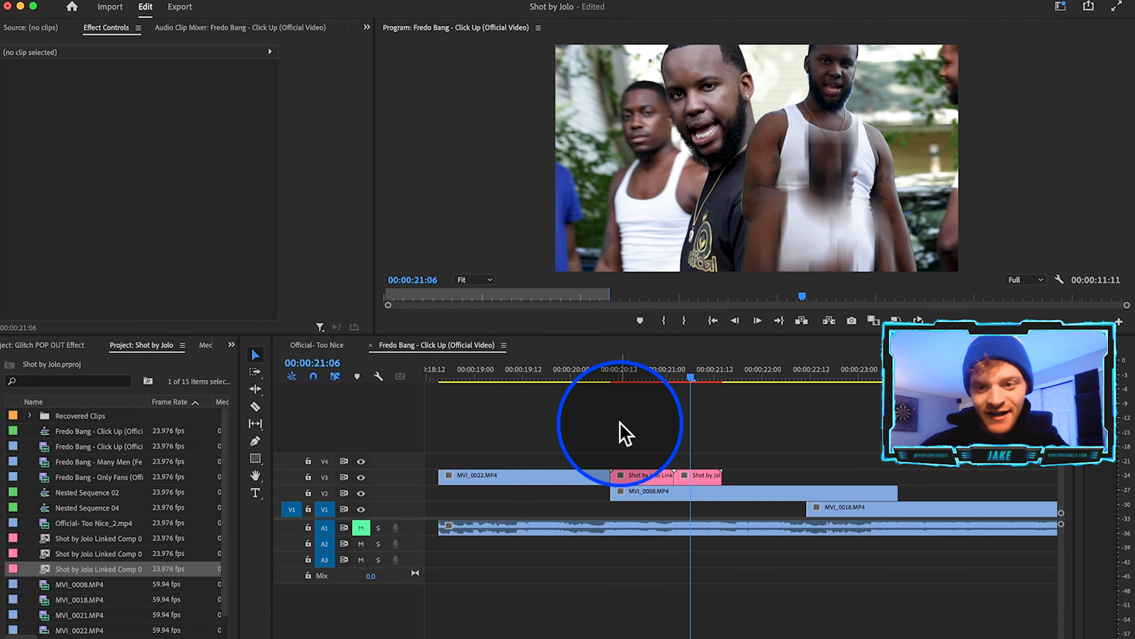
- Mark a 00:00:04:20 in-to-out range starting at 00:00:18:18 around the pop-out clips, and preview it
left_click(450, 375)
key("i")
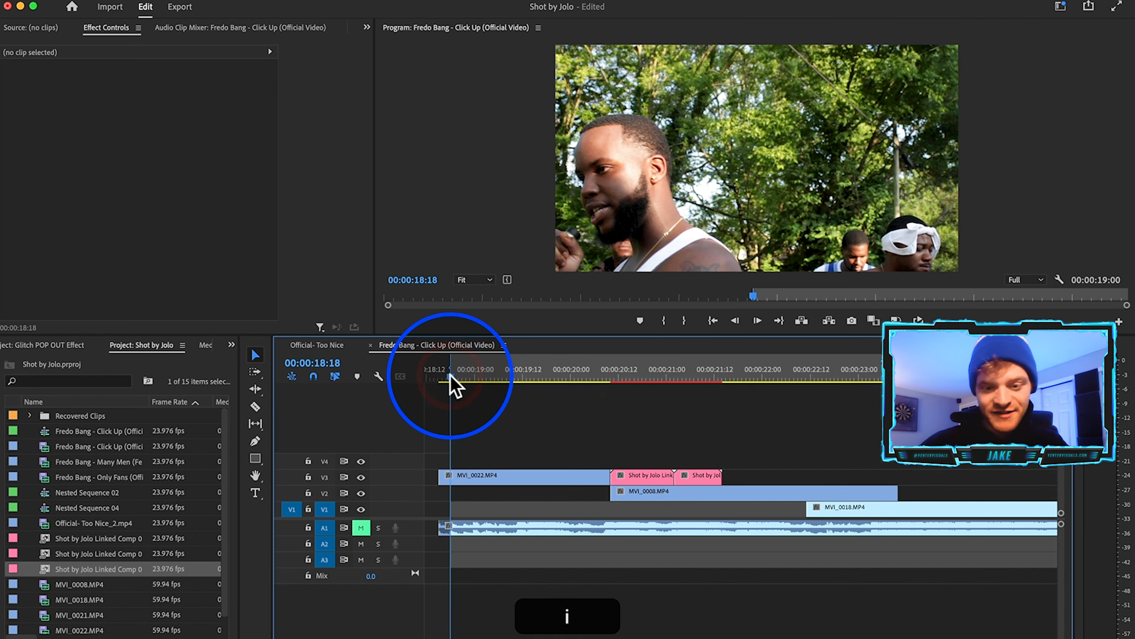
left_click(910, 371)
key("o")
left_click(509, 373)
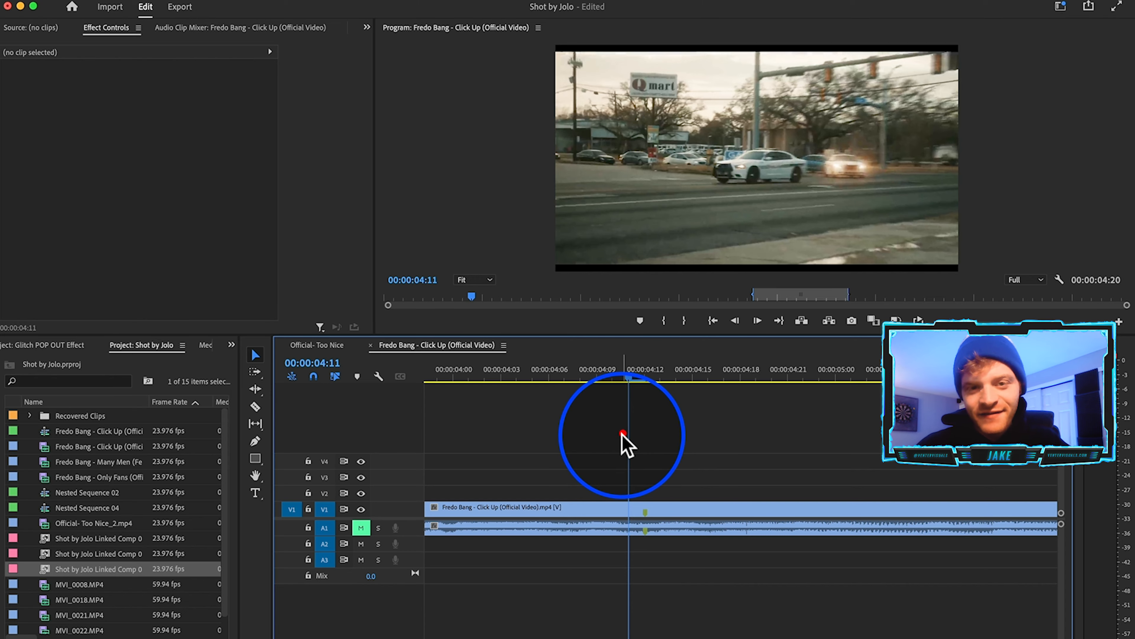
- Scrub the Fredo Bang - Click Up reference video around 00:00:04:11 to examine how cutout subjects pop in before each cut
left_click(623, 434)
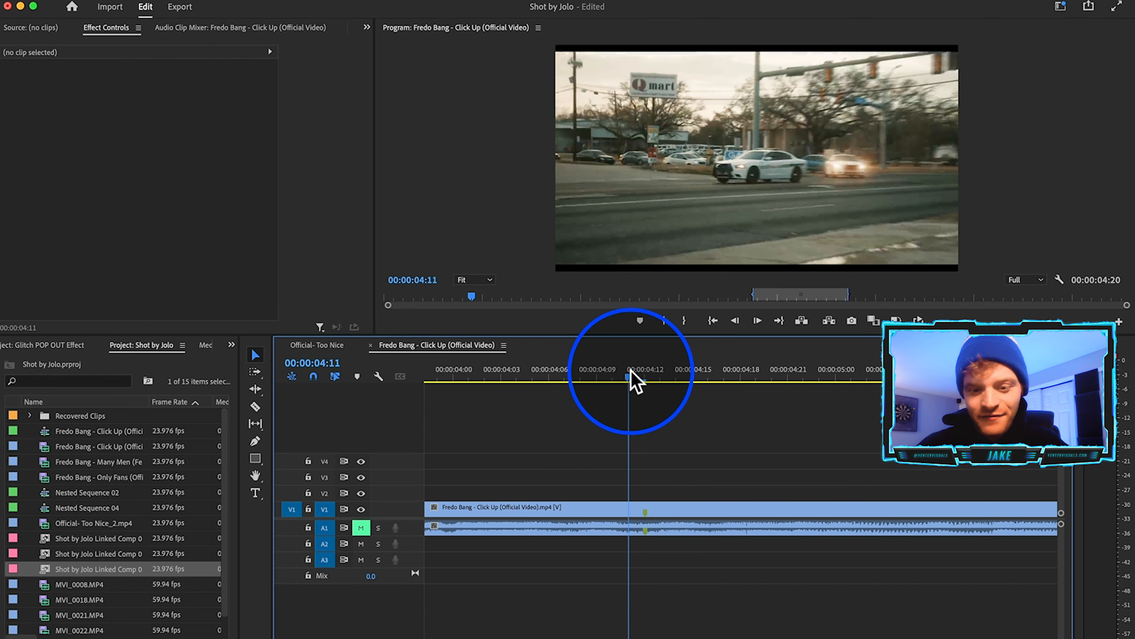
left_click_drag(635, 381, 526, 456)
left_click_drag(509, 379, 475, 371)
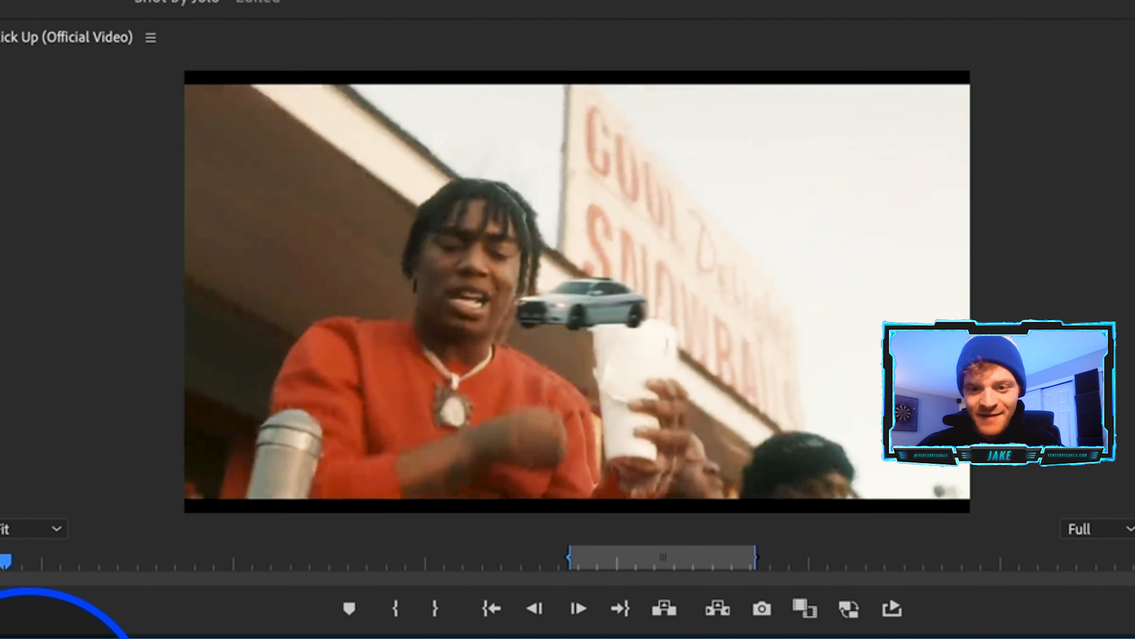
left_click_drag(29, 638, 621, 638)
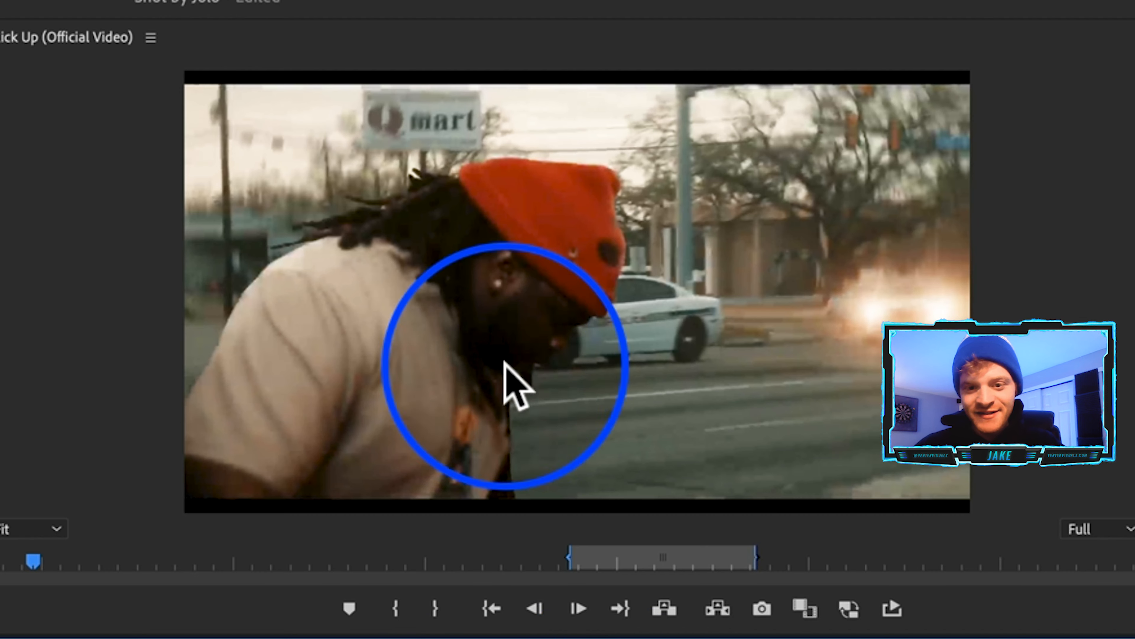
left_click(782, 380)
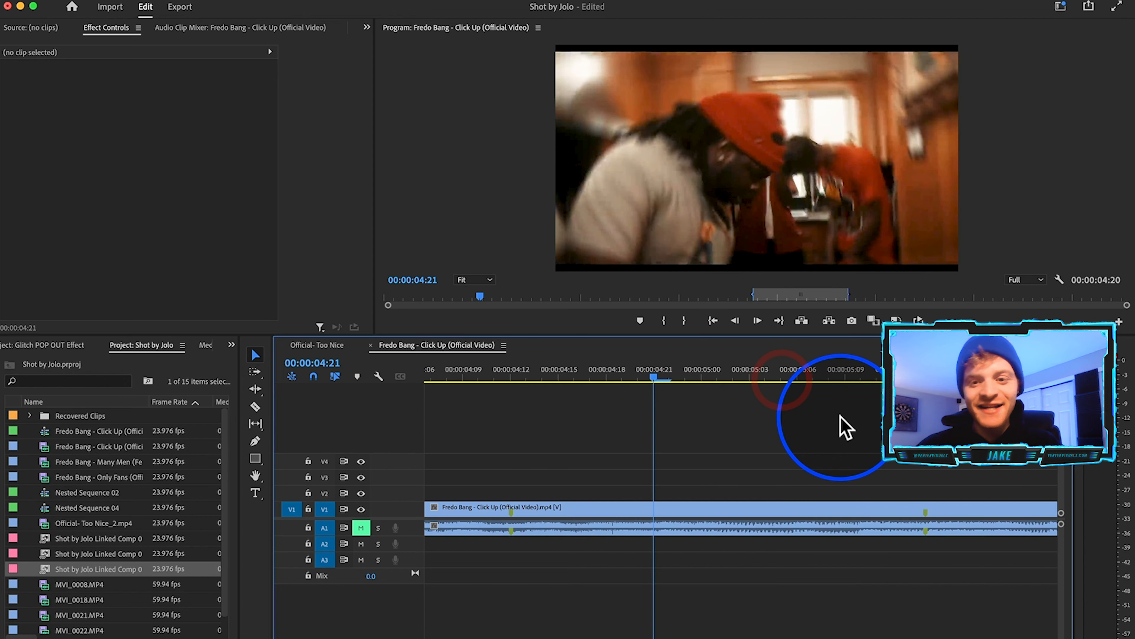
- Cut the MVI_0018.MP4 clip on V1 at 00:00:23:10 and about two frames further on, and duplicate the short piece onto V3
scroll(832, 427, "down", 5)
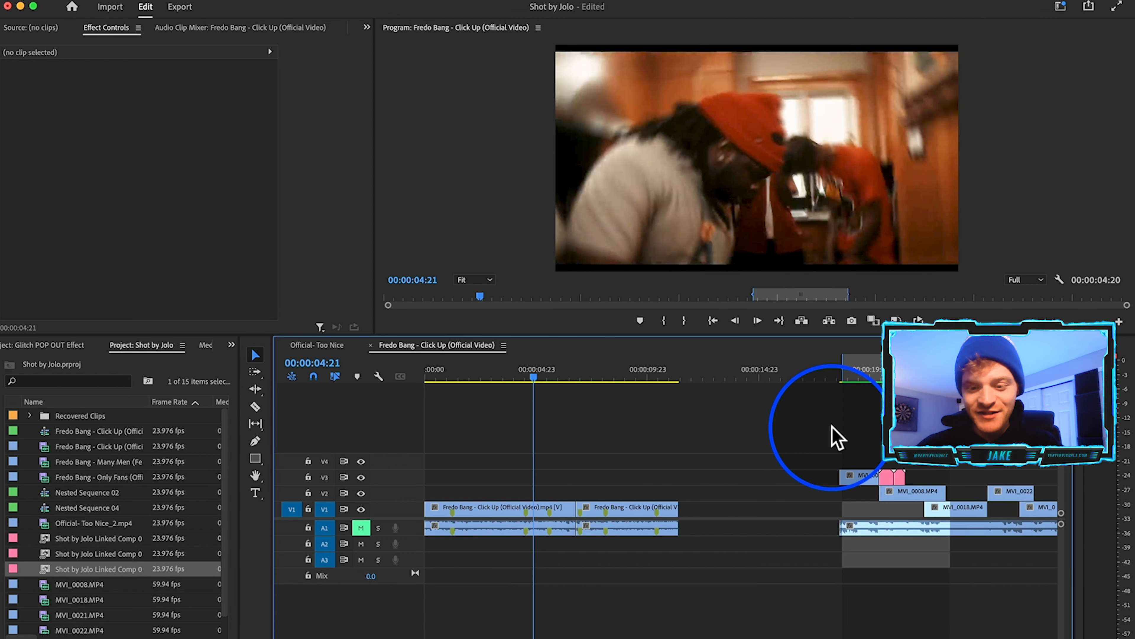
scroll(832, 427, "right", 5)
scroll(832, 427, "up", 8)
mouse_move(766, 369)
left_mouse_down()
mouse_move(479, 381)
mouse_move(795, 407)
mouse_move(781, 371)
mouse_move(769, 372)
left_mouse_up()
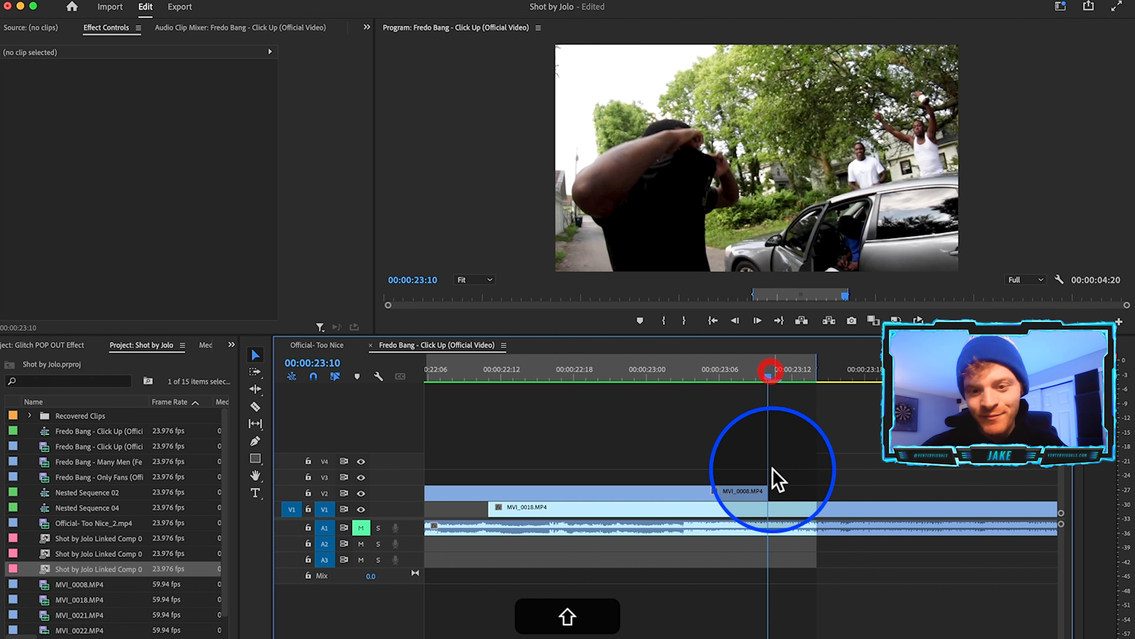
key("=")
left_click(763, 507)
key("v")
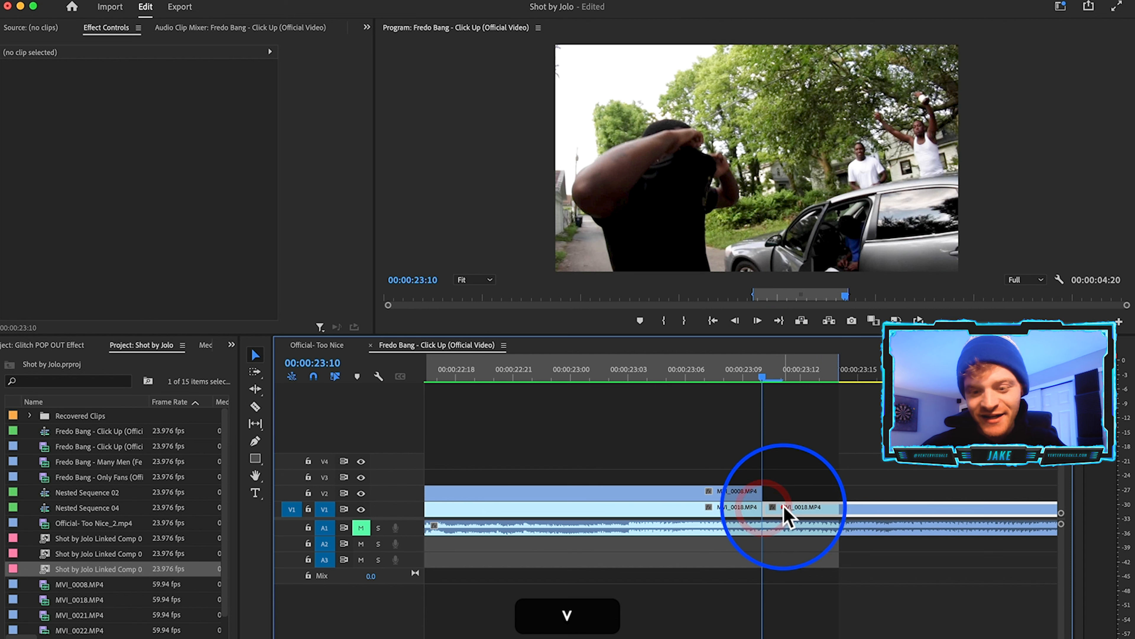
left_click(787, 508)
key("v")
left_click(774, 509)
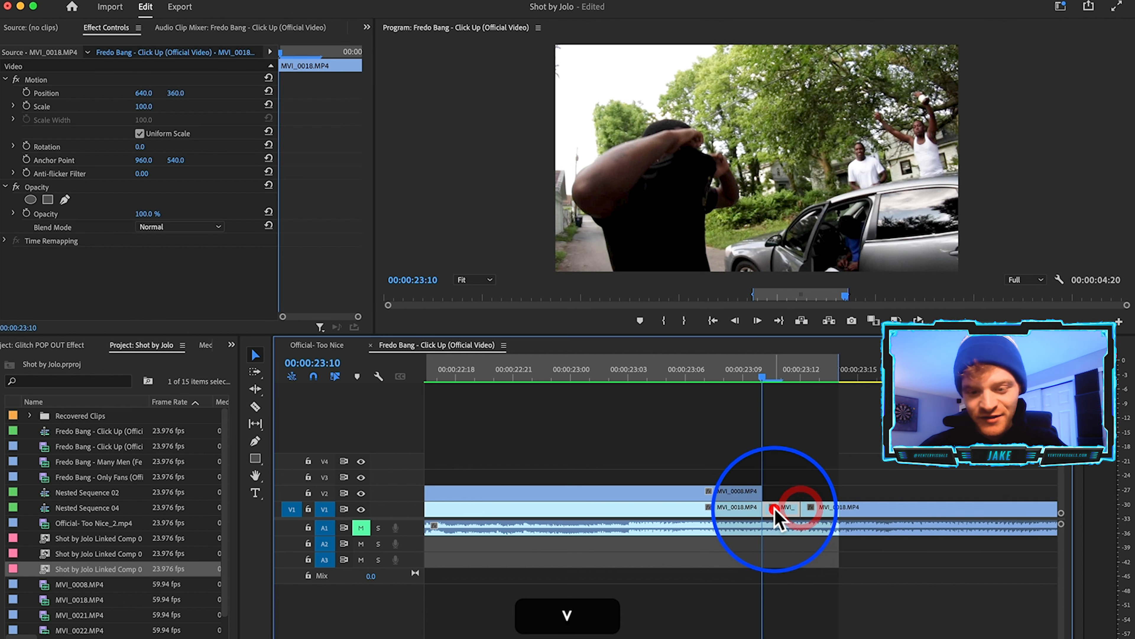
left_click_drag(781, 511, 782, 475)
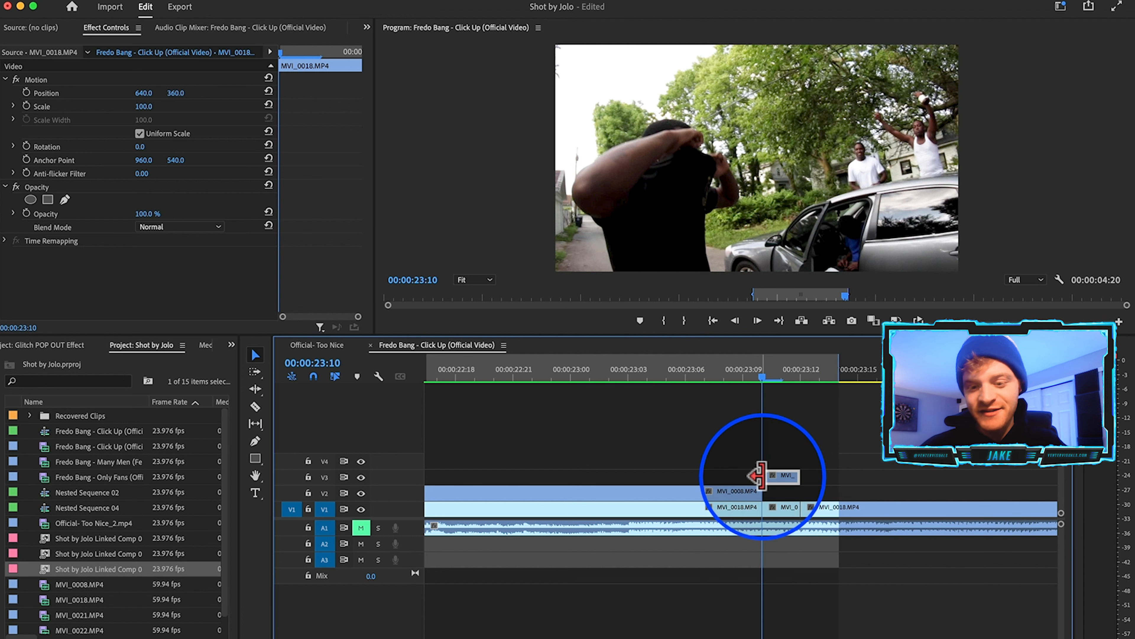
- Add a frame hold to the V3 piece, move it to end at the 00:00:23:10 cut, and extend its start backwards over MVI_0008.MP4
right_click(777, 478)
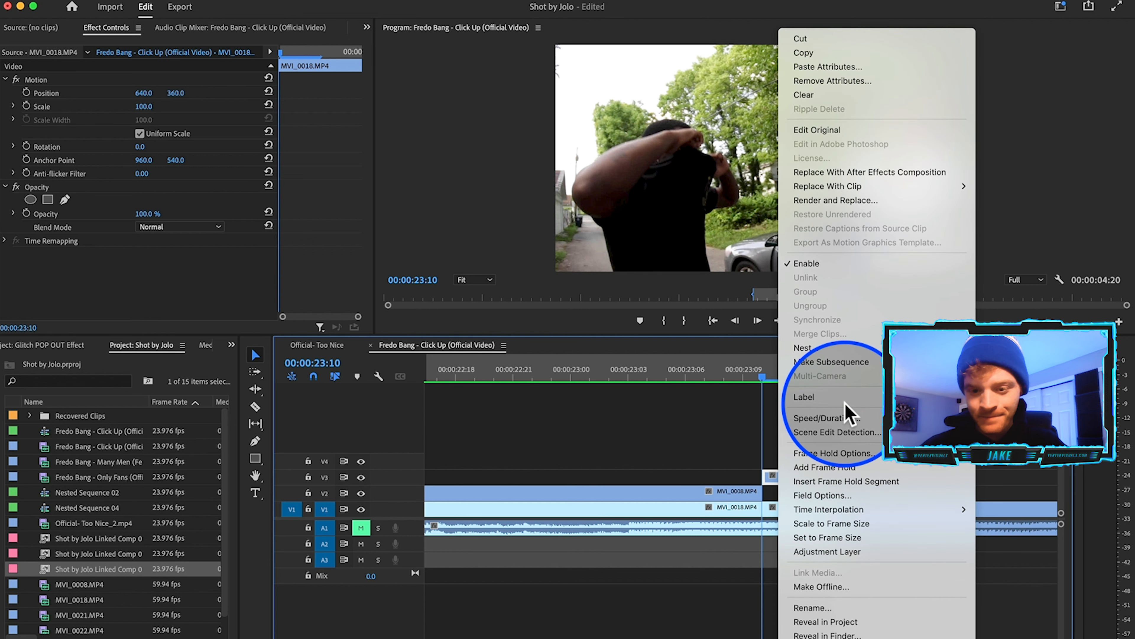
left_click(853, 468)
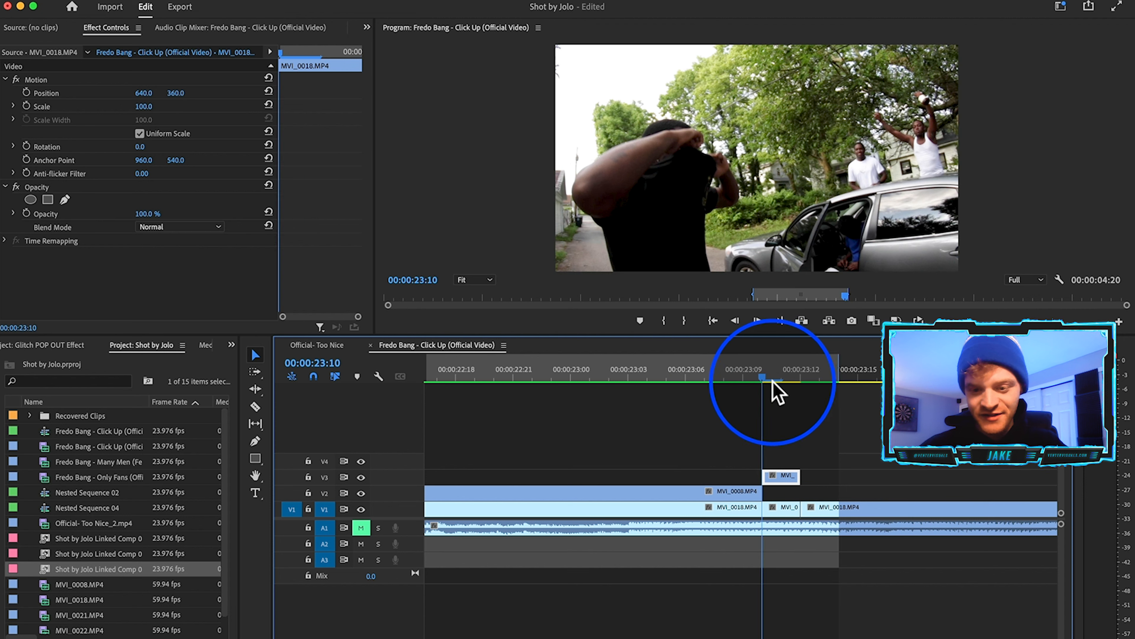
key("Left")
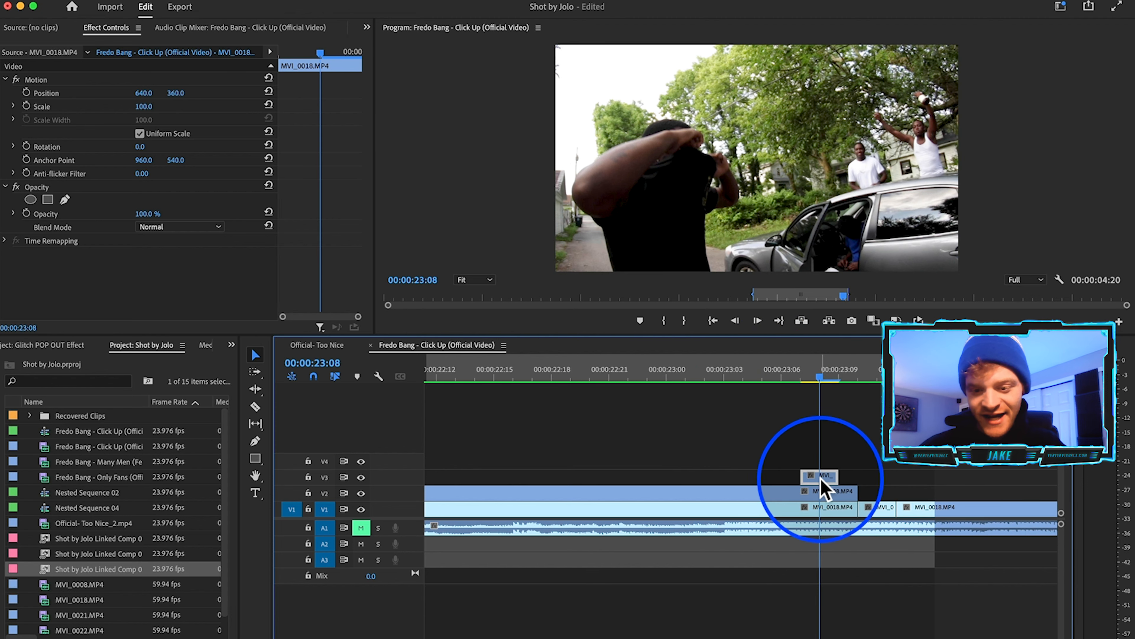
left_click_drag(821, 479, 838, 480)
left_click_drag(778, 372, 668, 377)
left_click(742, 381)
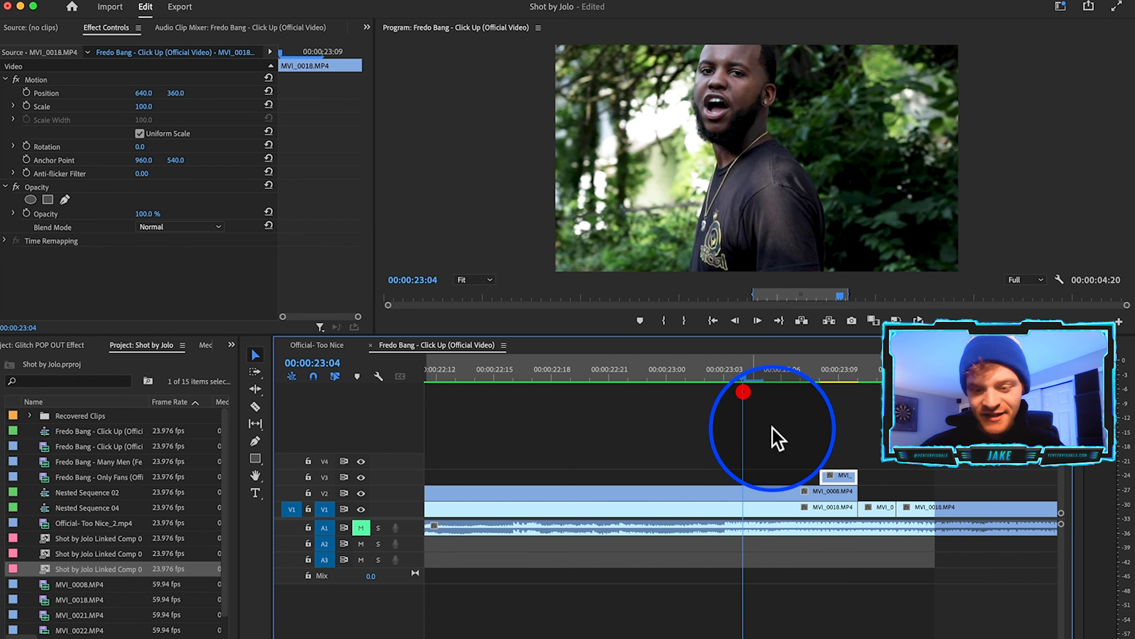
left_click_drag(820, 476, 571, 477)
left_click(739, 380)
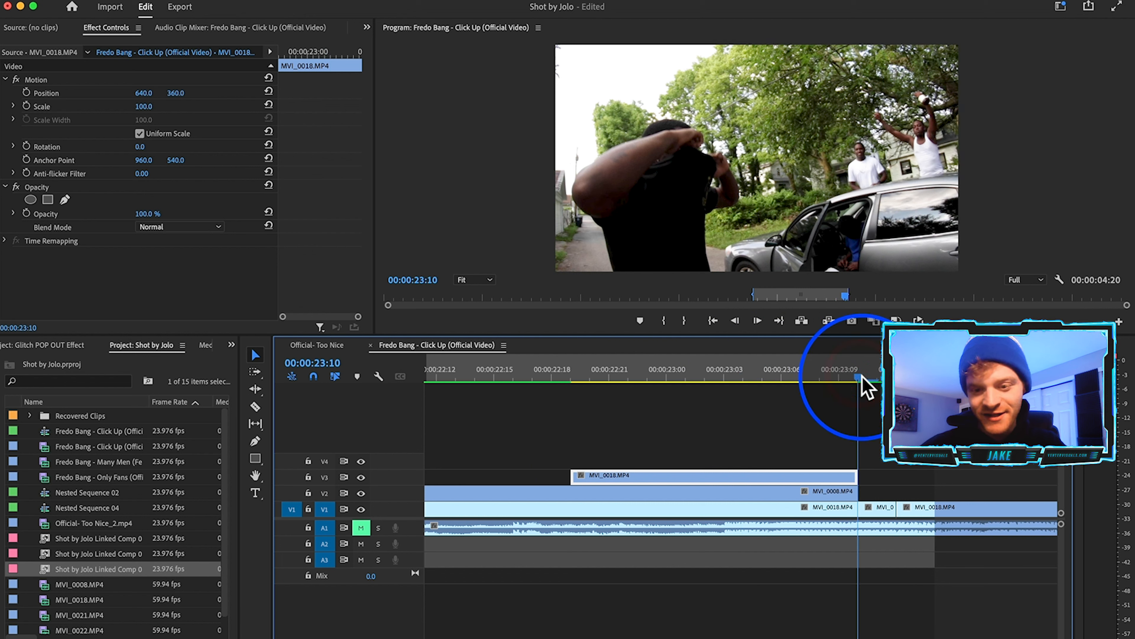
- Cut the frozen V3 clip at 00:00:23:02 and delete the part before the cut
left_click_drag(861, 378, 706, 380)
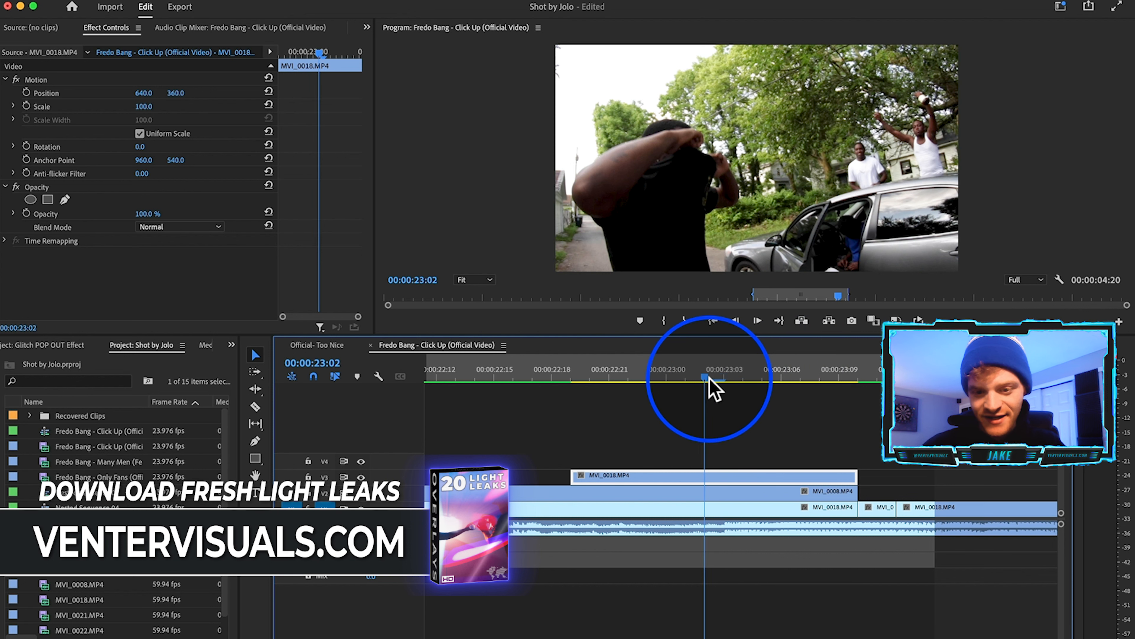
key("c")
left_click(706, 475)
key("v")
left_click(675, 476)
key("BackSpace")
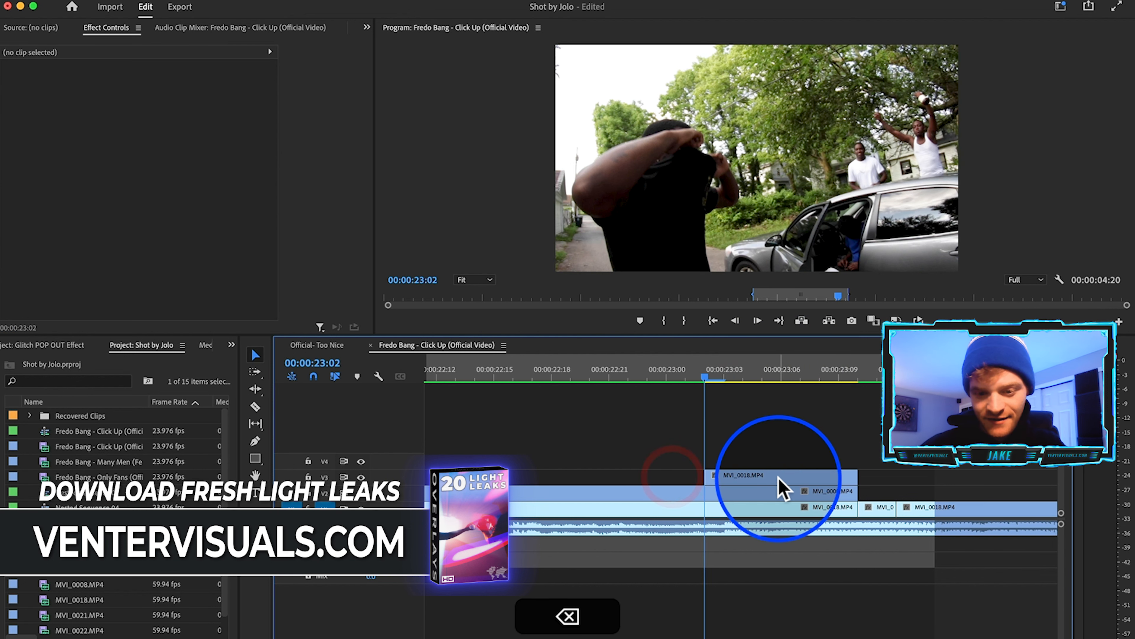
- Start a freehand opacity mask on the frozen V3 clip, tracing the man's back and raised elbow from the frame's lower edge
left_click(778, 477)
left_click(766, 432)
left_click(730, 475)
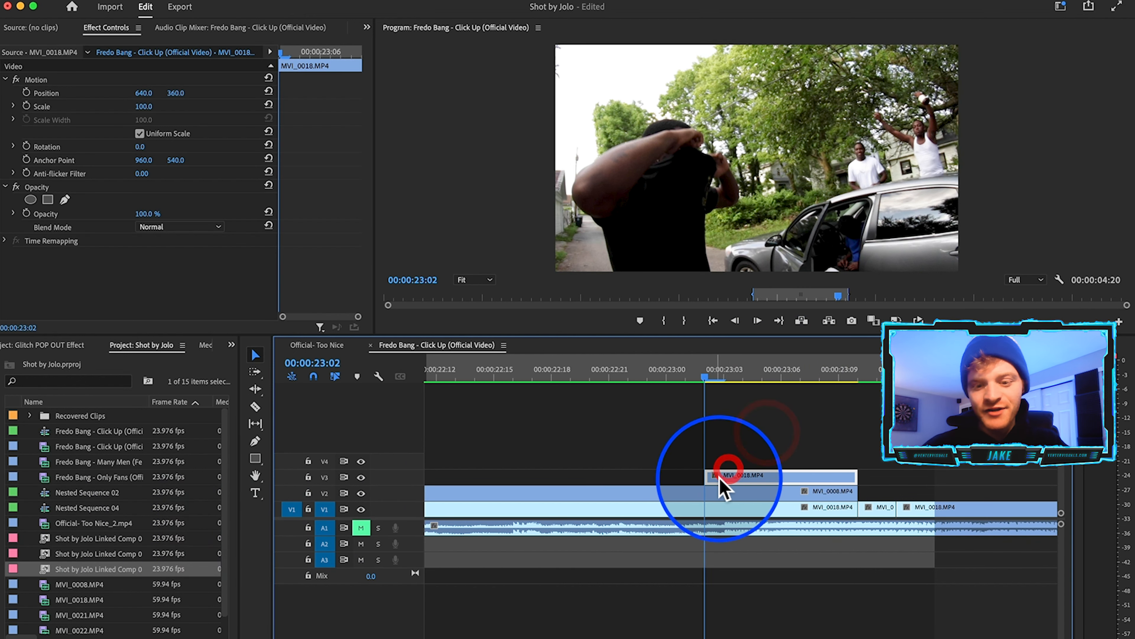
left_click(65, 199)
left_click(614, 271)
left_click(603, 227)
left_click_drag(571, 182, 585, 162)
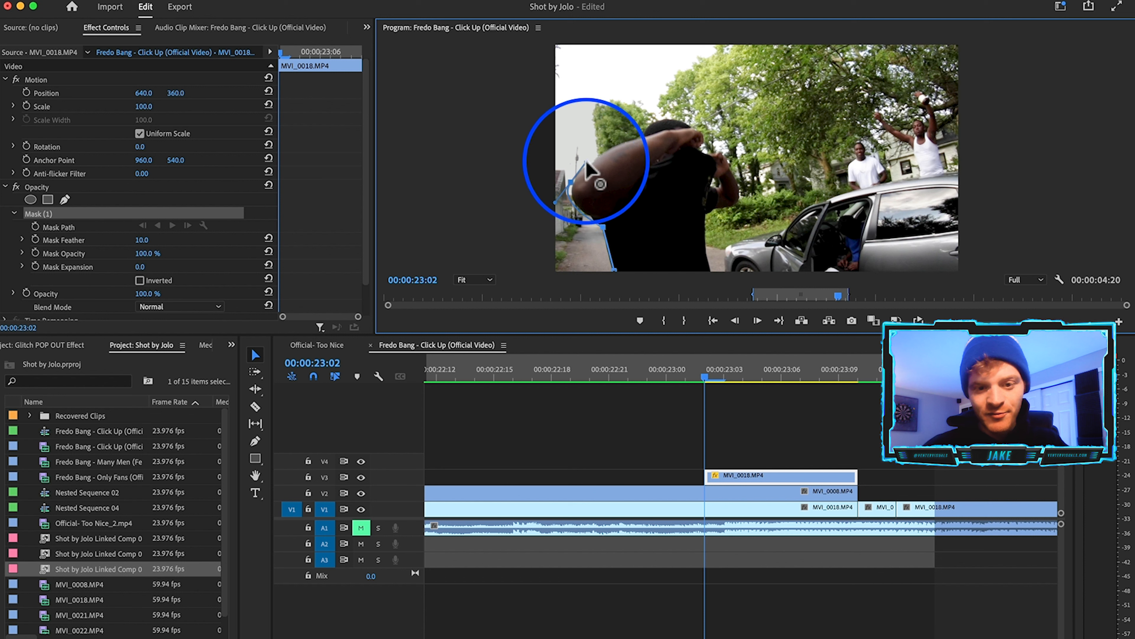
left_click(572, 182)
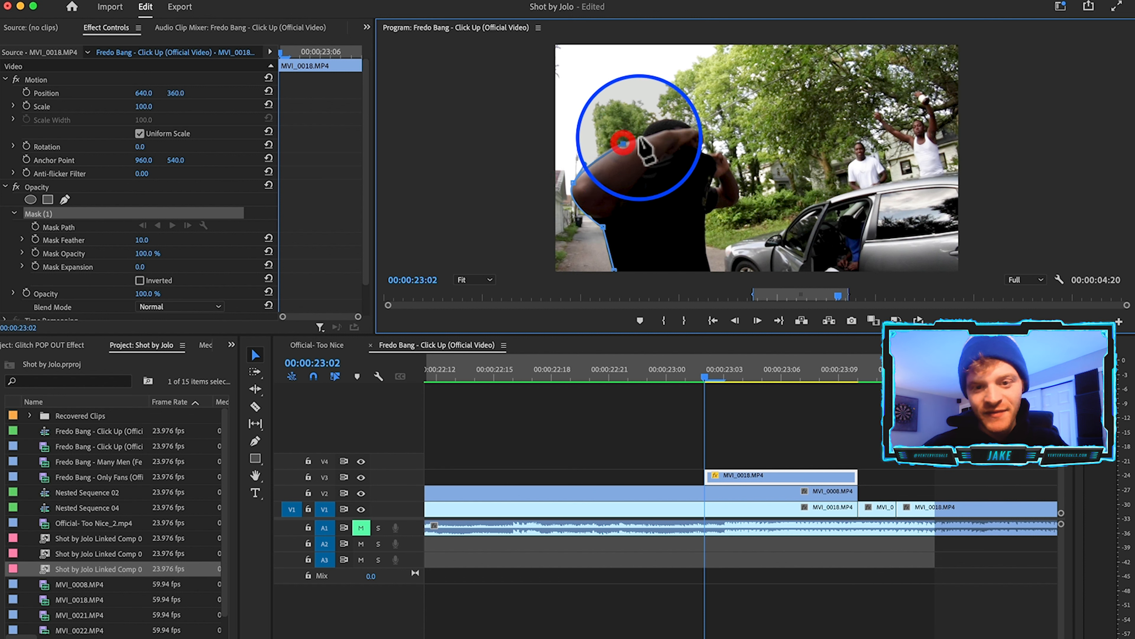
- Continue the mask around the man's hands, far arm and front, and close it at its starting point
left_click(706, 137)
left_click(701, 149)
left_click(719, 155)
left_click(737, 178)
left_click(738, 204)
left_click(705, 240)
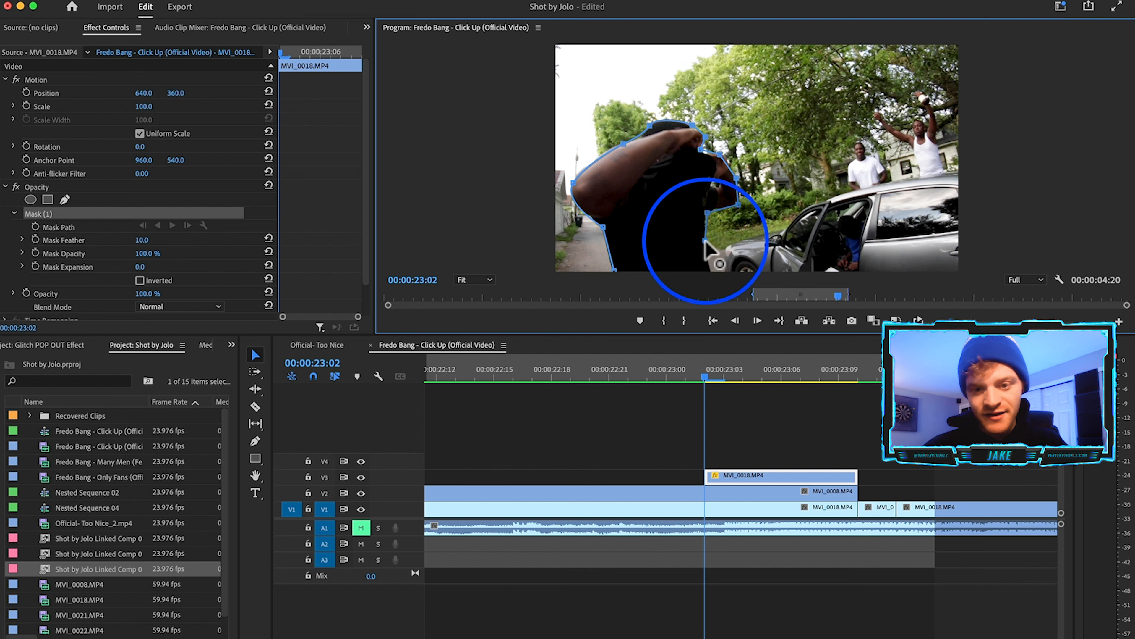
left_click(714, 269)
left_click(614, 270)
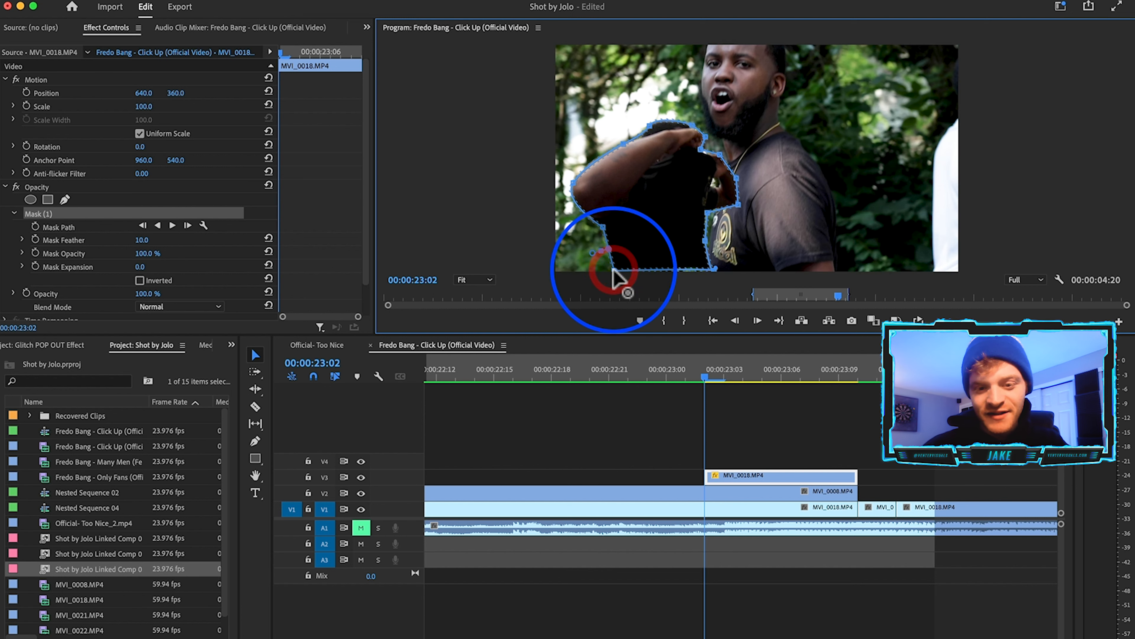
left_click(711, 279)
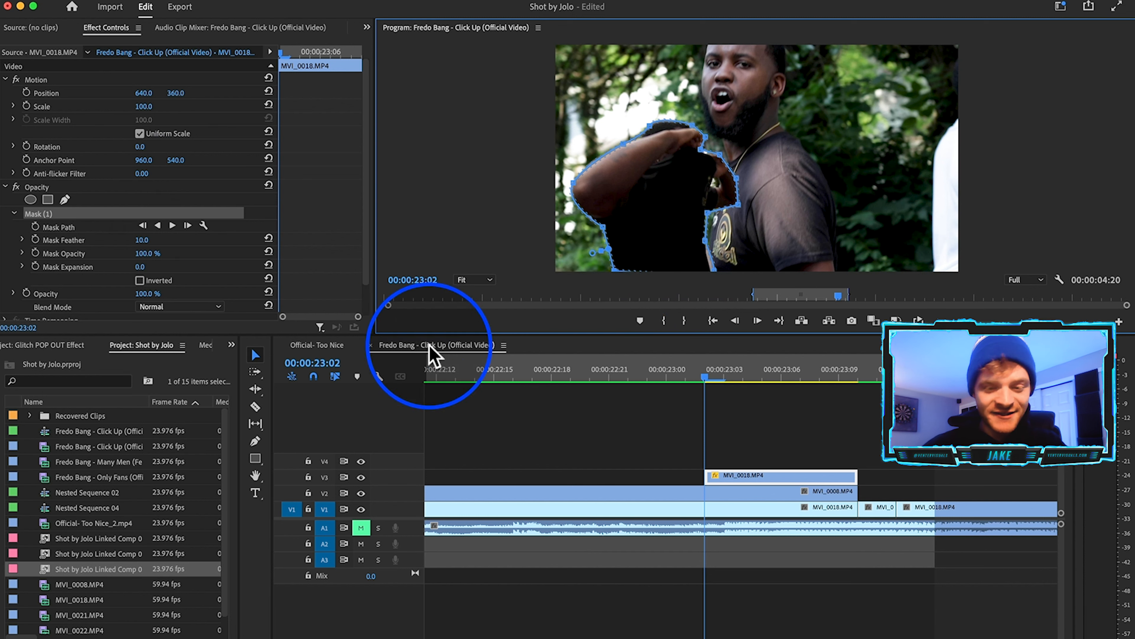
- Set the Mask Feather of the frozen cutout to 1.0 and scrub through the overlay to check its edges
left_click(718, 429)
left_click_drag(715, 377, 744, 406)
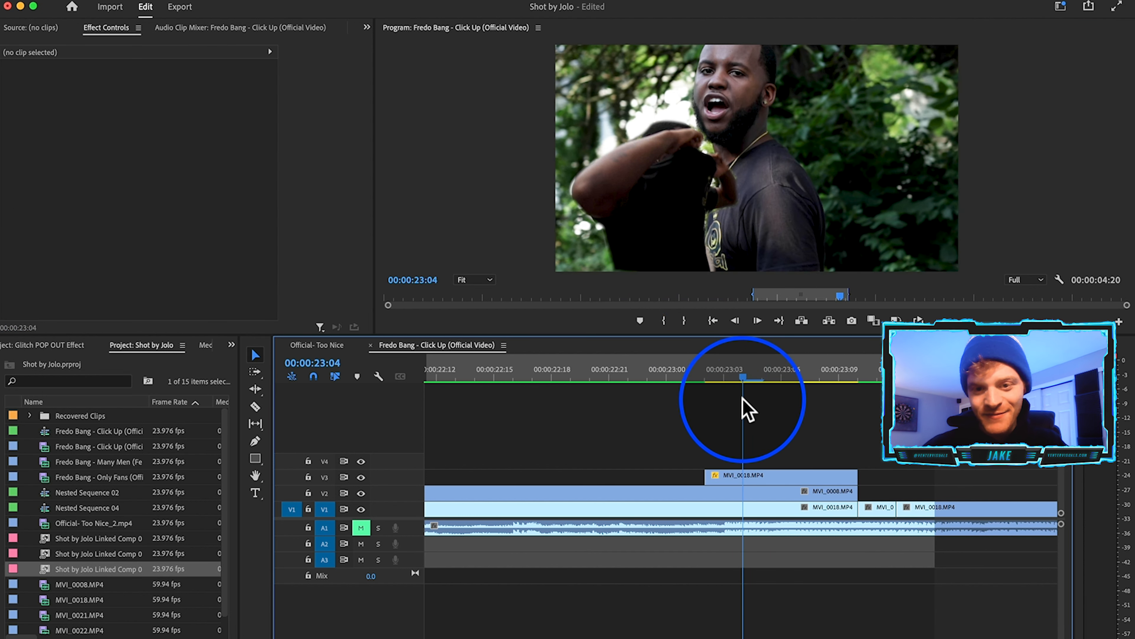
left_click(743, 474)
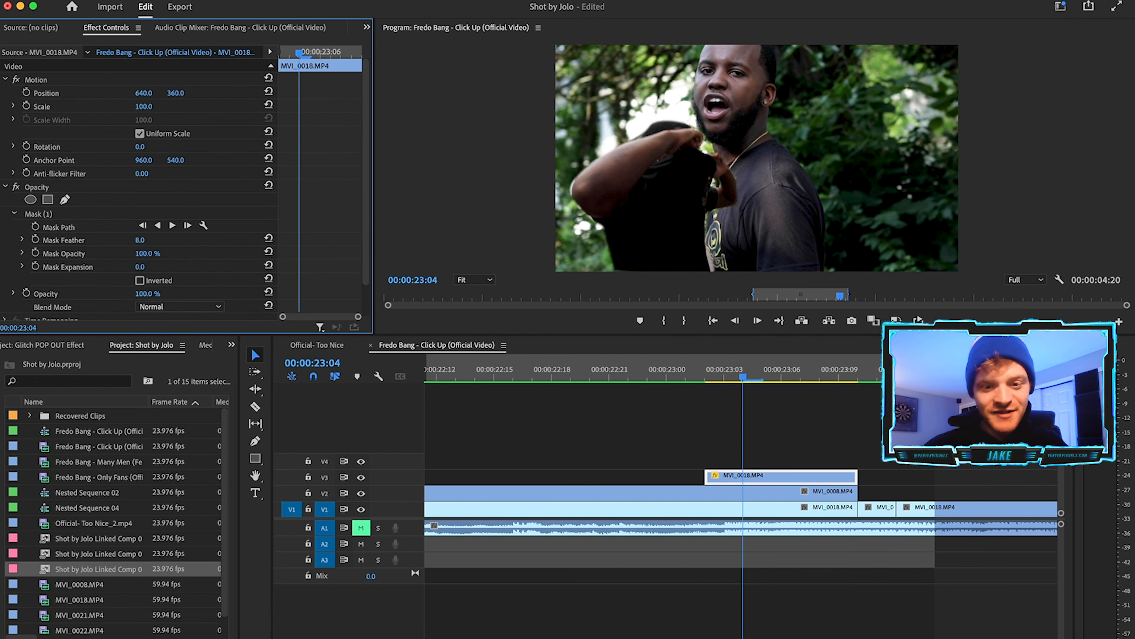
left_click_drag(140, 239, 153, 240)
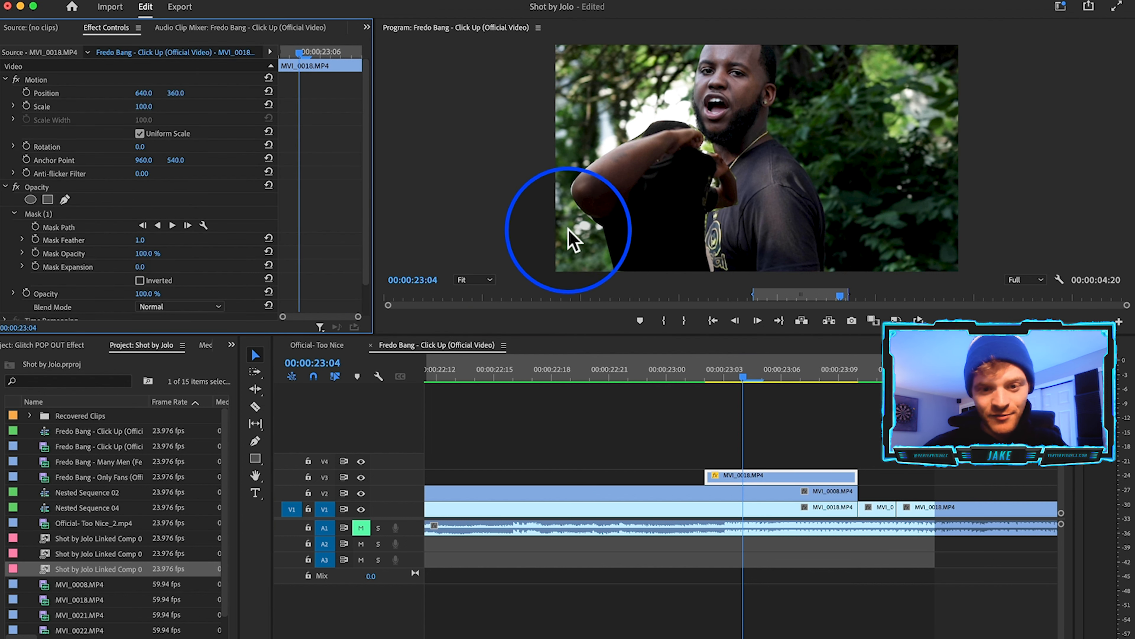
left_click_drag(691, 414, 784, 421)
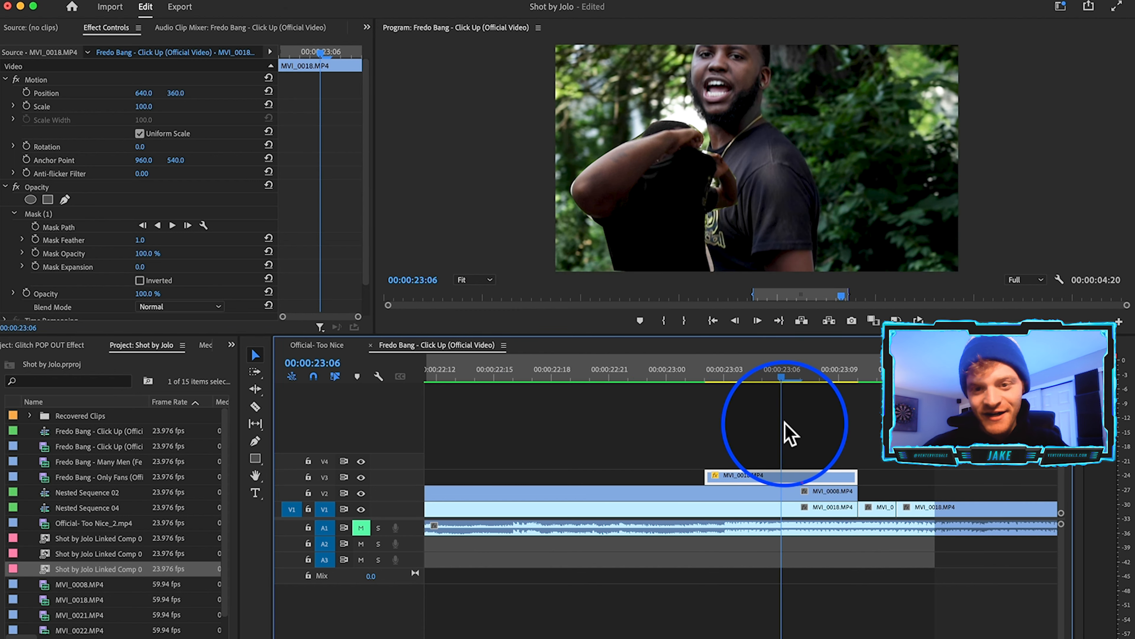
- Nest the masked V3 clip as Nested Sequence 06
right_click(800, 483)
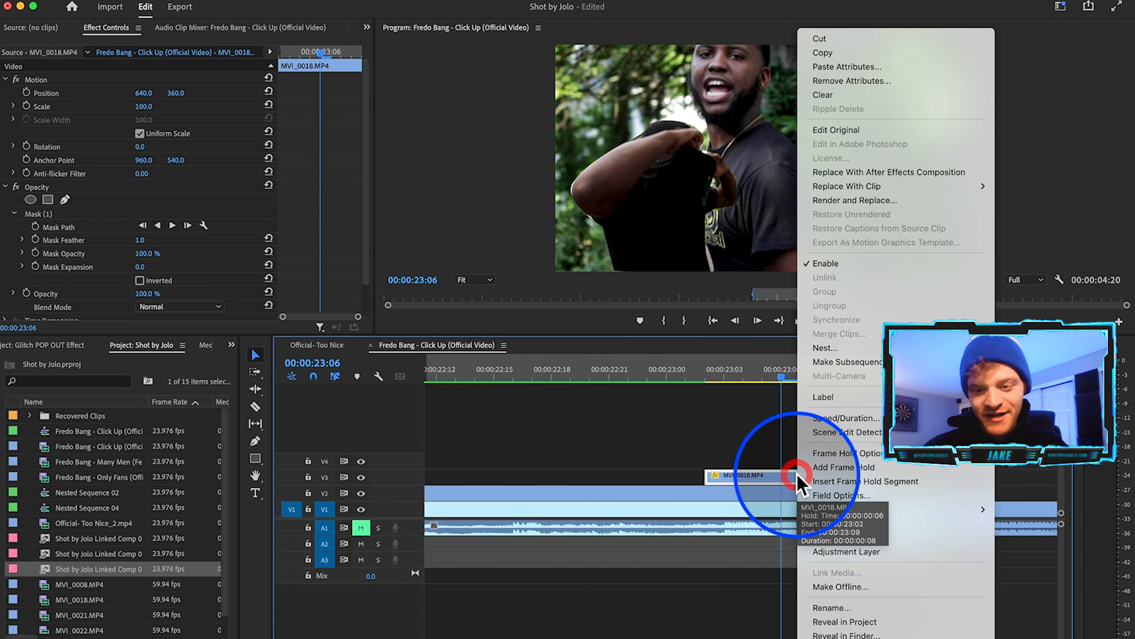
left_click(844, 348)
left_click(594, 359)
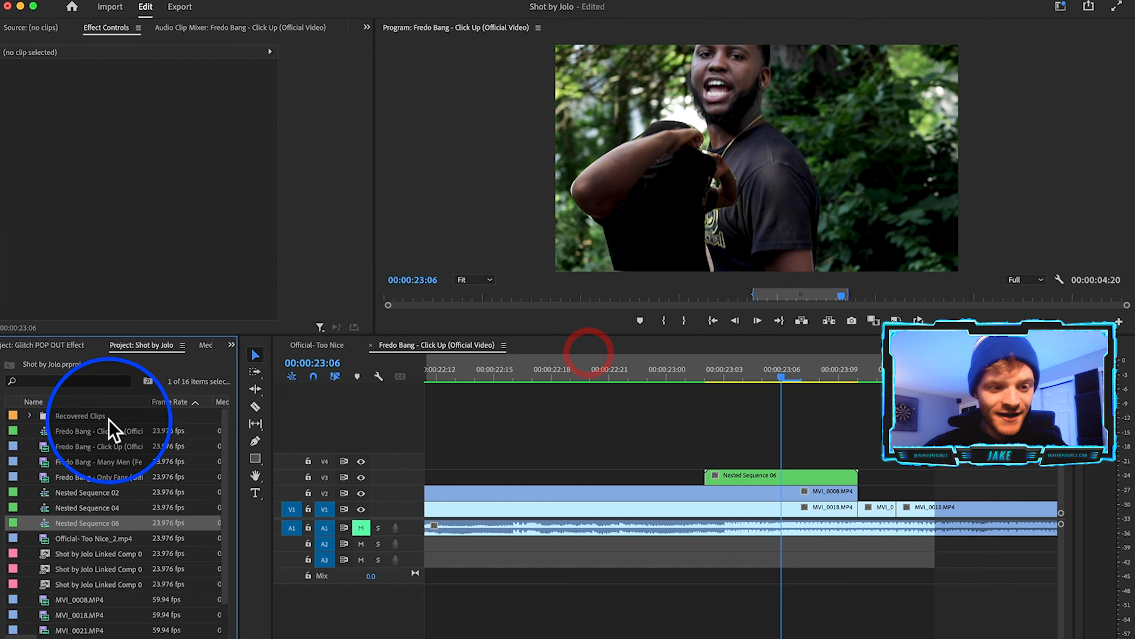
- Apply the Transform effect to the nested cutout sequence on V3 and display the effect's parameters
left_click(231, 344)
left_click(248, 445)
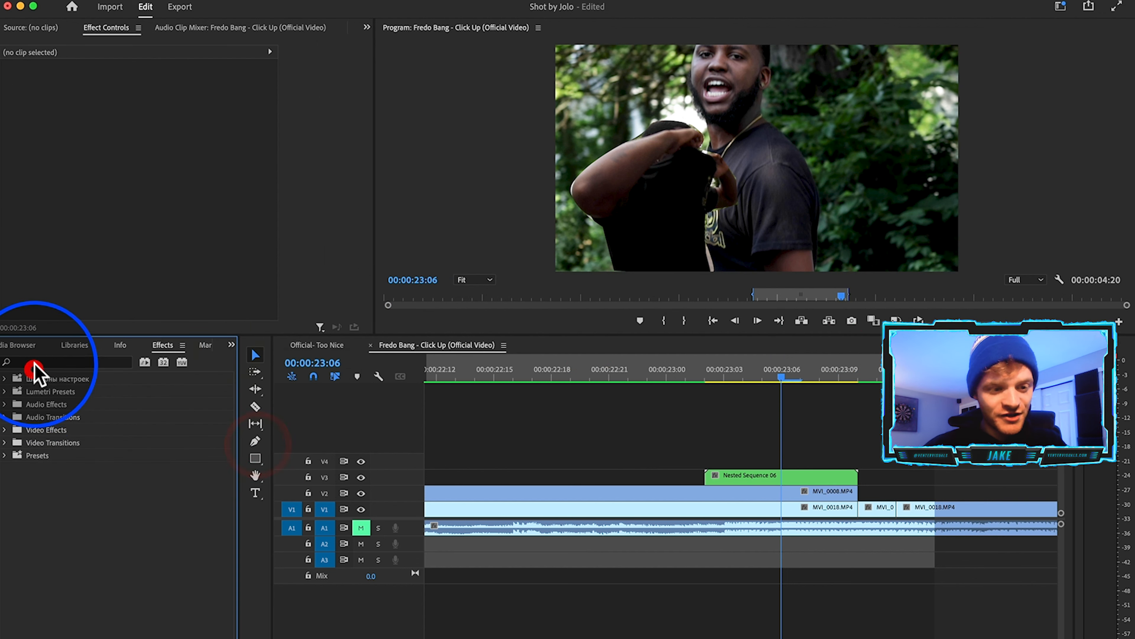
type("transform")
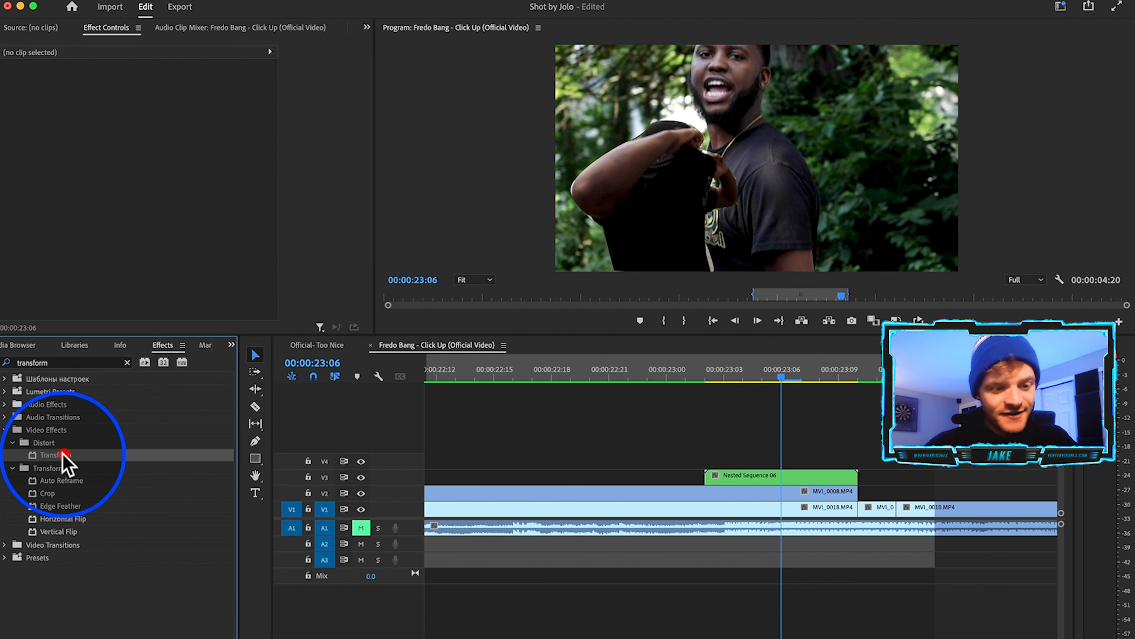
left_click_drag(64, 456, 802, 476)
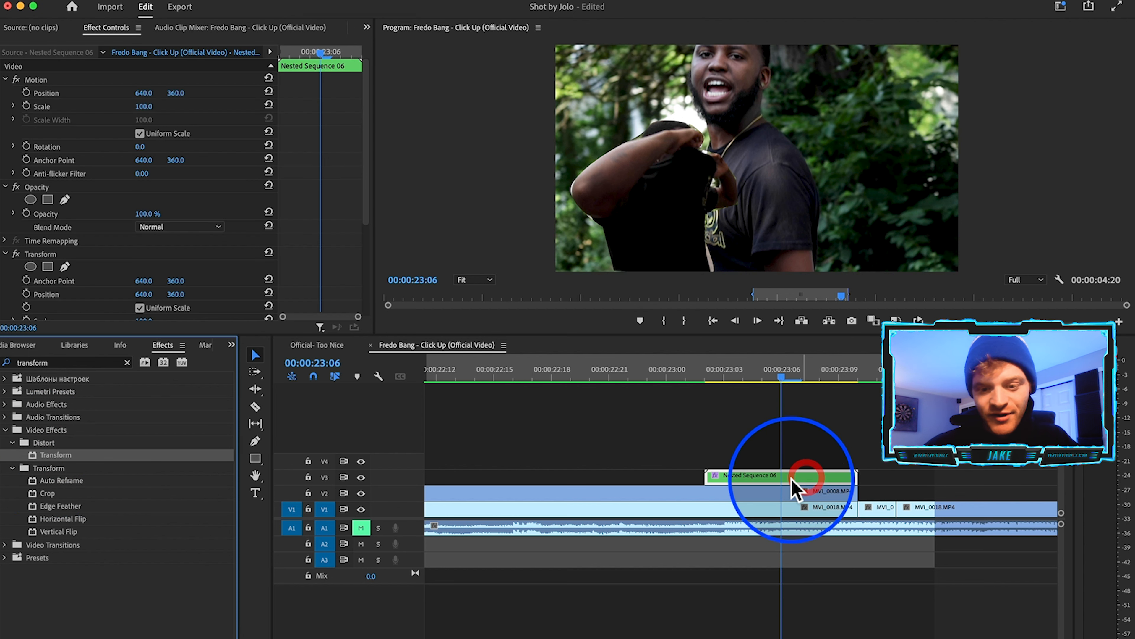
left_click(41, 119)
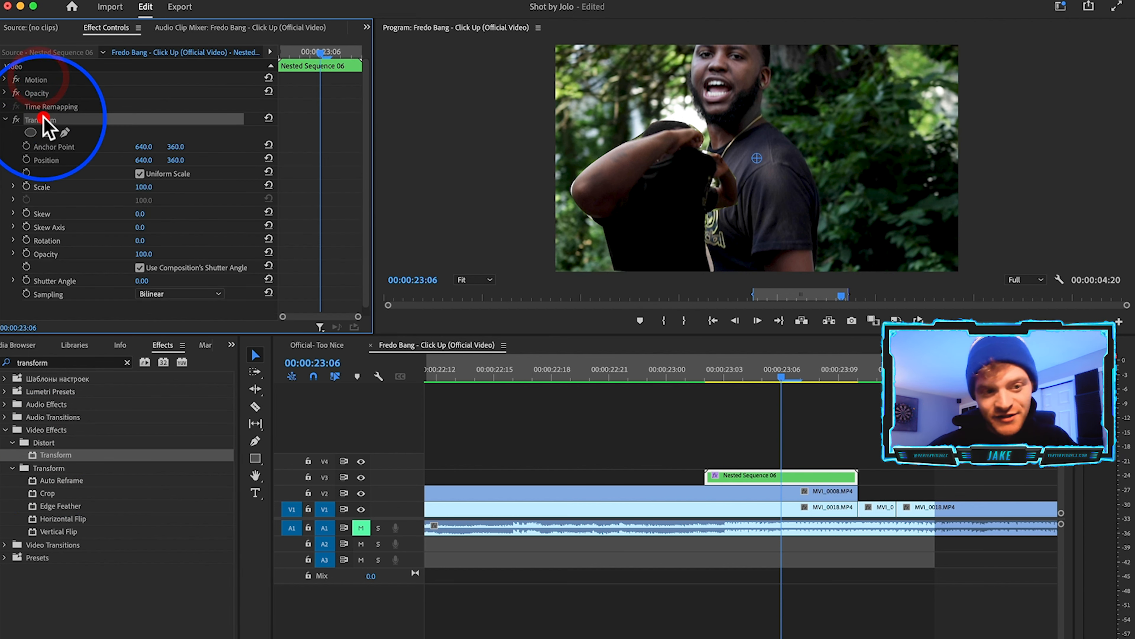
left_click(3, 119)
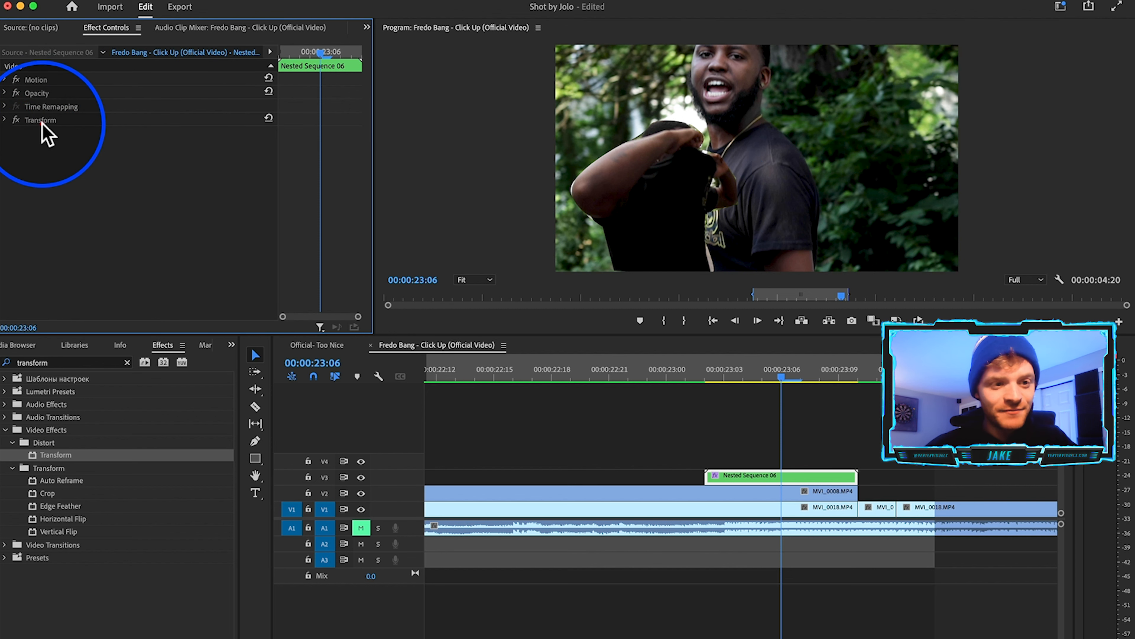
left_click(5, 119)
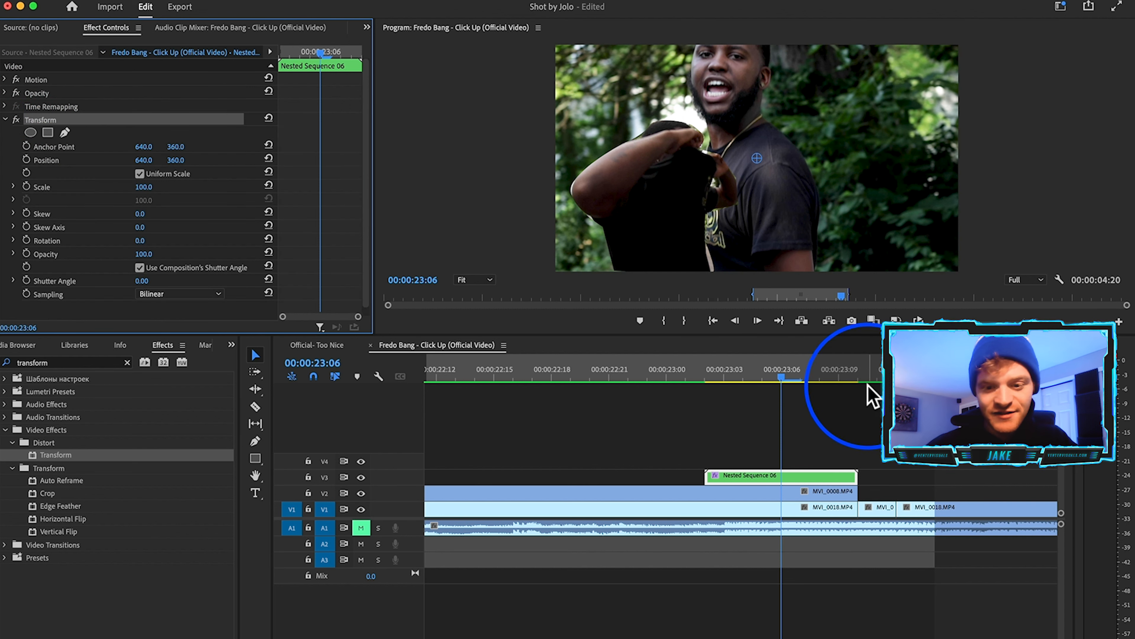
- Add Transform Position and Scale keyframes to the nested cutout at their current values and move both to the clip's end
left_click(743, 376)
left_click_drag(743, 375, 799, 377)
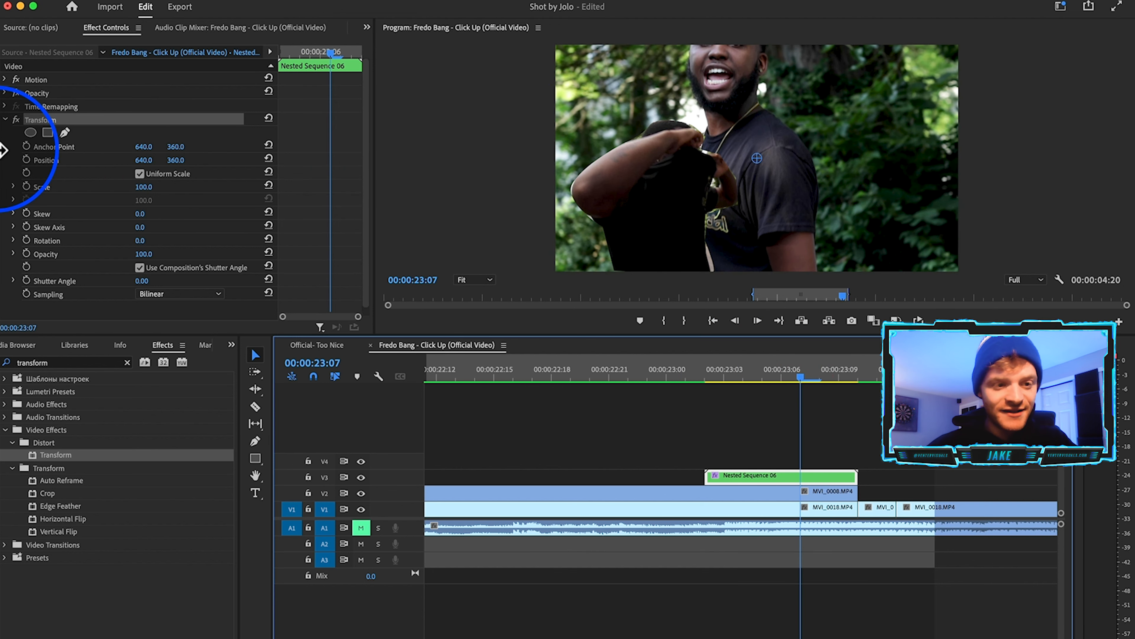
left_click(26, 159)
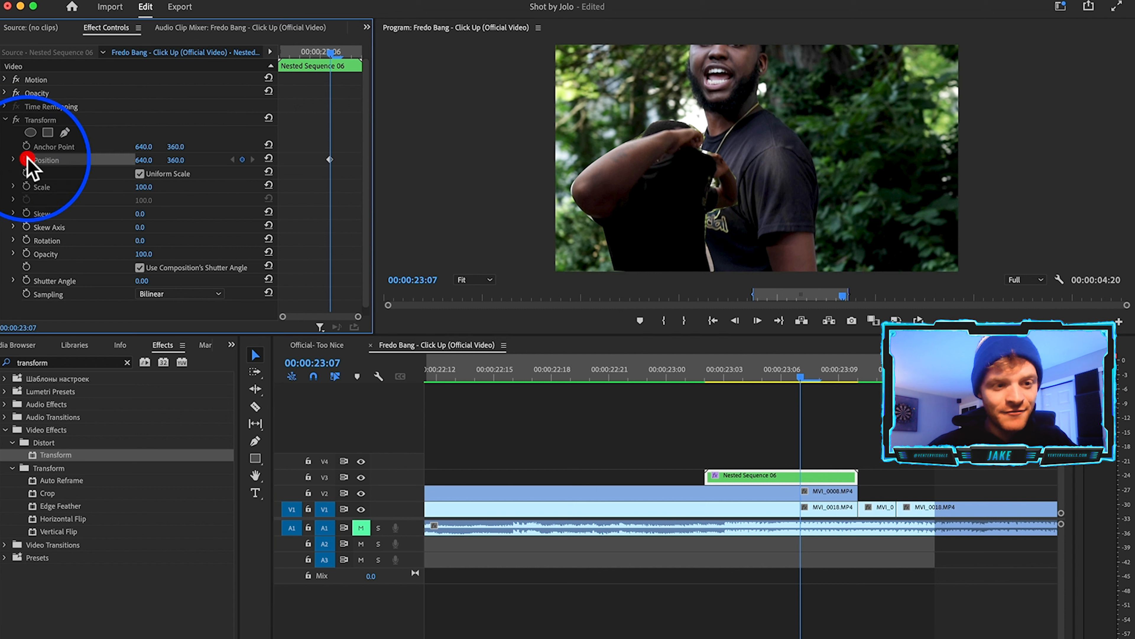
left_click(26, 187)
left_click(304, 223)
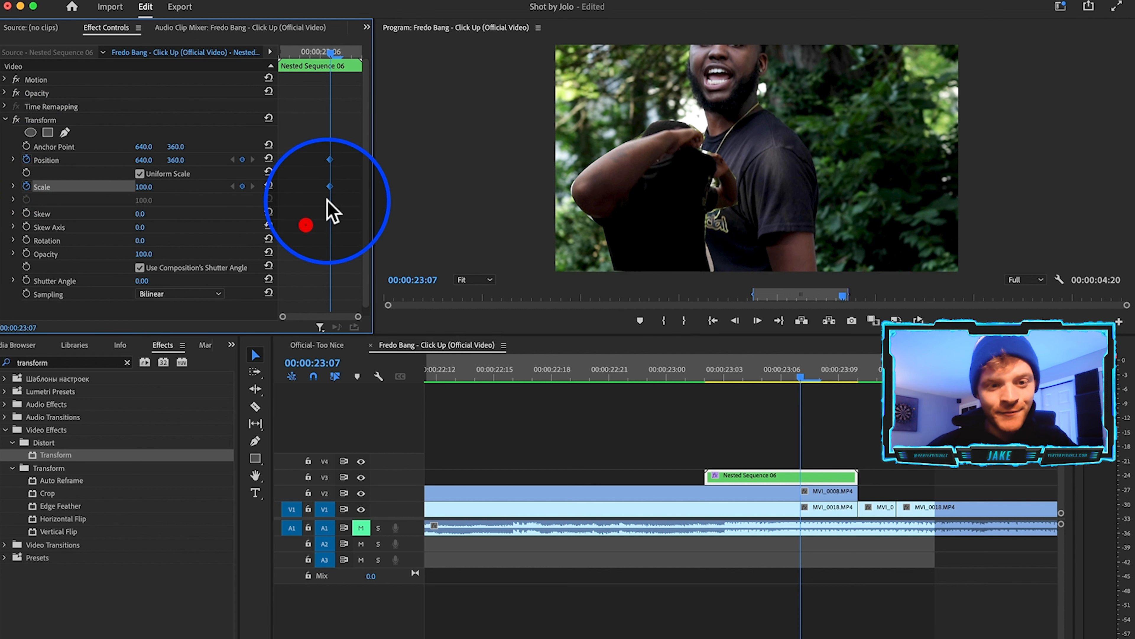
left_click(407, 187)
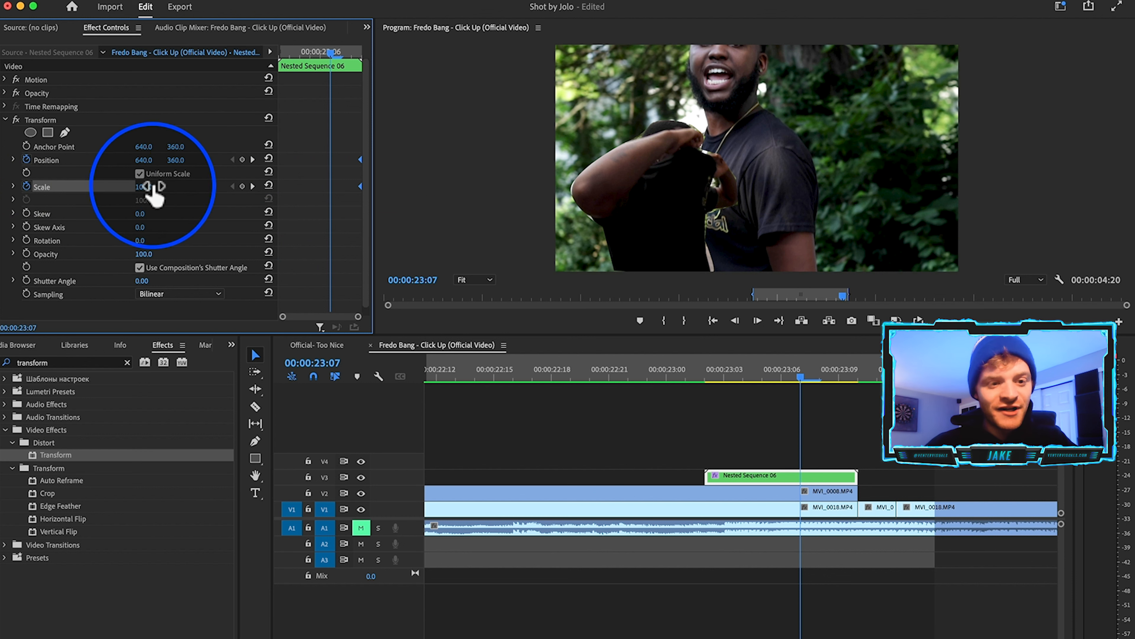
- Set Transform Scale to 69 and vertical Position to 1031, and move both new keyframes to the clip's start
left_click_drag(152, 190, 183, 157)
left_click(330, 159)
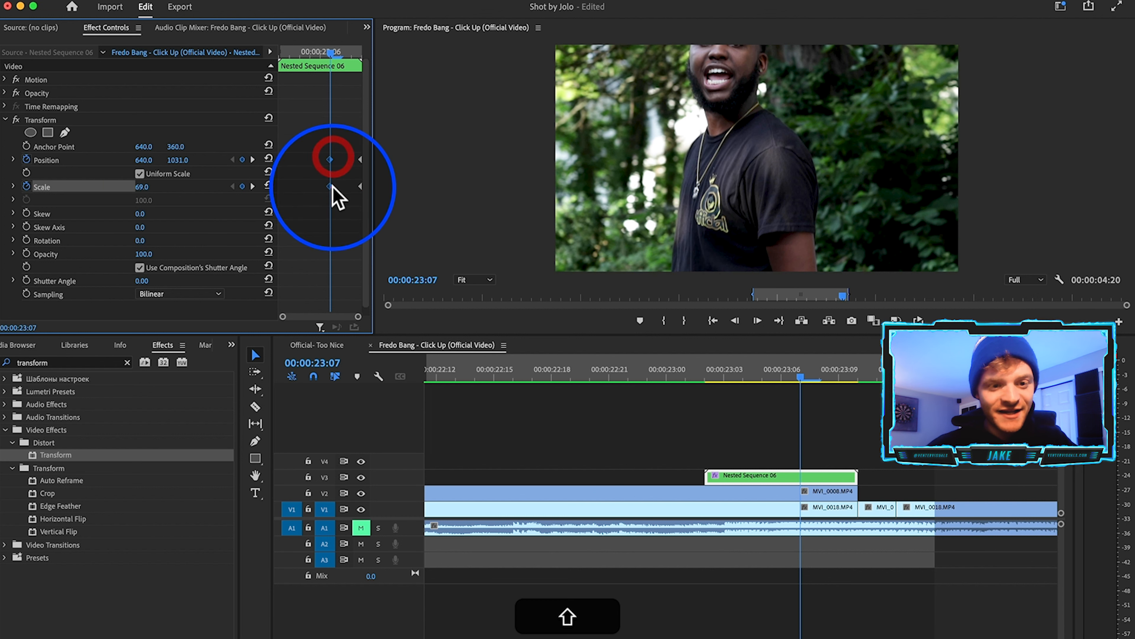
left_click(330, 186, "shift")
left_click(249, 160)
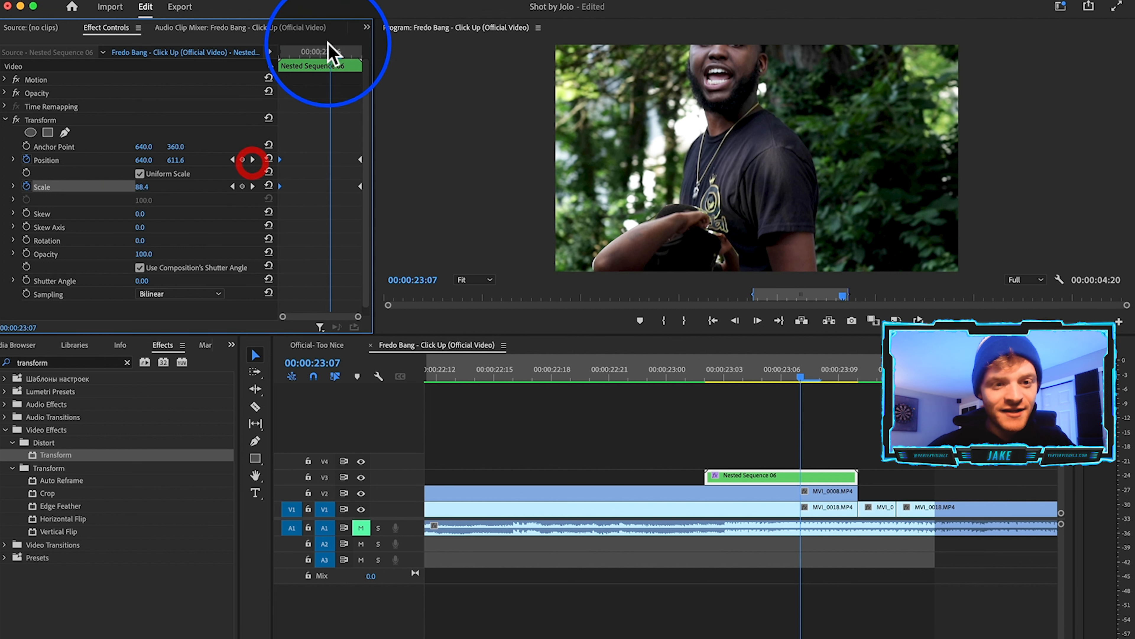
- Set the Transform Shutter Angle to 260 and scrub through the pop-in to check its motion blur
left_click_drag(330, 46, 351, 76)
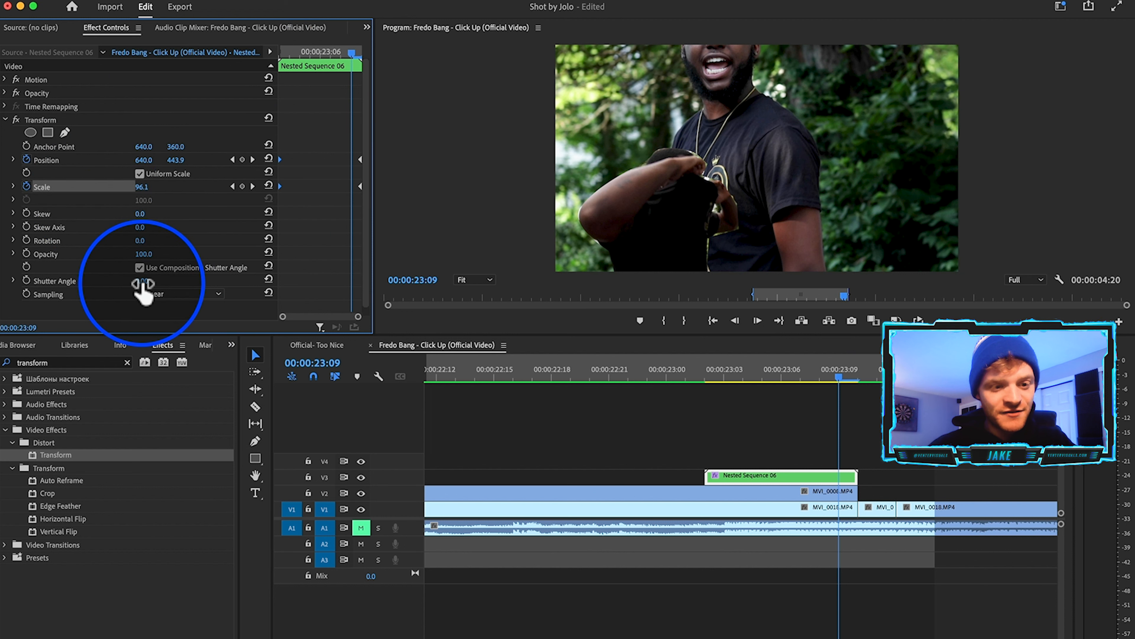
left_click_drag(142, 280, 154, 280)
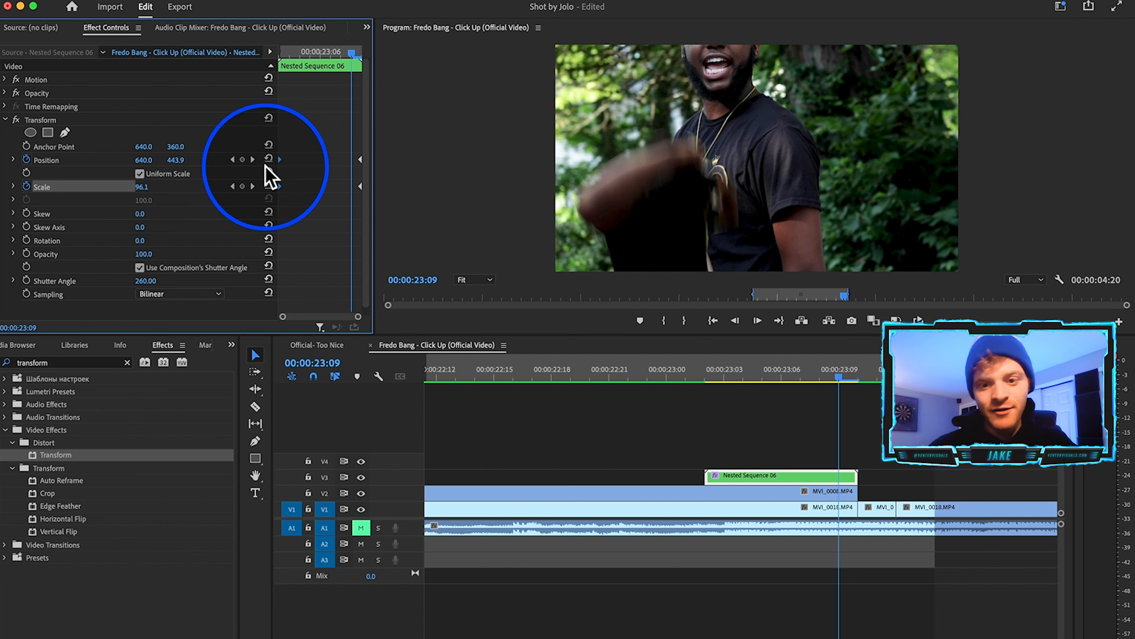
left_click_drag(352, 52, 338, 55)
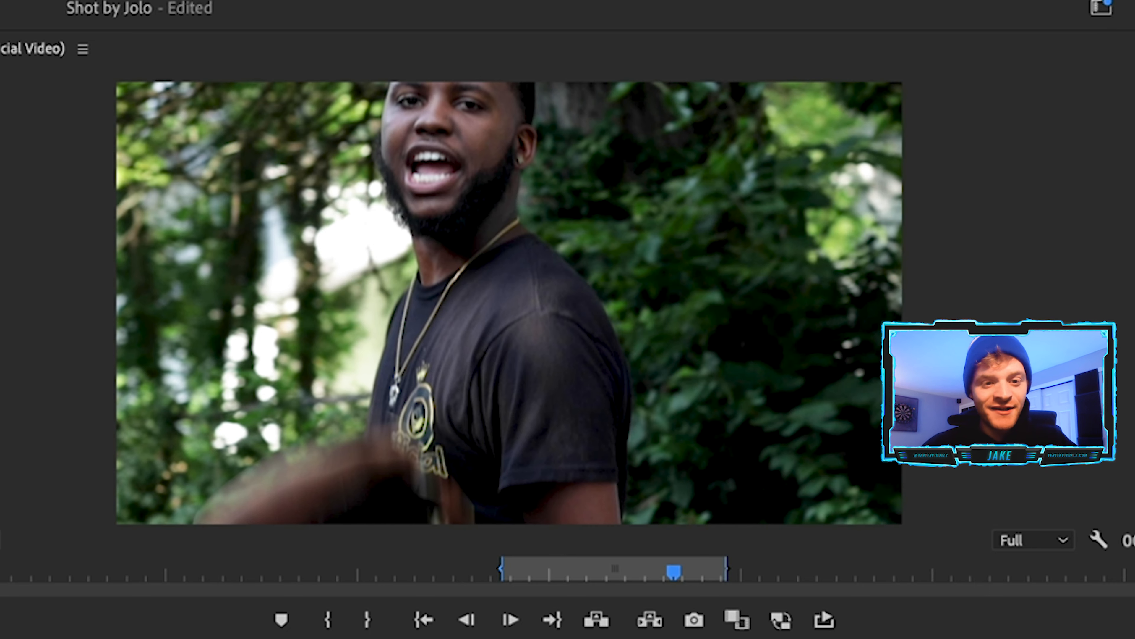
- Move the ending Position and Scale keyframes slightly earlier and apply Ease In temporal interpolation to them
left_click(360, 160)
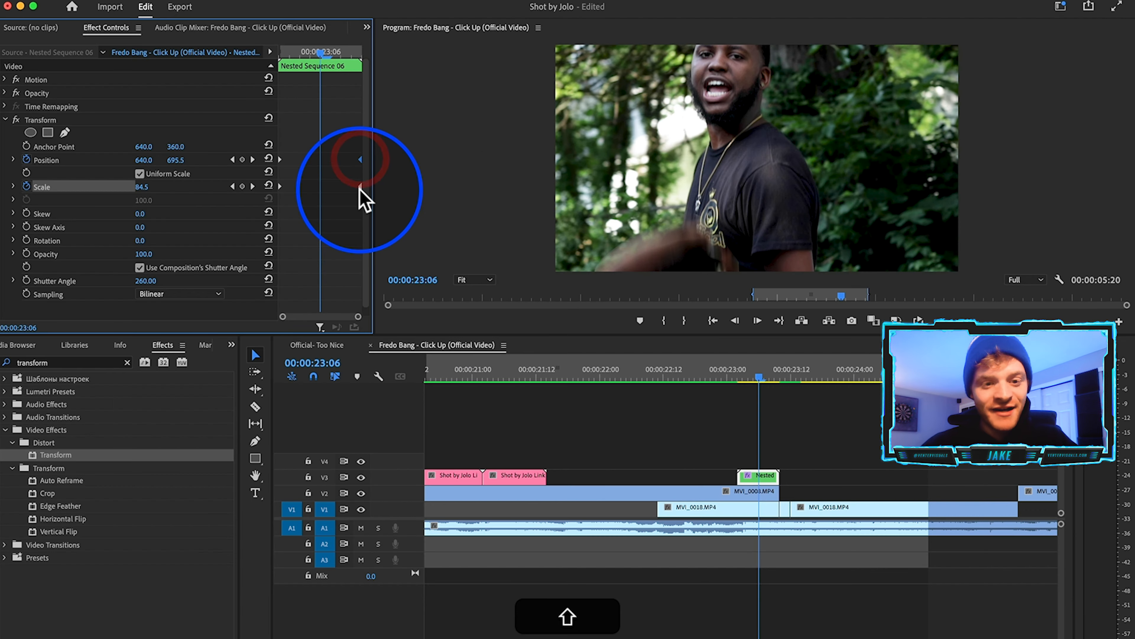
left_click_drag(360, 186, 342, 187)
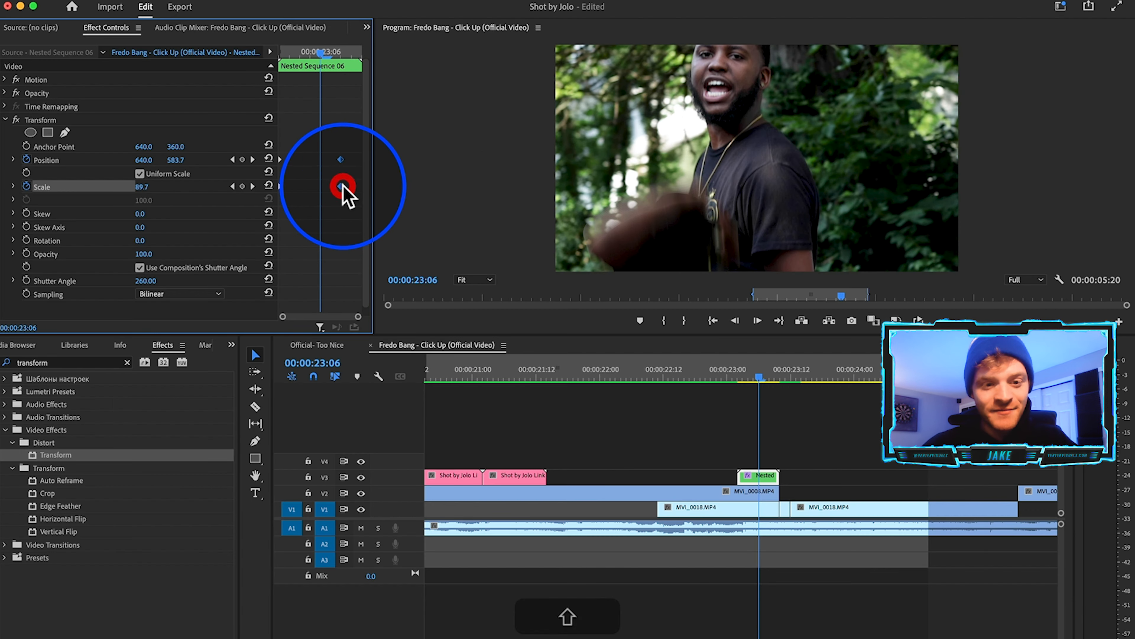
left_click_drag(330, 48, 346, 44)
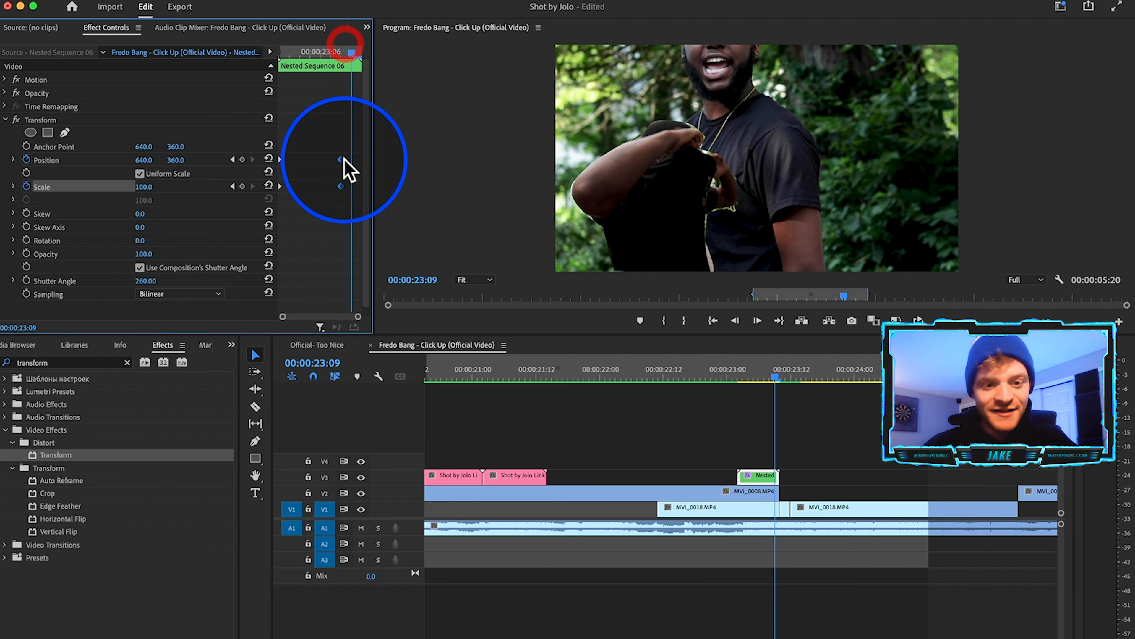
right_click(343, 161)
mouse_move(396, 285)
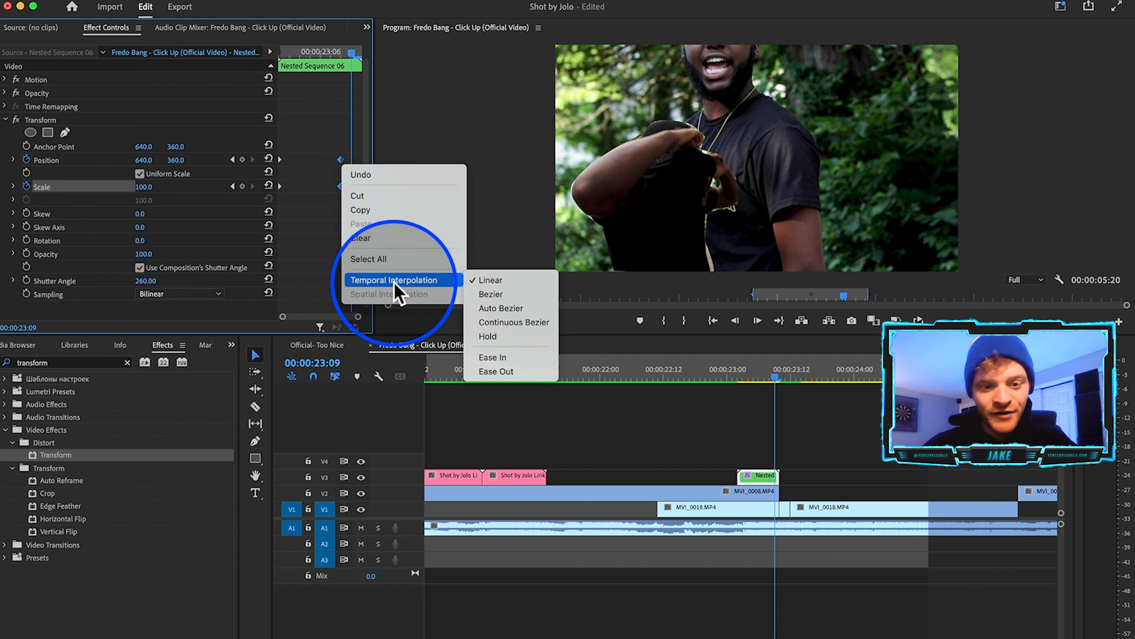
left_click(520, 352)
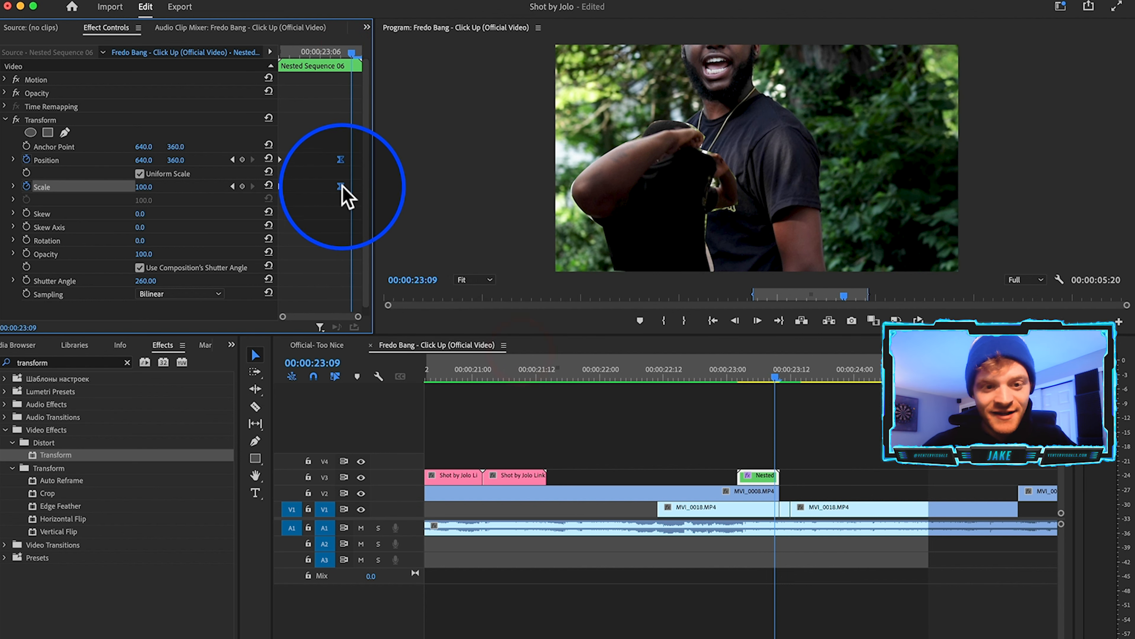
- Move the eased Position and Scale keyframes back to the clip's end, scrub to the cut and deselect the clip
left_click_drag(342, 186, 391, 186)
left_click_drag(358, 51, 379, 63)
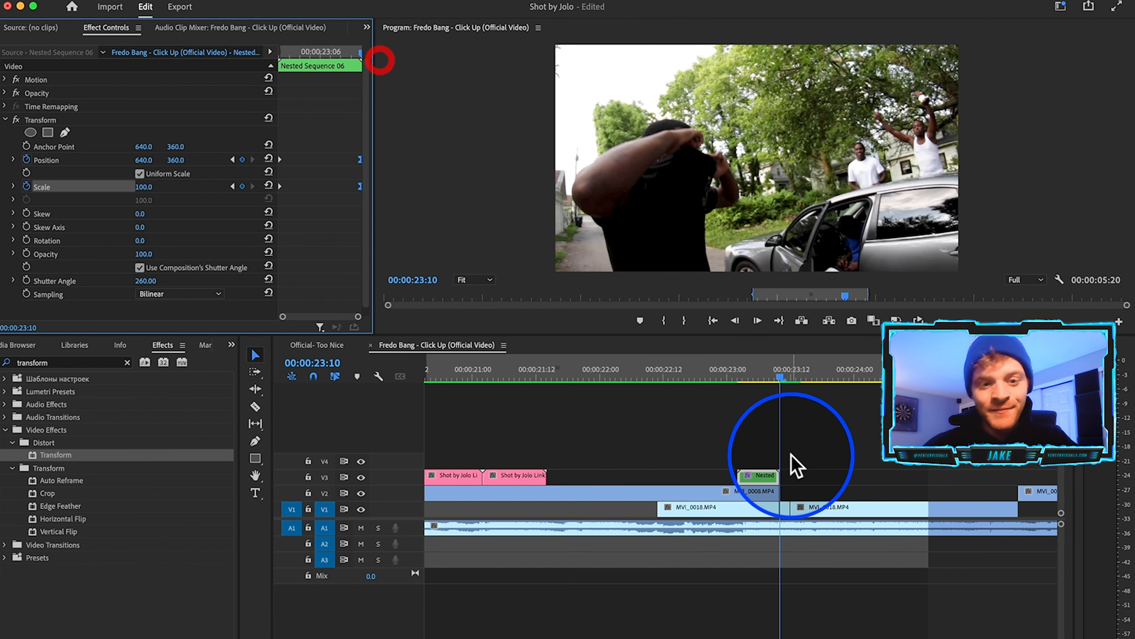
left_click(895, 465)
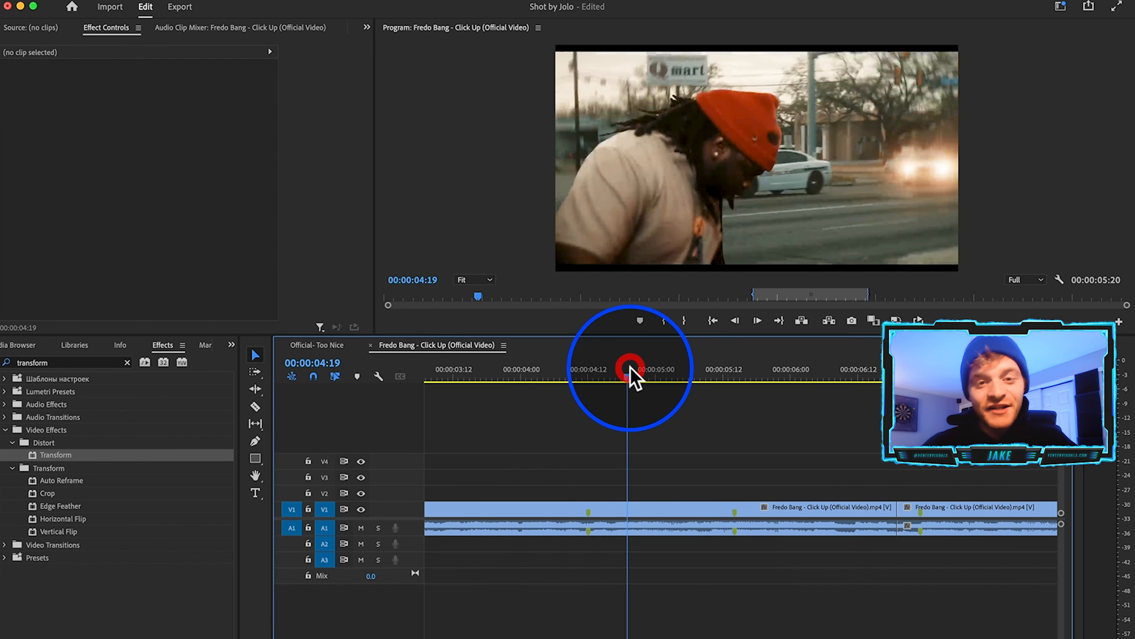
- Scrub through the white car shots in the reference music video to examine the transition through the car's window
left_click_drag(626, 374, 774, 424)
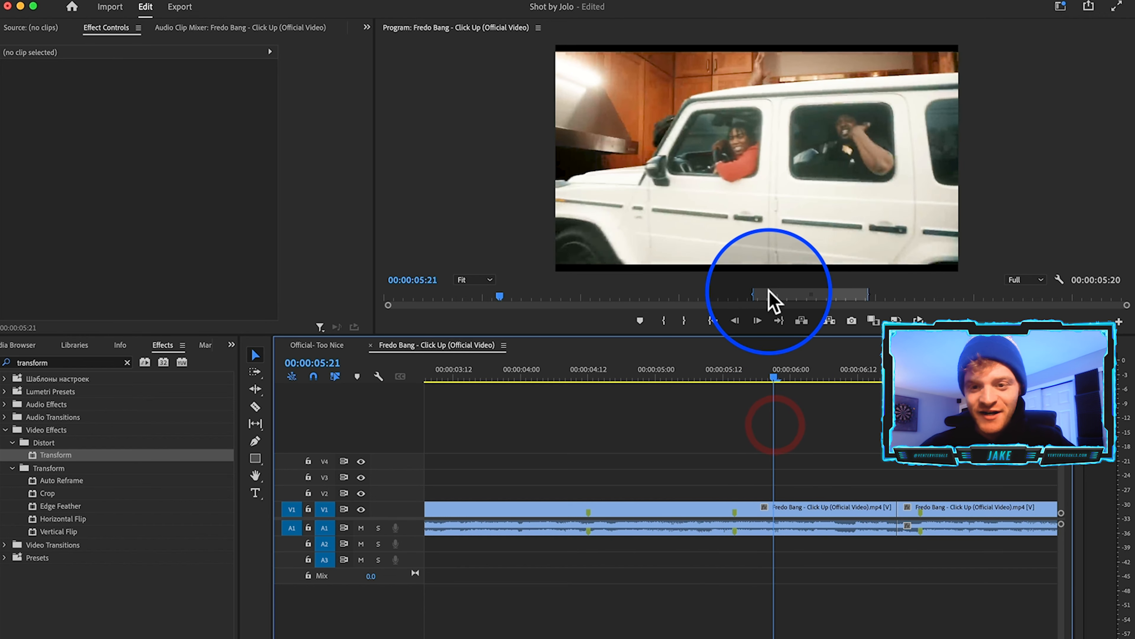
left_click_drag(784, 376, 774, 376)
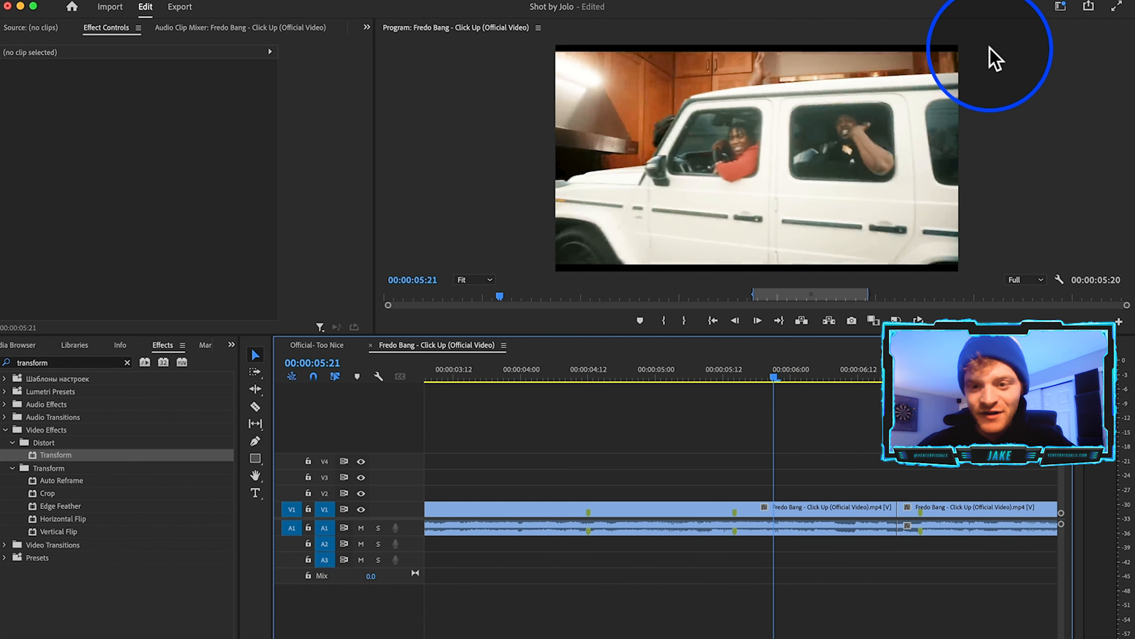
left_click(763, 376)
left_click_drag(763, 375, 735, 377)
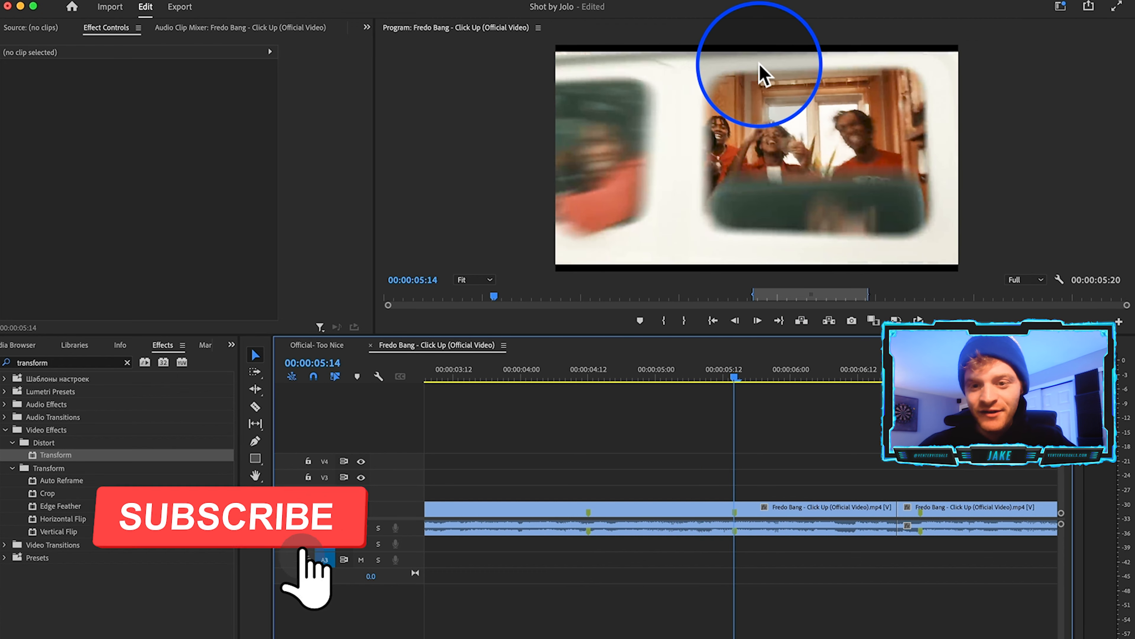
left_click(791, 377)
left_click_drag(790, 375, 808, 376)
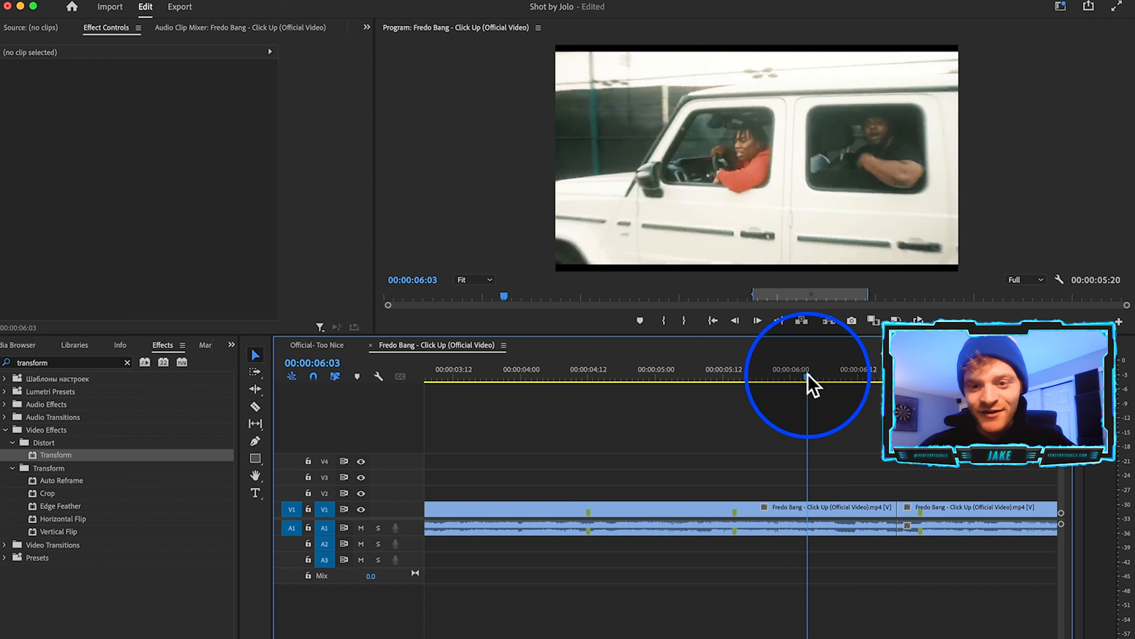
left_click(609, 446)
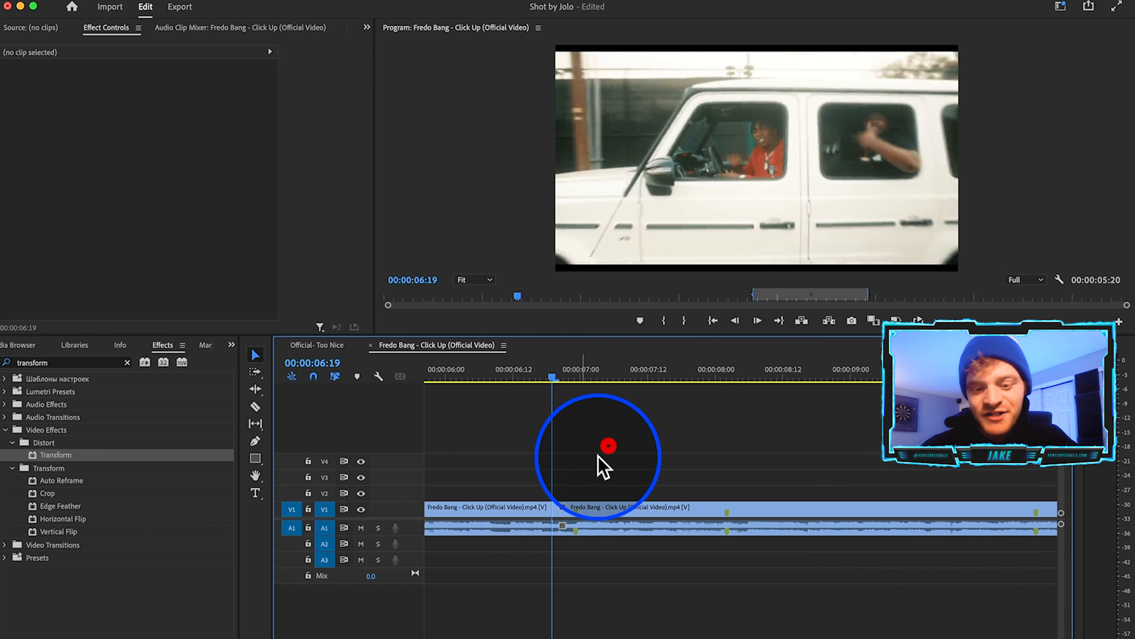
- Place the playhead at the start of the separate white car clip, at 00:00:36:21, with the clip selected
scroll(592, 474, "down", 5)
scroll(590, 476, "right", 10)
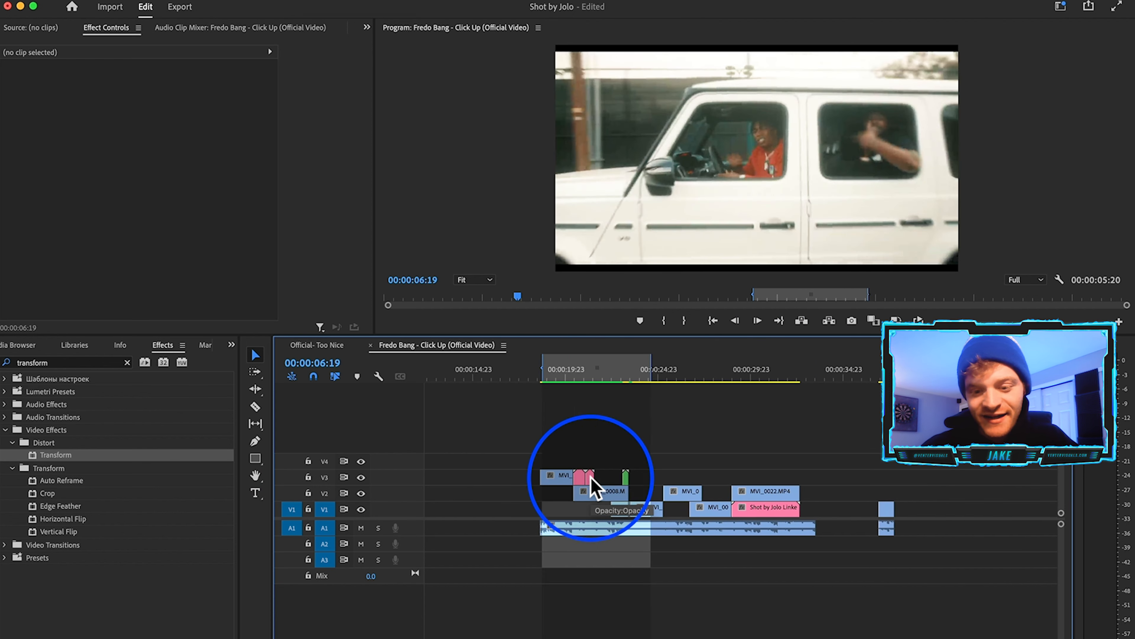
left_click(807, 380)
scroll(817, 474, "up", 5)
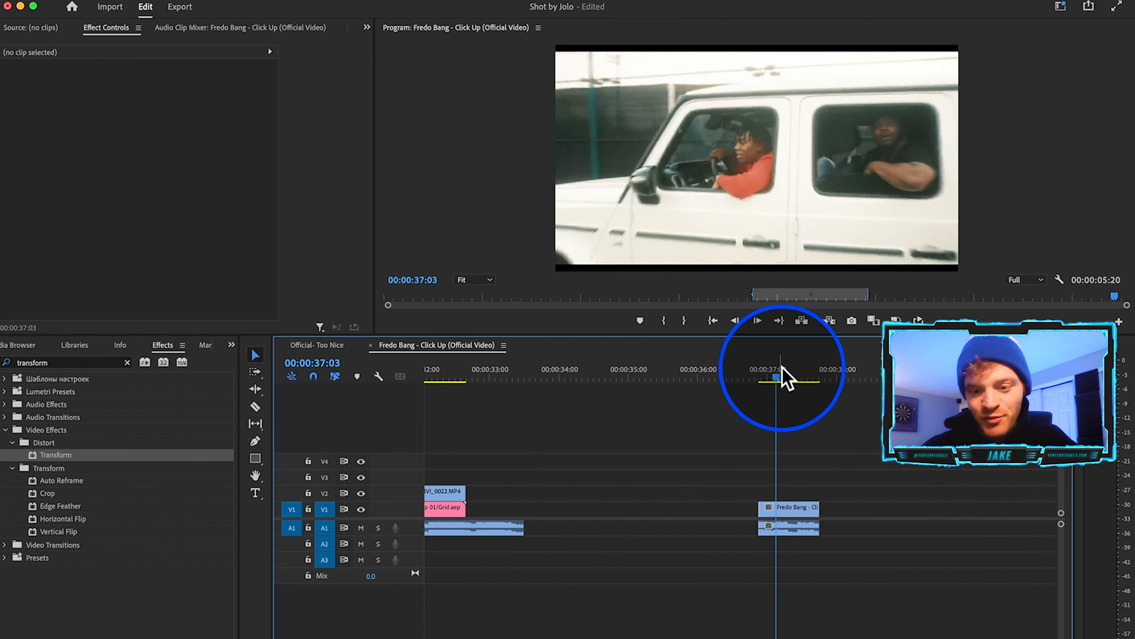
mouse_move(783, 376)
left_mouse_down()
mouse_move(806, 376)
mouse_move(765, 380)
left_mouse_up()
left_click(797, 526)
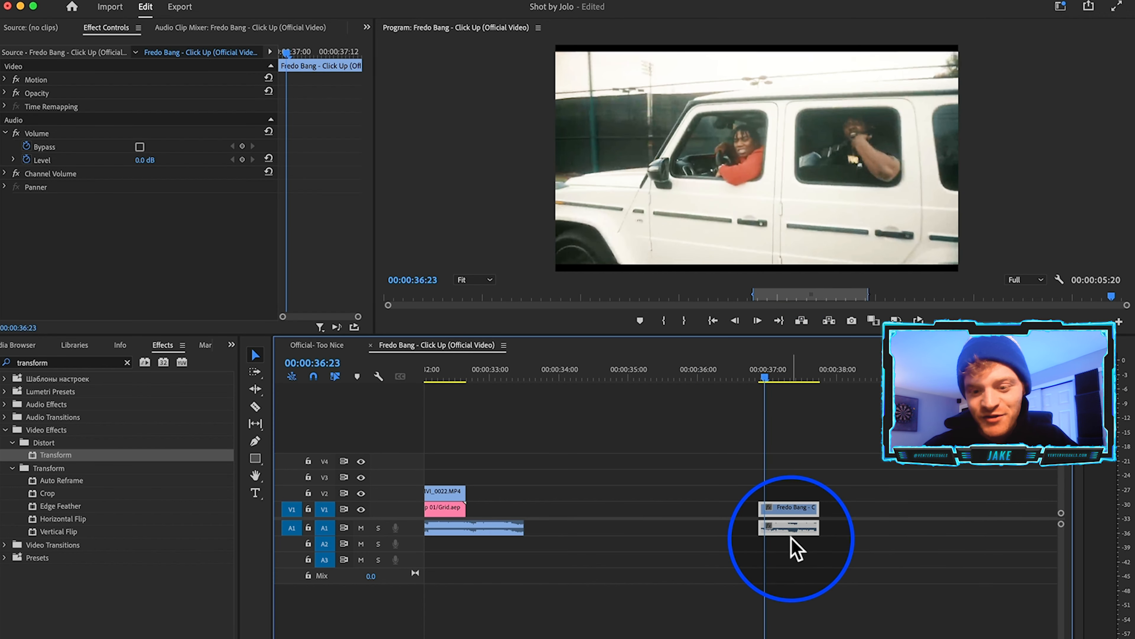
scroll(792, 528, "up", 5)
scroll(792, 528, "right", 3)
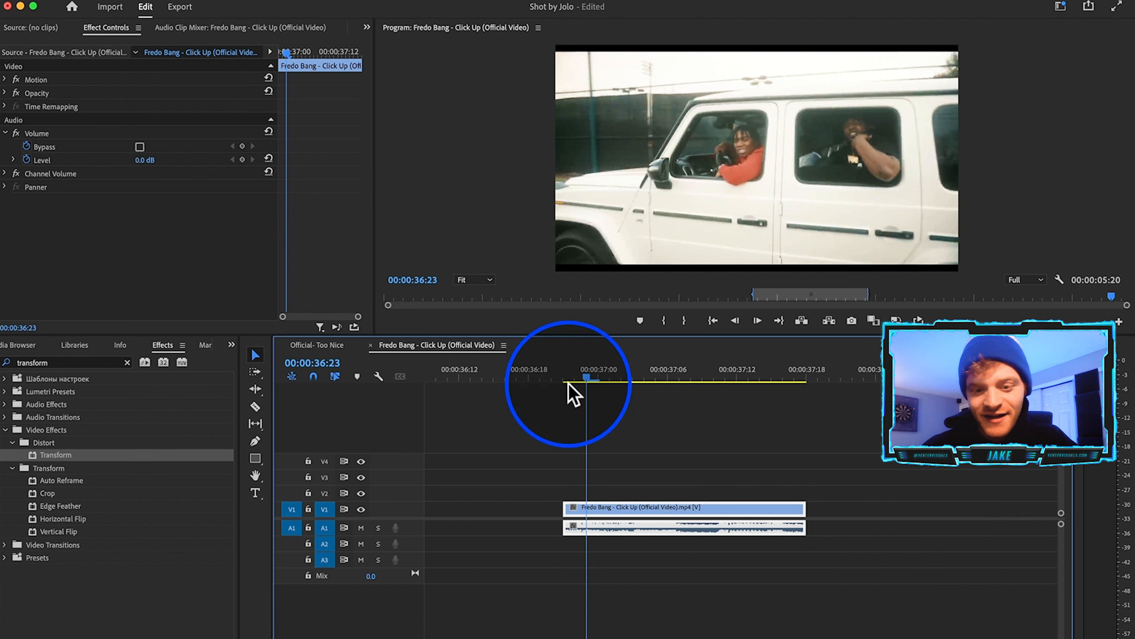
left_click_drag(600, 371, 564, 377)
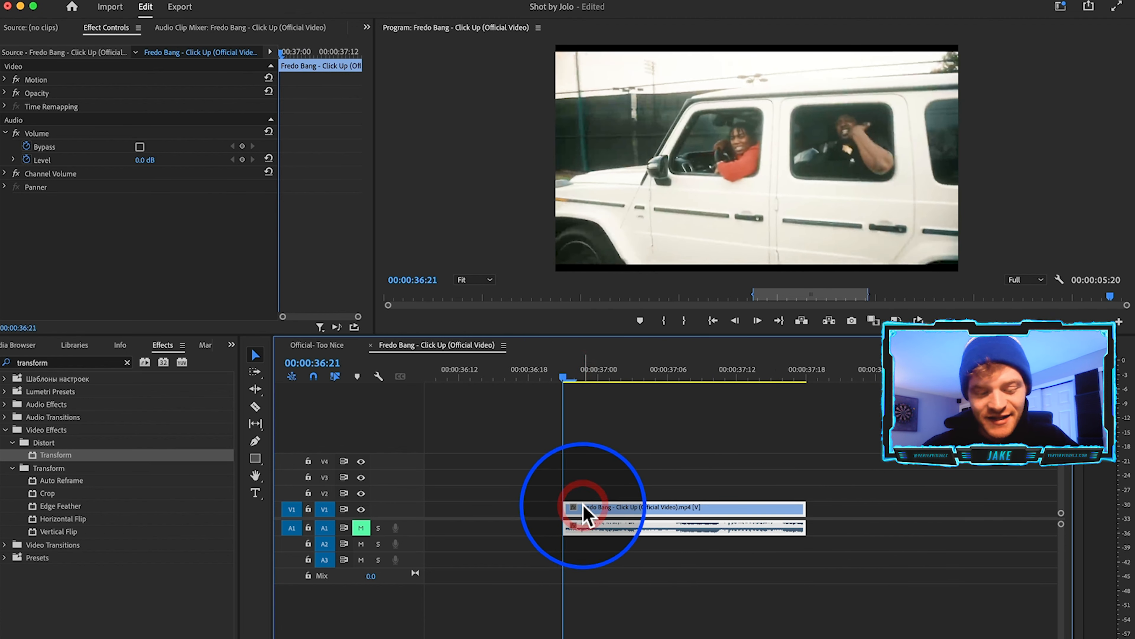
- Duplicate the car clip's video onto V2 and add a frame hold to the copy
left_click_drag(583, 507, 585, 492)
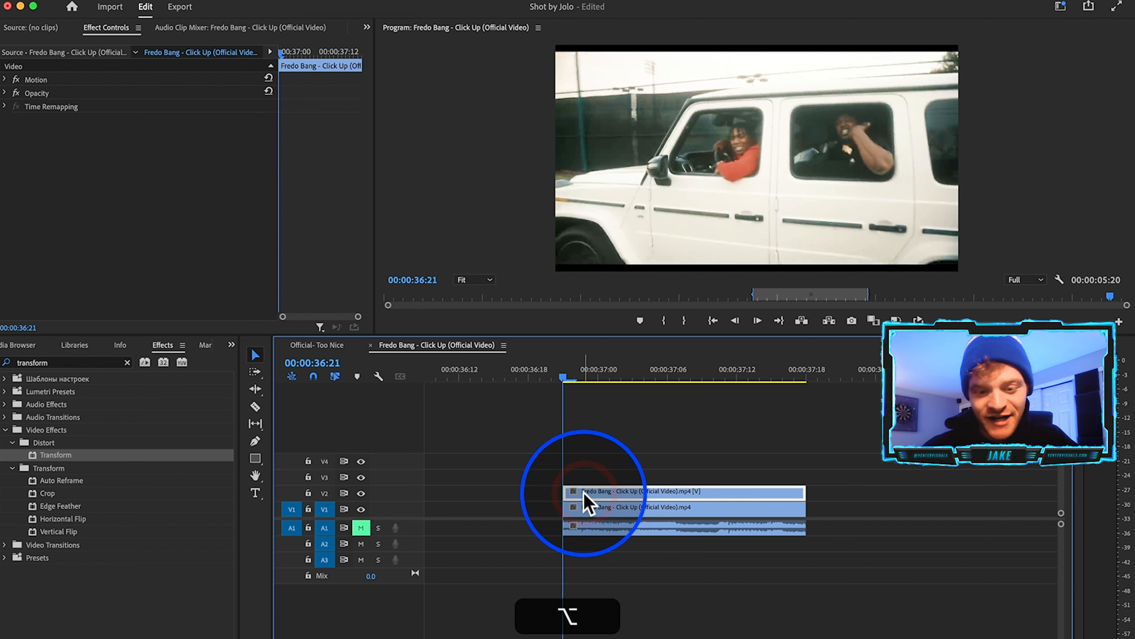
right_click(585, 494)
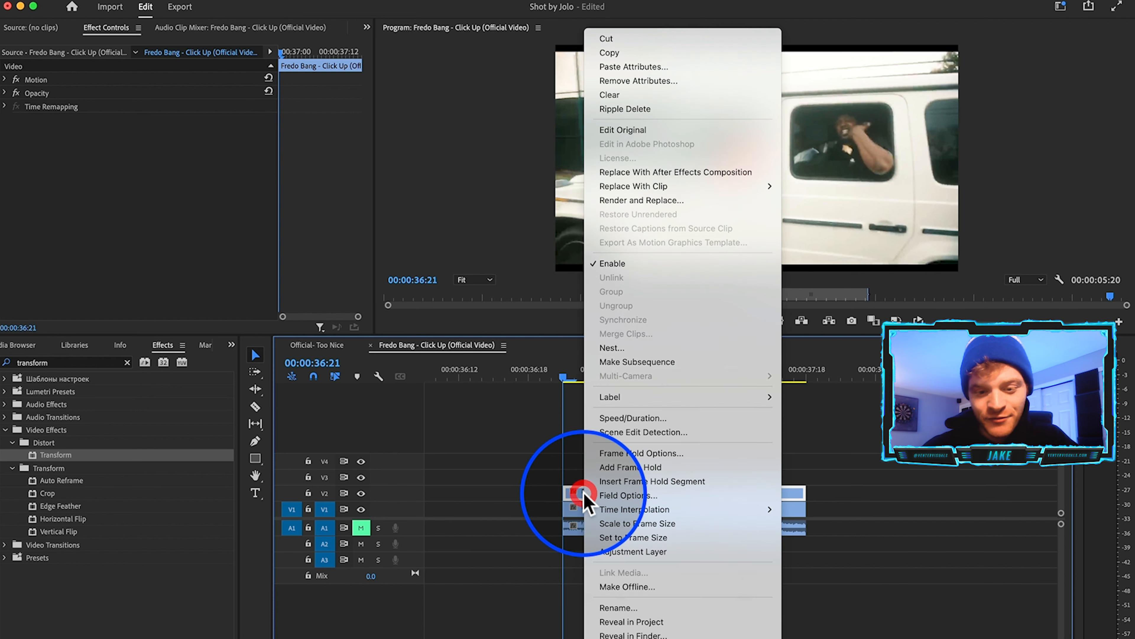
left_click(627, 467)
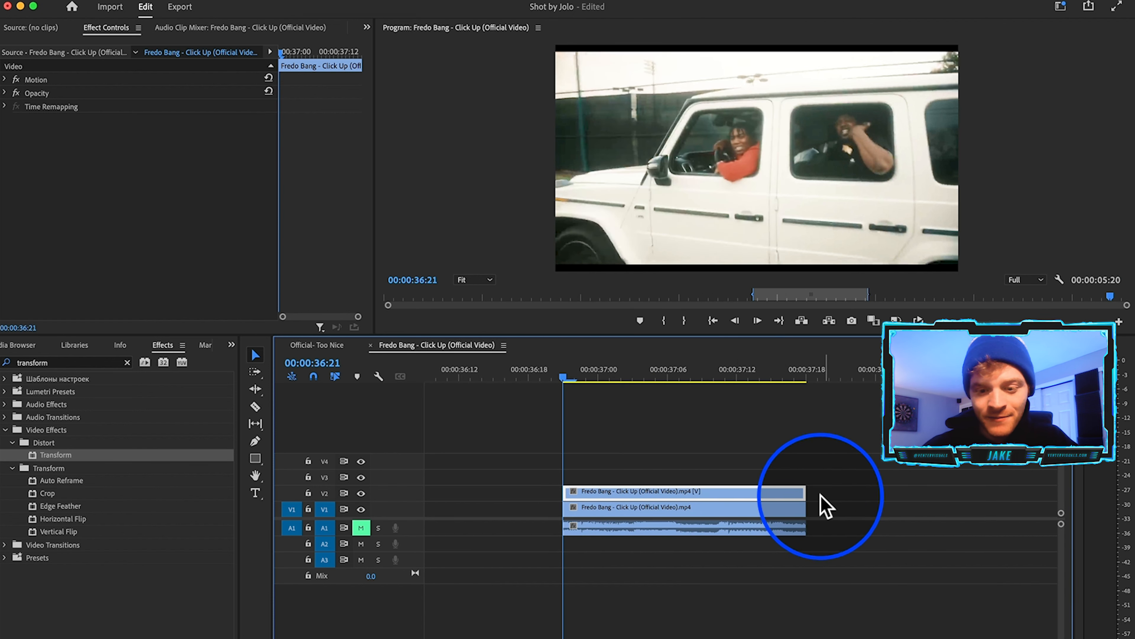
- Trim the frozen V2 copy to about six frames so it ends where the car clip begins at 00:00:36:21
left_click_drag(806, 492, 511, 492)
left_click(550, 375)
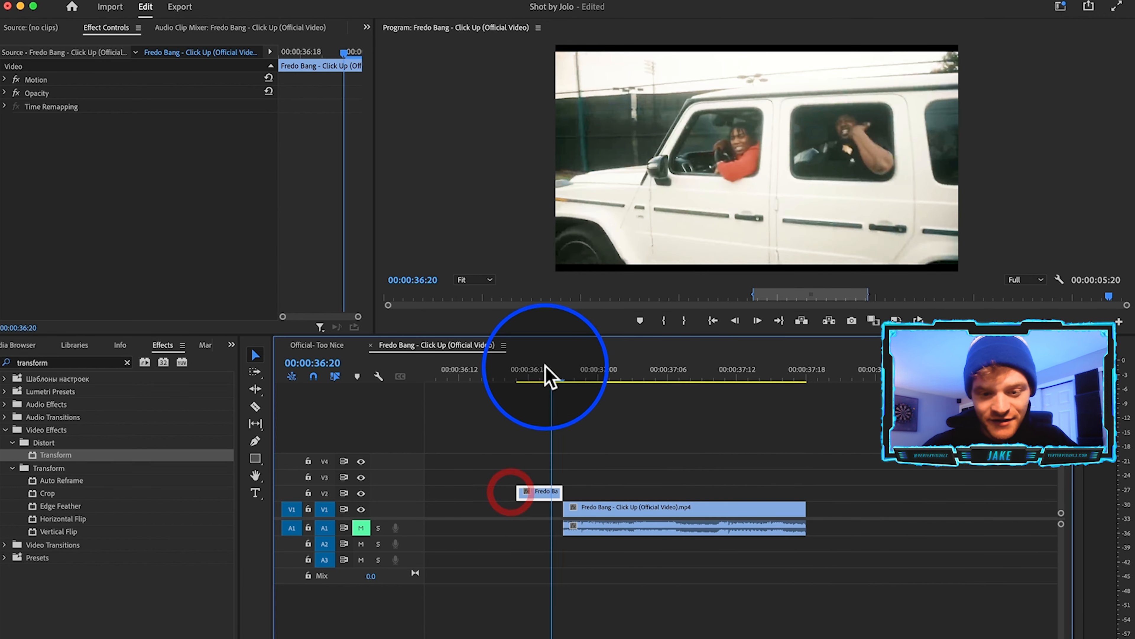
left_click_drag(550, 374, 517, 384)
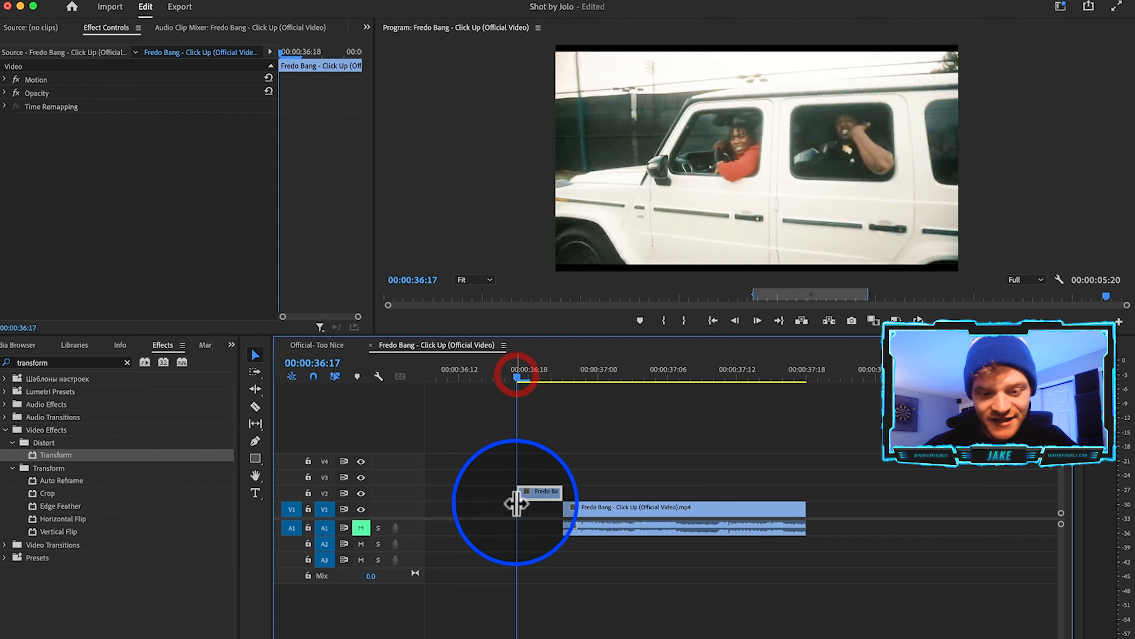
left_click_drag(519, 492, 494, 494)
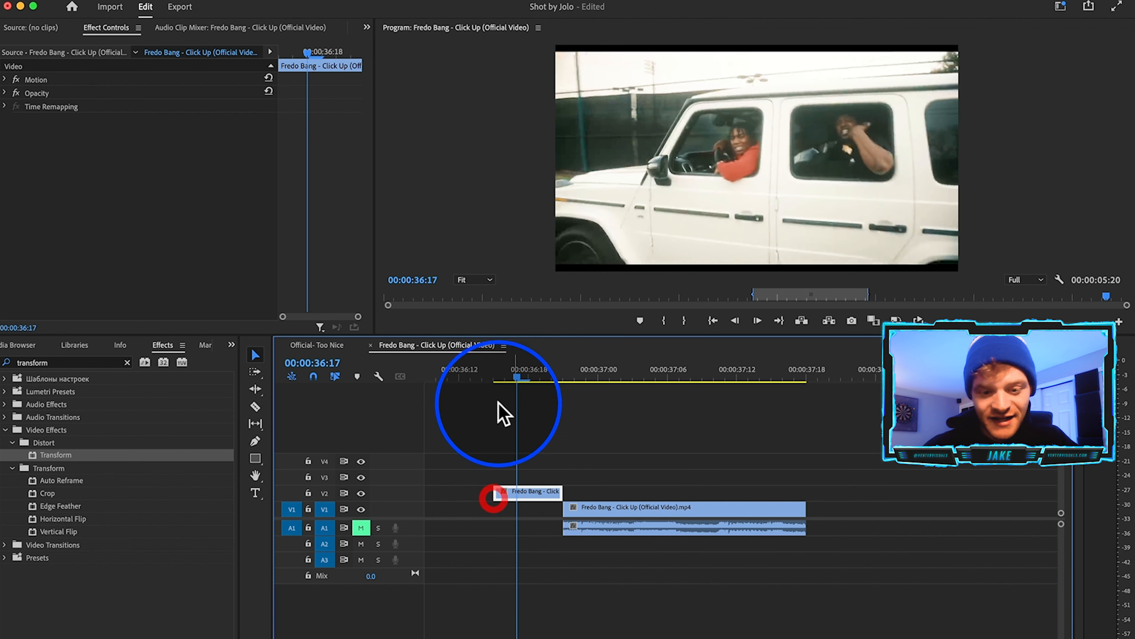
- Mask the frozen clip's opacity with a freeform path along the white car's outline to cut away the background
left_click(506, 375)
left_click(6, 91)
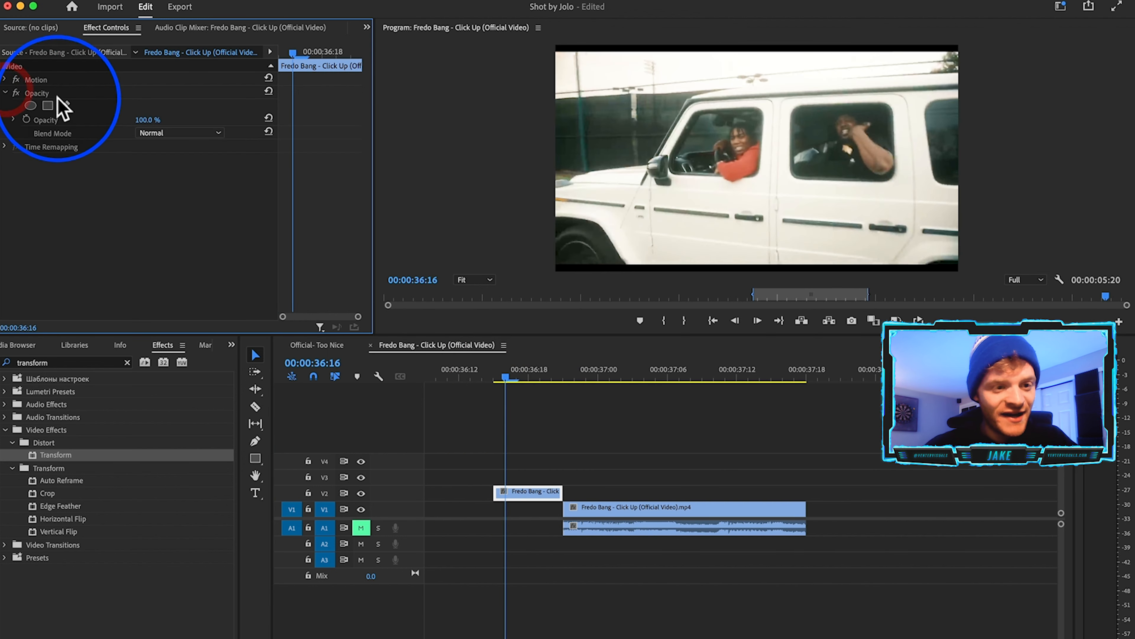
left_click(65, 105)
left_click(549, 182)
left_click(594, 171)
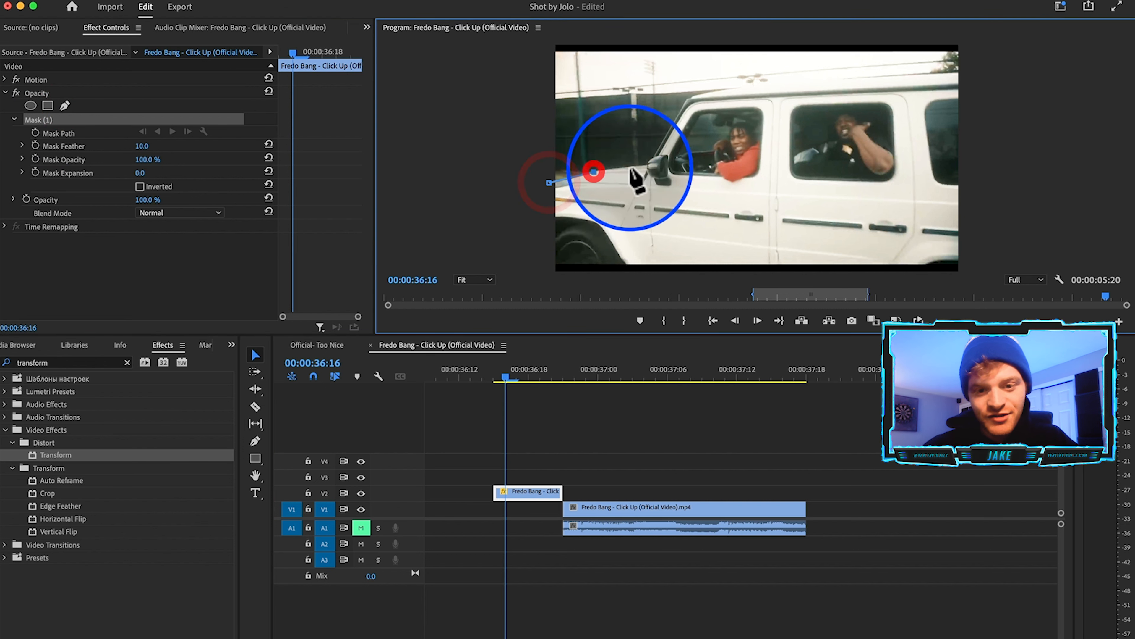
left_click(683, 103)
left_click(724, 85)
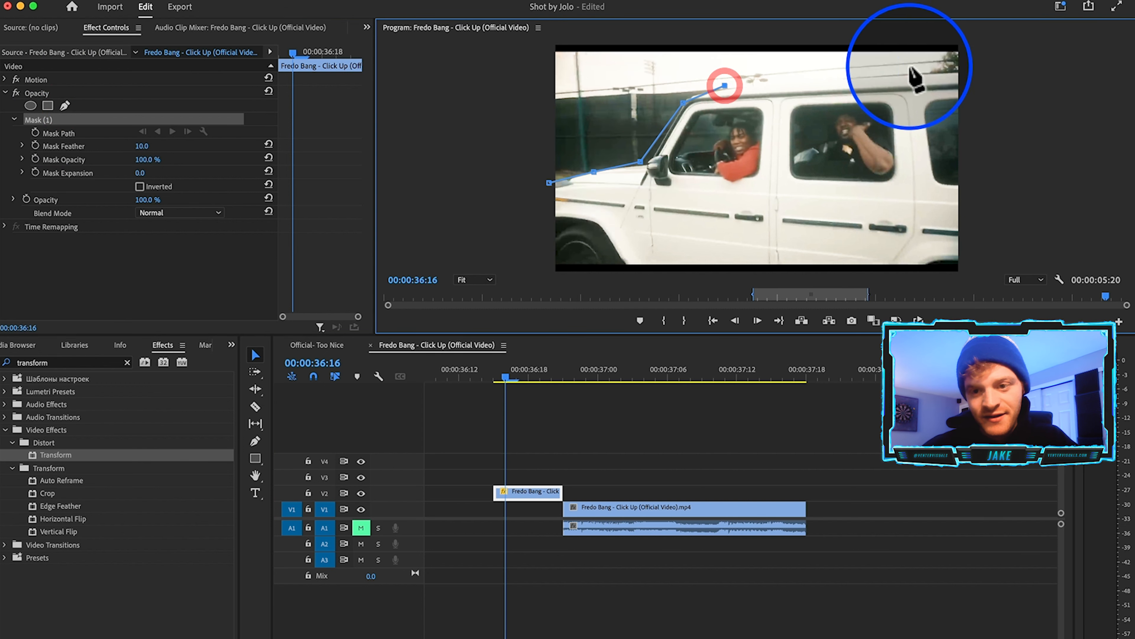
left_click(971, 71)
left_click(991, 269)
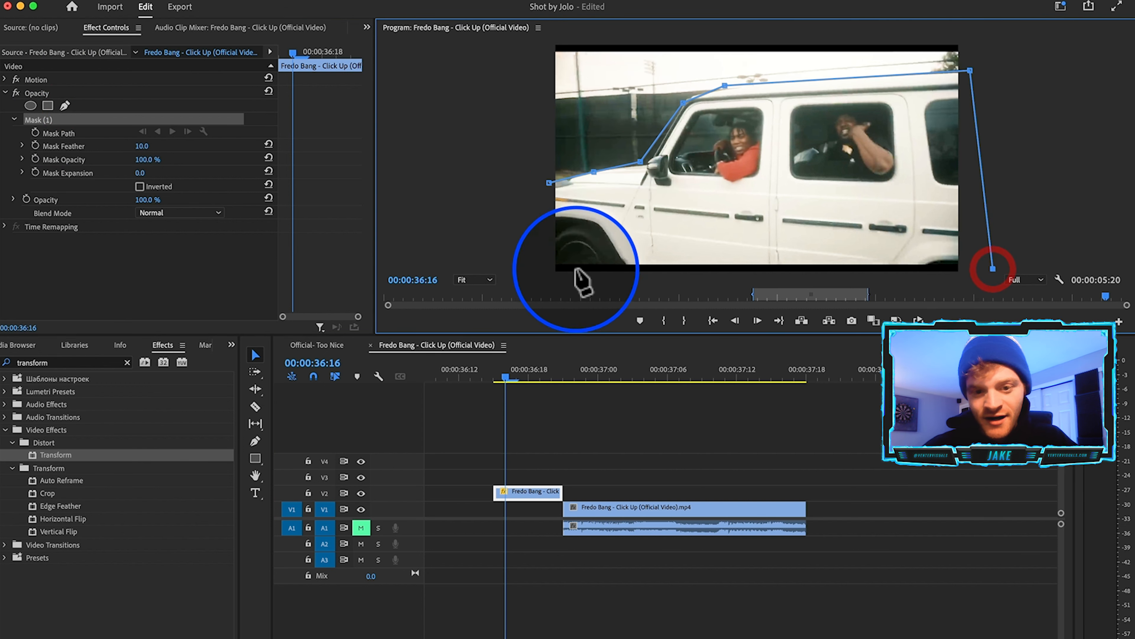
left_click(547, 268)
left_click(549, 182)
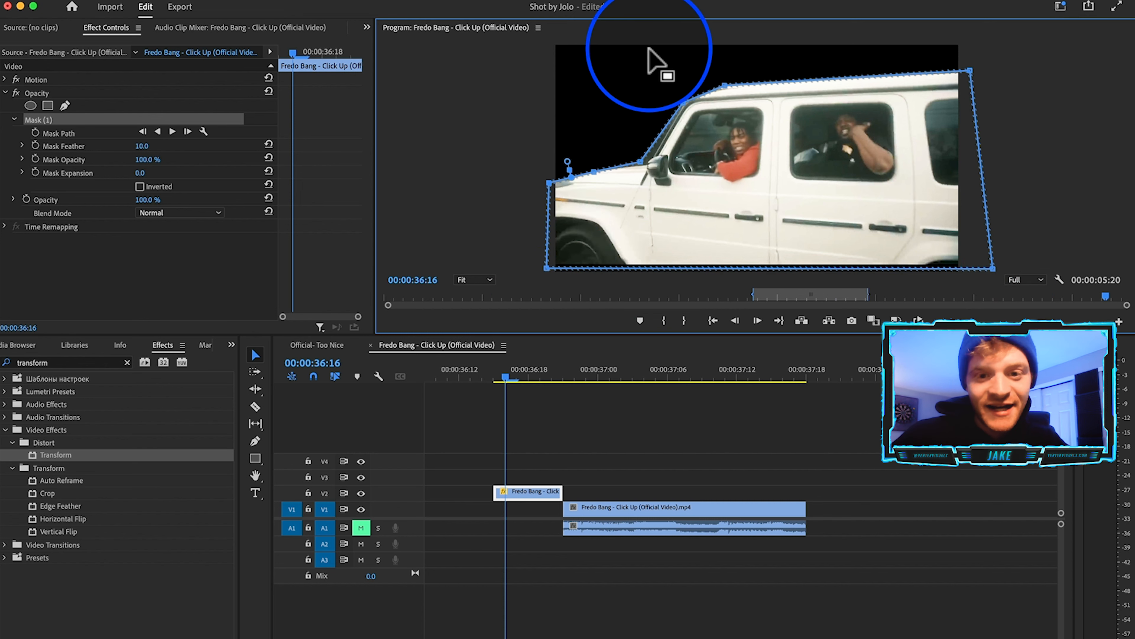
left_click(564, 474)
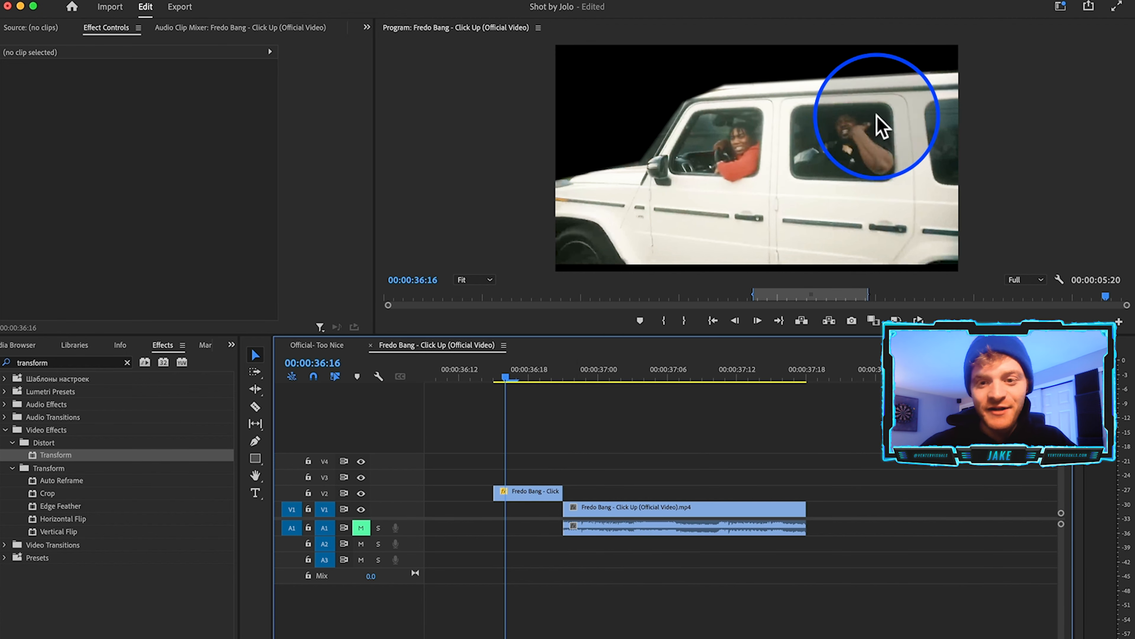
- Duplicate the masked car clip so the copies are stacked on V1 and V2, and nest the upper copy under the default name
left_click(531, 493)
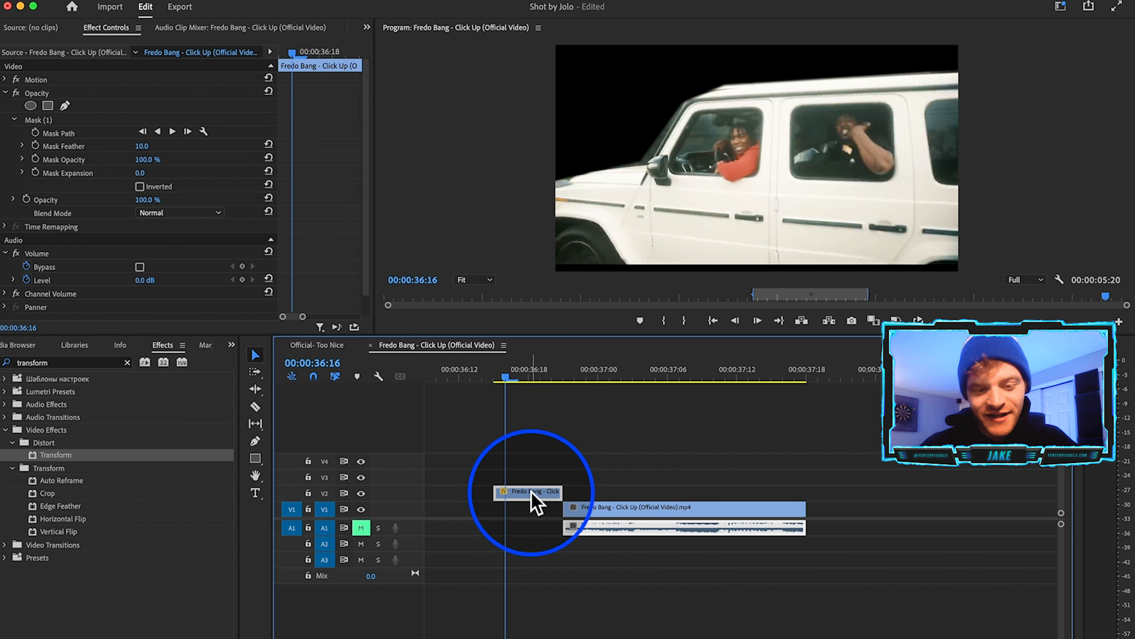
left_click_drag(536, 502, 531, 472)
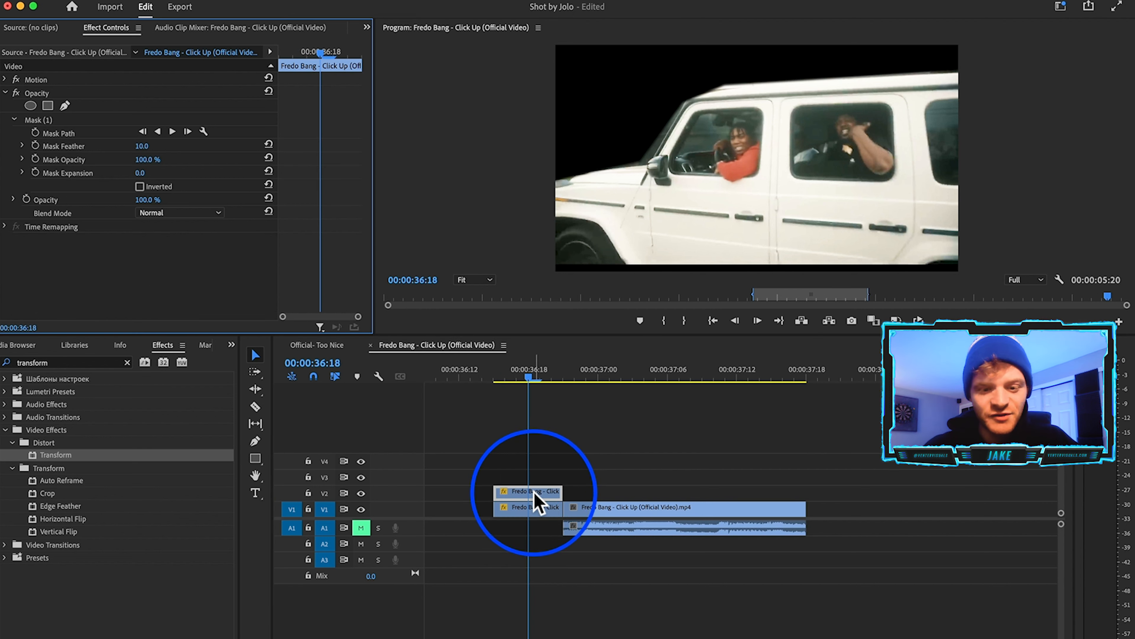
left_click(546, 489)
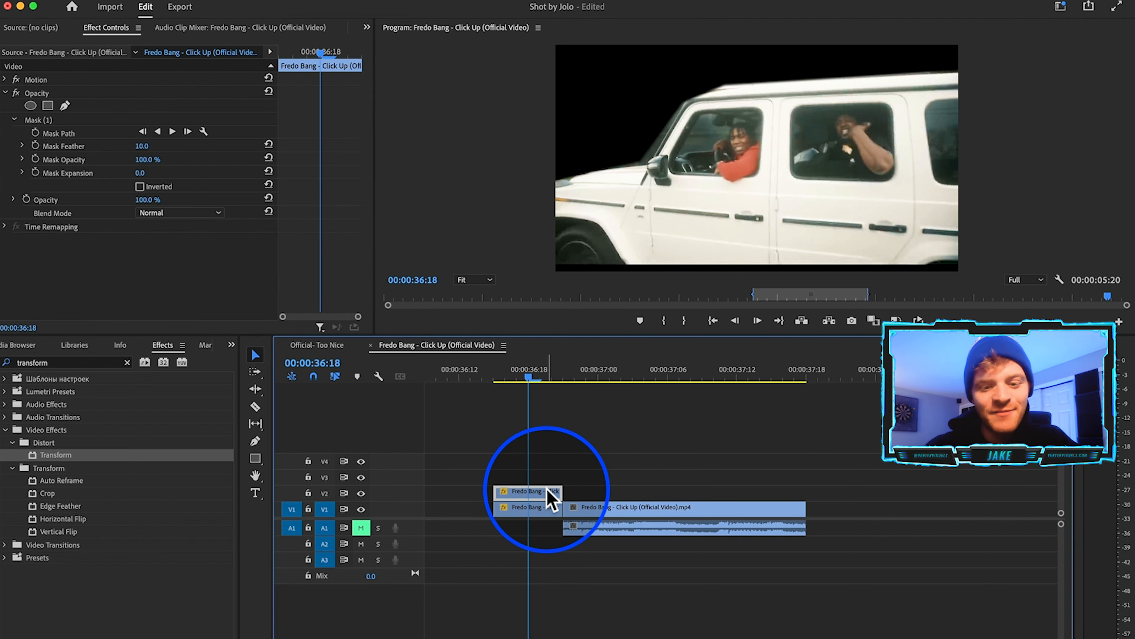
right_click(547, 490)
left_click(525, 345)
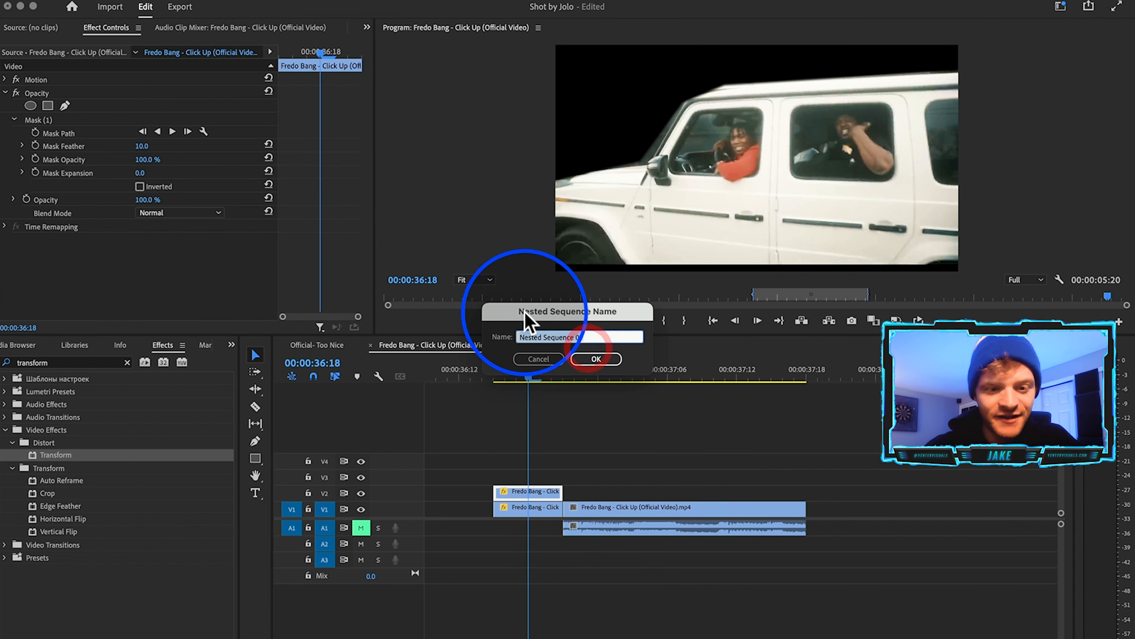
left_click(596, 359)
left_click(540, 491)
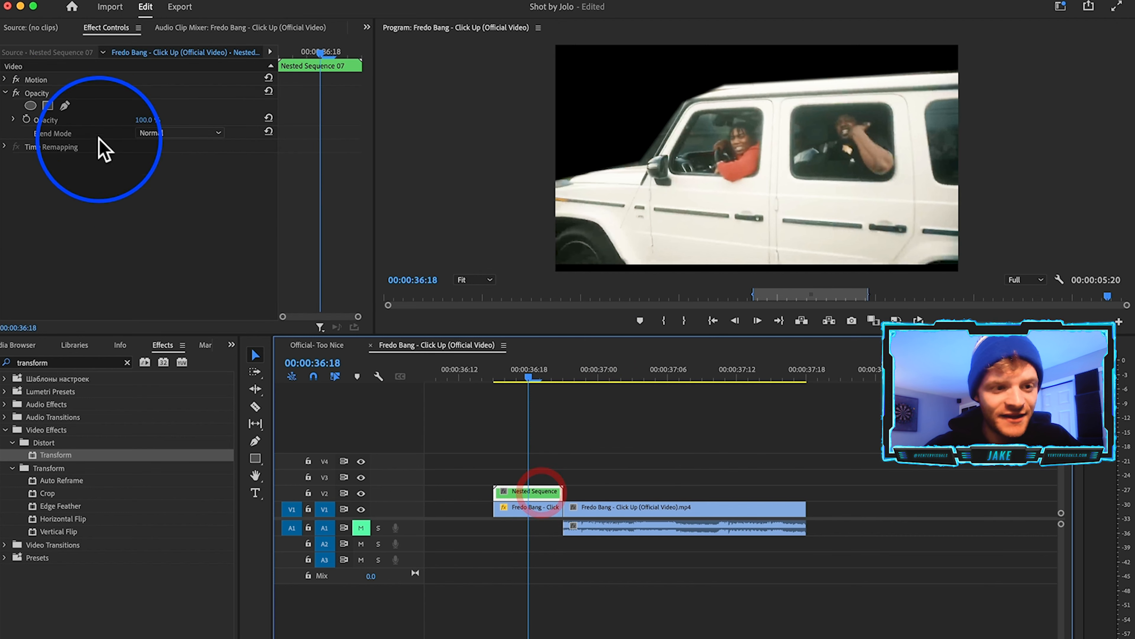
- Mask the car's rear window on the nested clip, invert the mask, and check the opening with V1 temporarily hidden
left_click(30, 105)
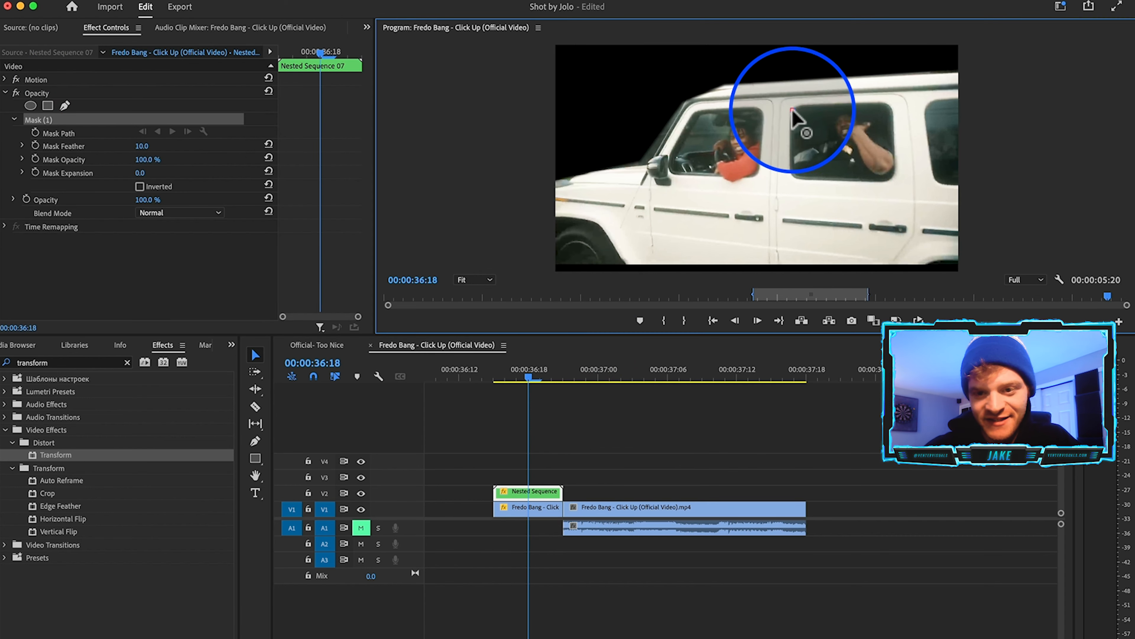
left_click_drag(791, 108, 795, 165)
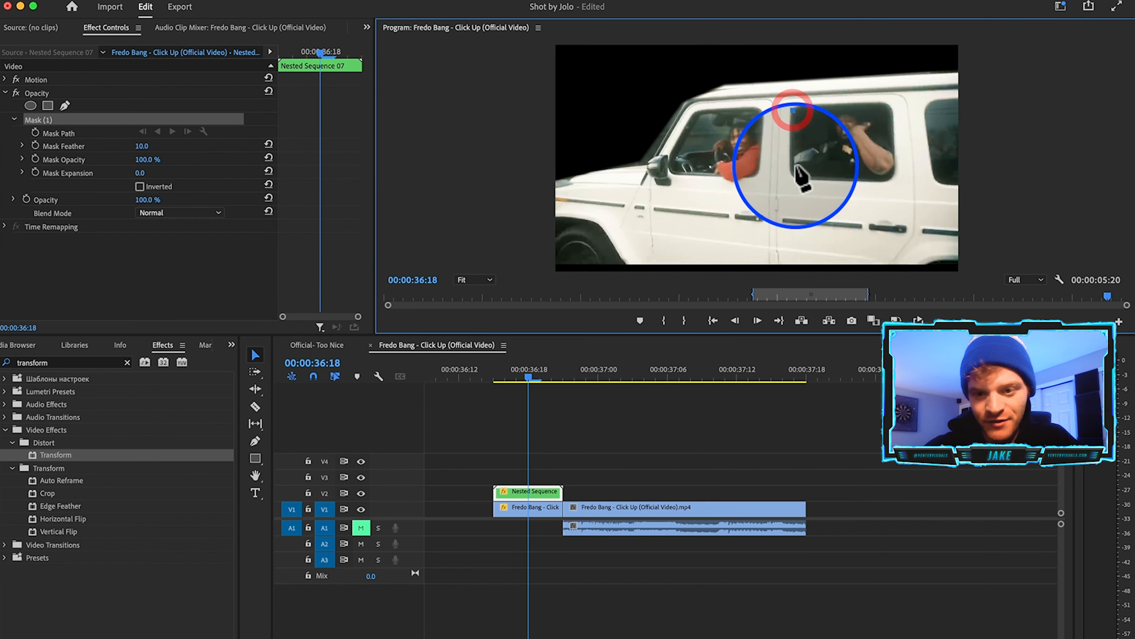
left_click(893, 176)
left_click(890, 107)
left_click(792, 110)
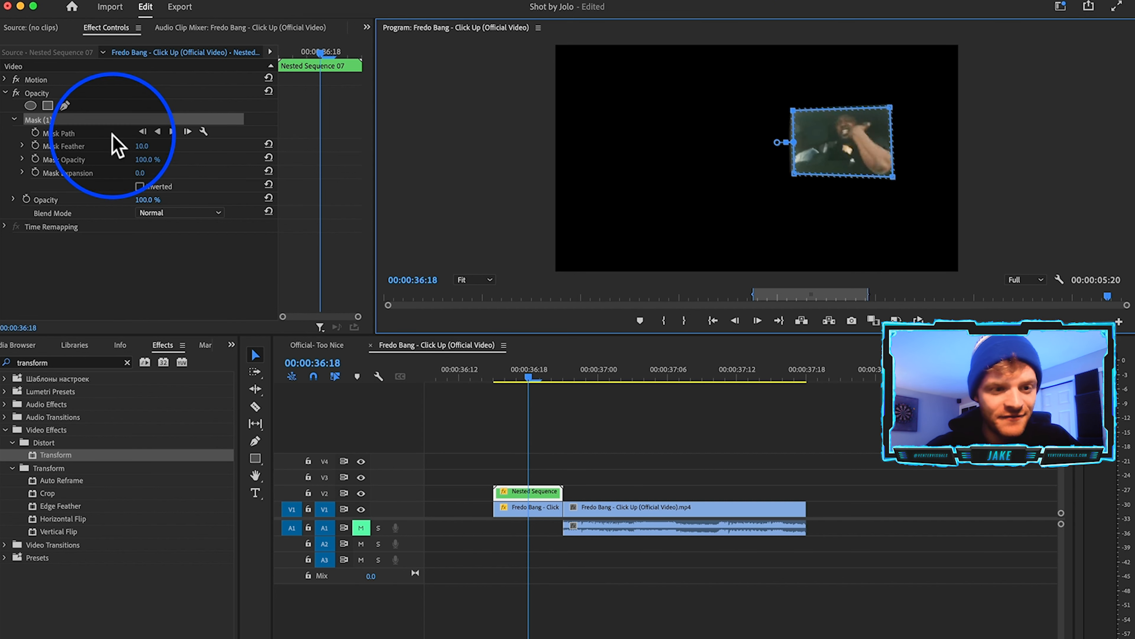
left_click(140, 187)
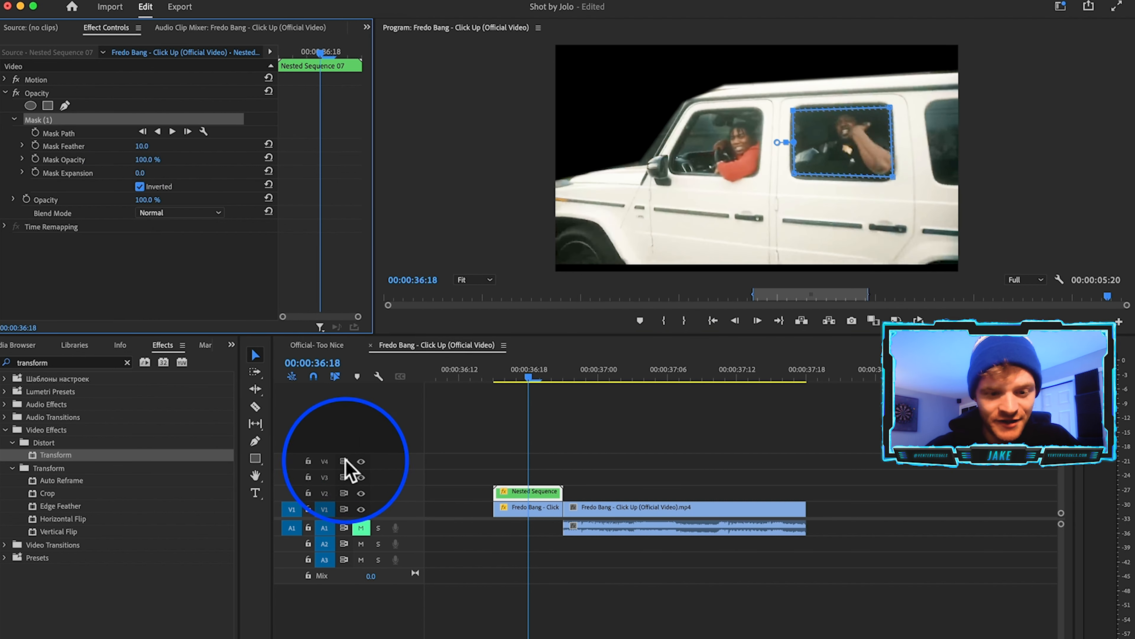
left_click(361, 509)
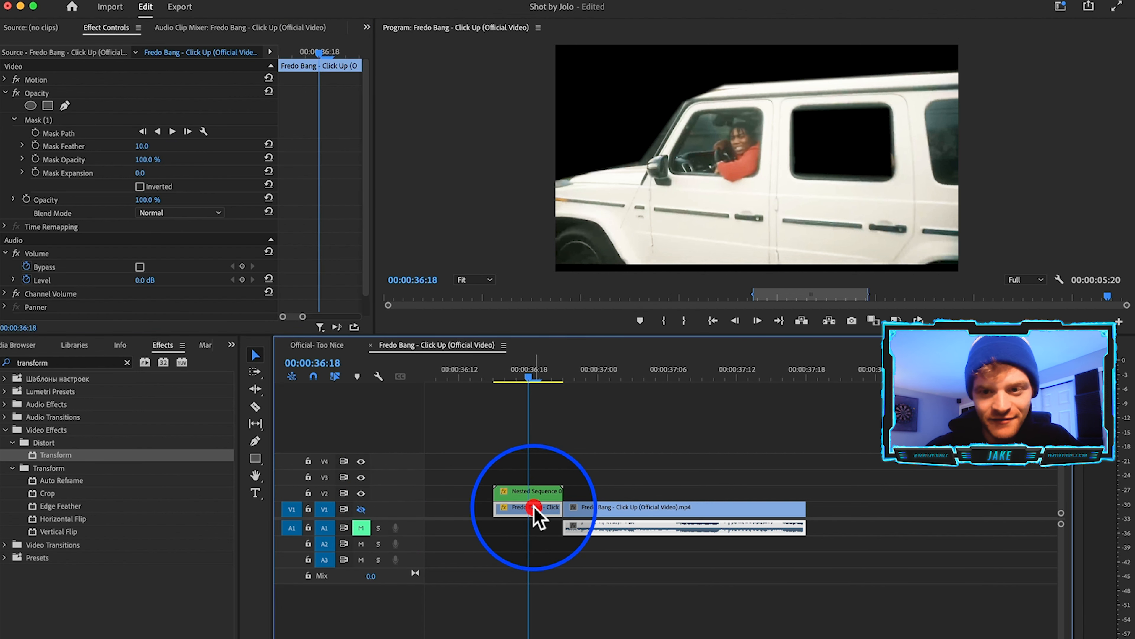
left_click(653, 453)
left_click(529, 510)
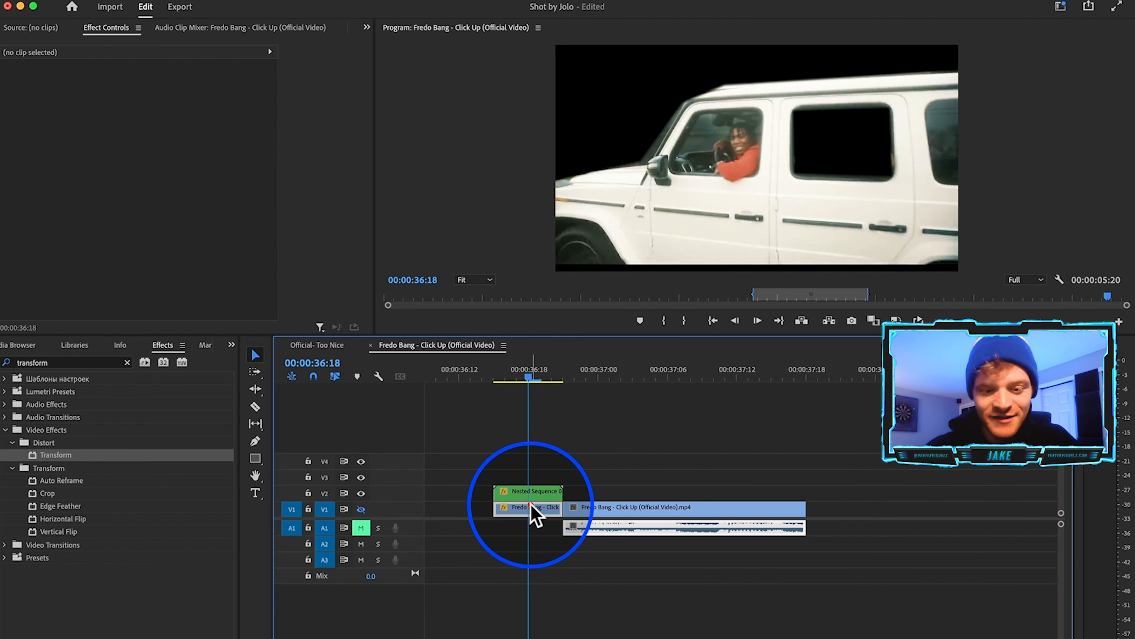
left_click(362, 509)
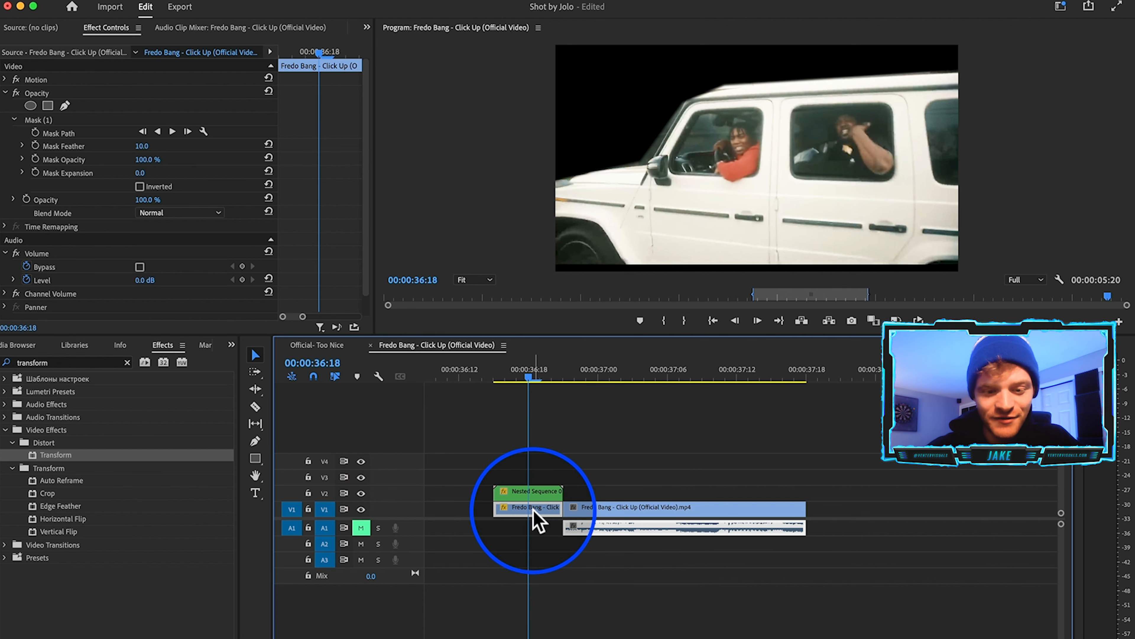
- Keyframe Position and Scale near the end of the lower car clip, and set its Position to 640, 542 at 00:00:36:16
left_click(5, 80)
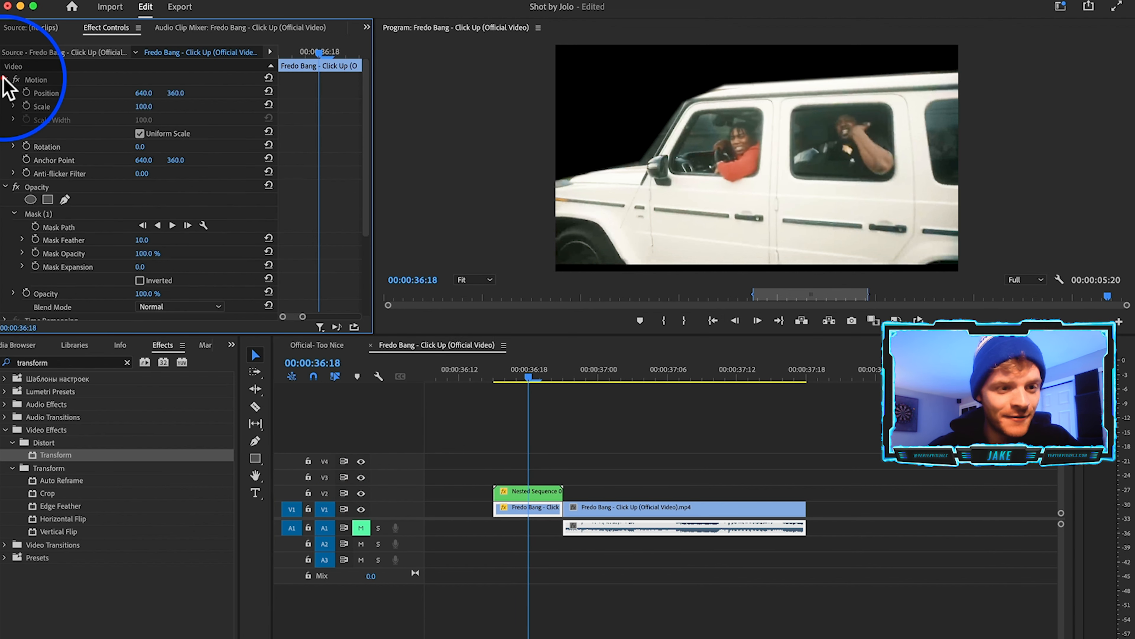
left_click(26, 106)
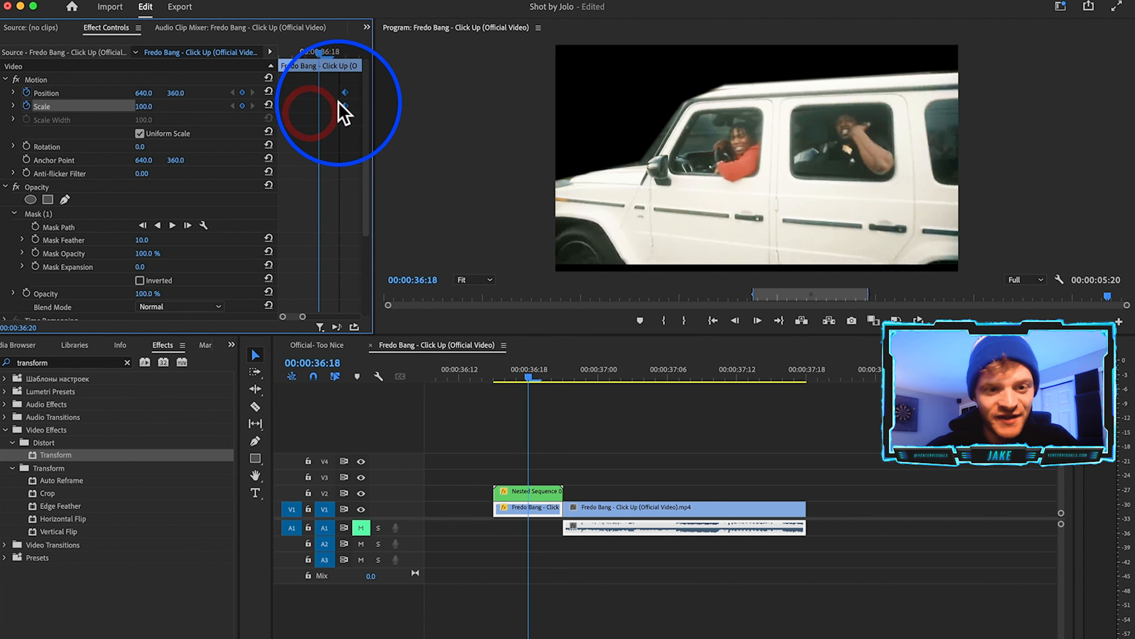
left_click_drag(318, 52, 292, 53)
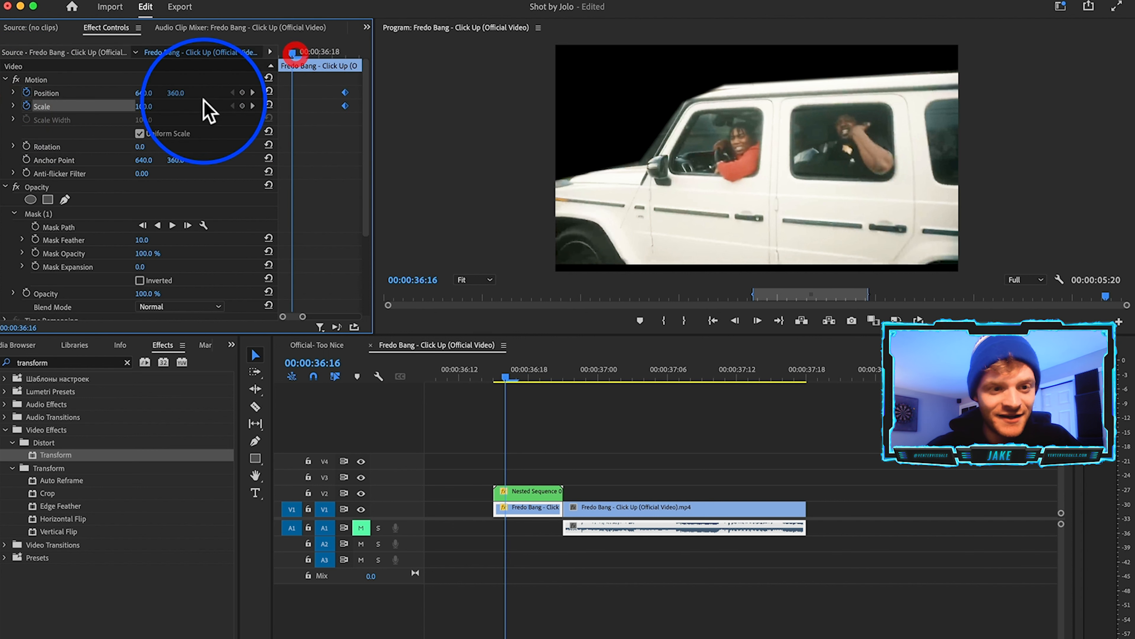
left_click_drag(176, 92, 177, 92)
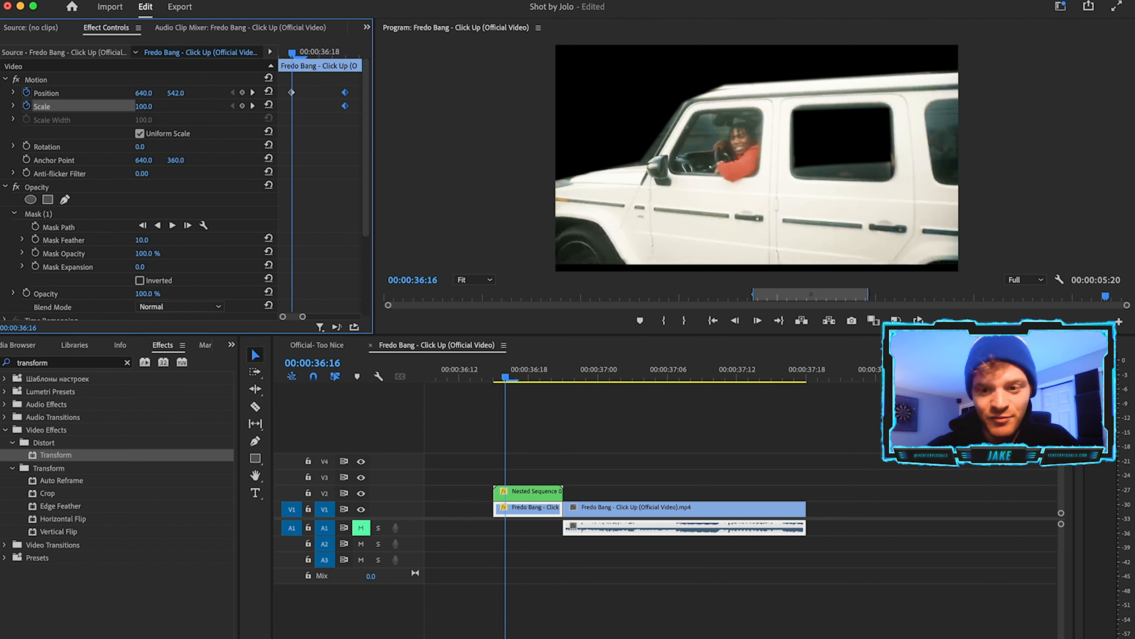
left_click_drag(291, 53, 329, 61)
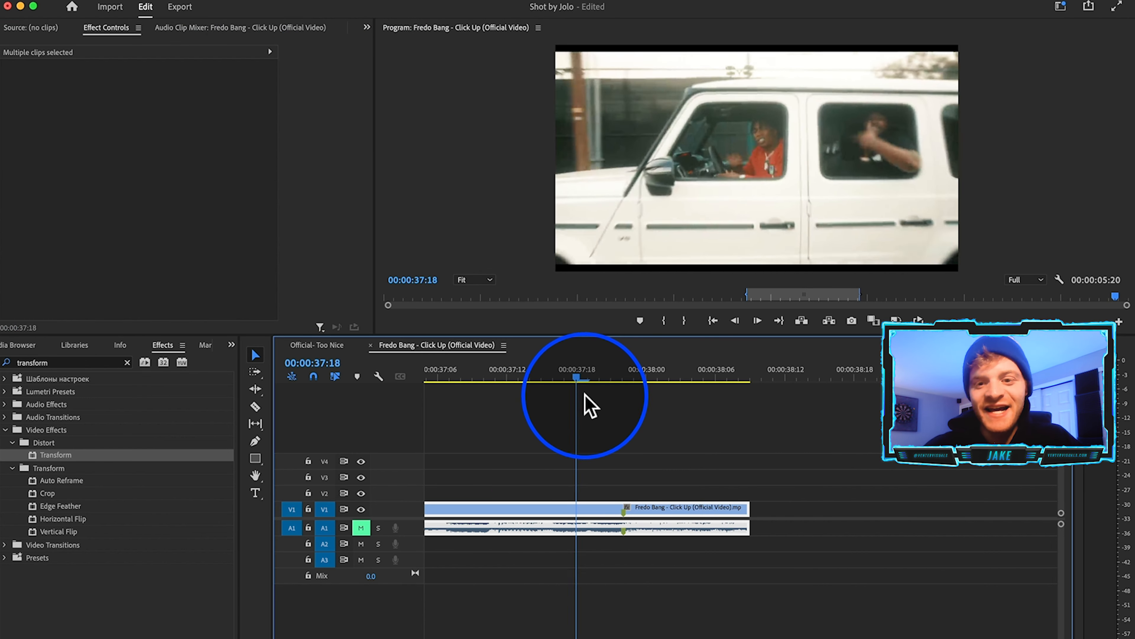
- Extend the end of the full car clip to about 00:00:39:00 and scrub through its window transition
left_click_drag(584, 393, 732, 385)
left_click_drag(746, 507, 935, 507)
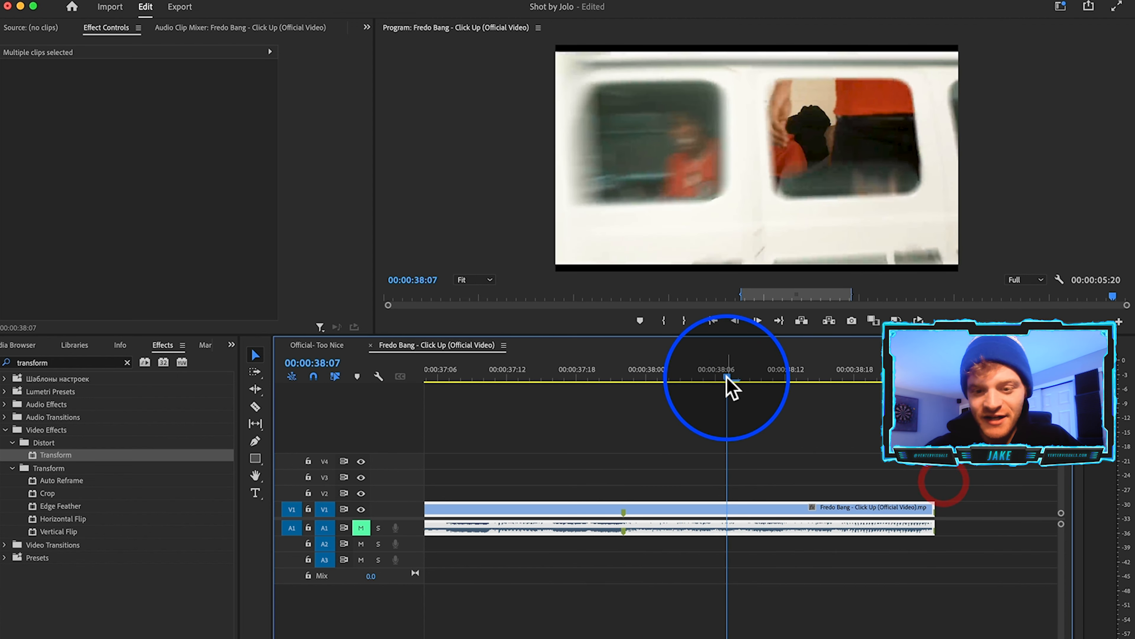
left_click_drag(728, 385, 688, 409)
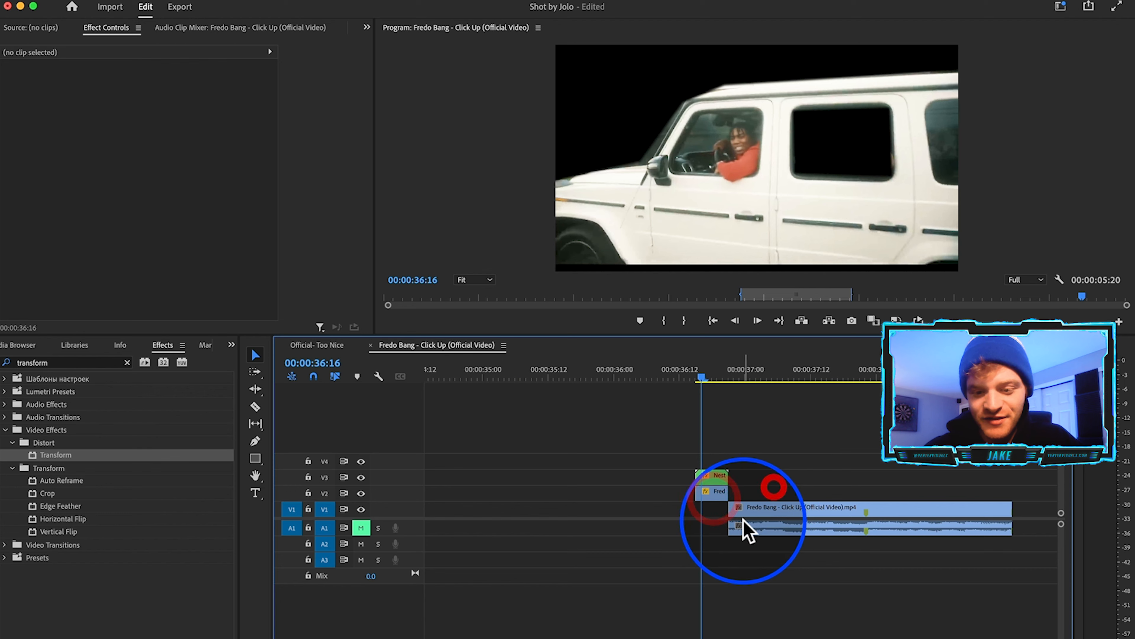
- Extend the start of the V1 car video back beneath the frozen cutouts and toggle track visibility to show only the cutouts
left_click(739, 514)
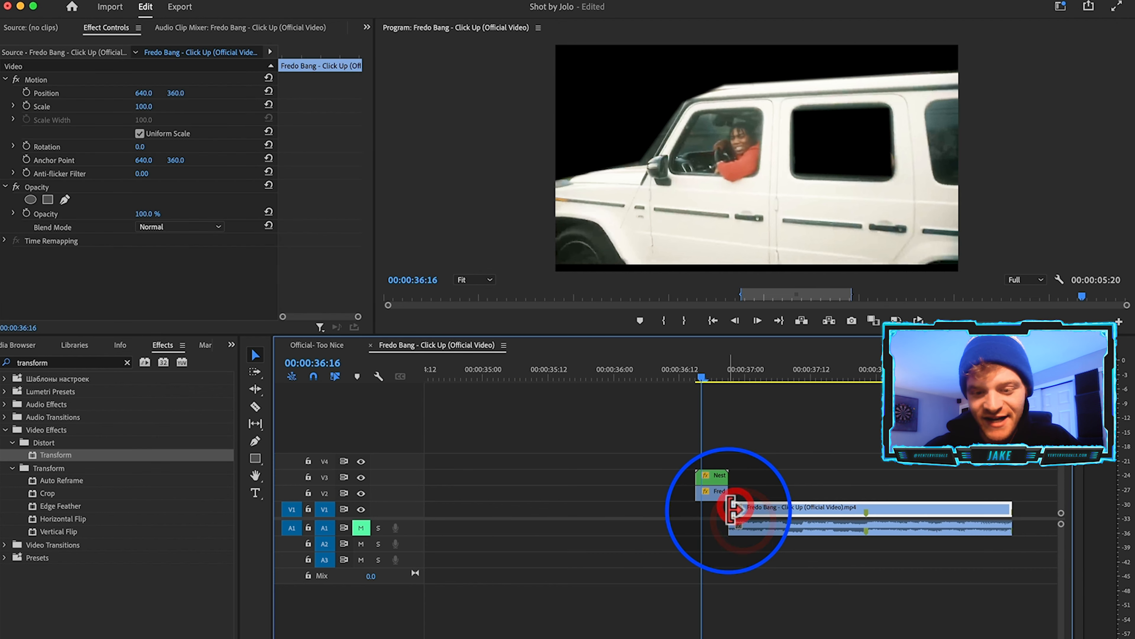
left_click_drag(738, 509, 590, 512)
left_click_drag(717, 380, 676, 399)
left_click(361, 493)
left_click(361, 477)
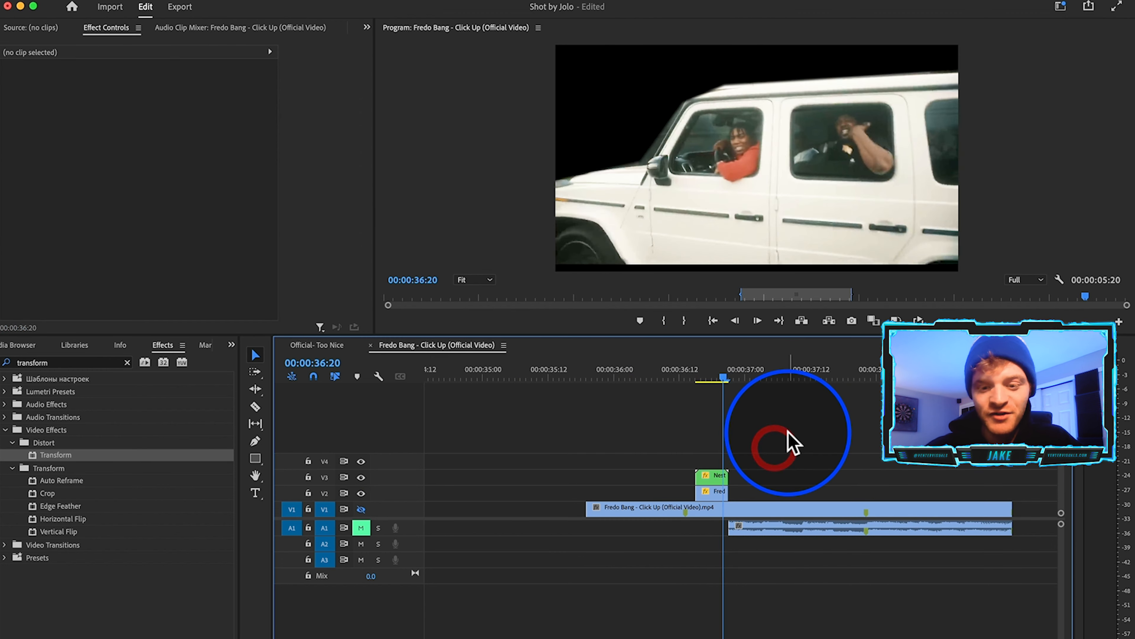
- Nest the two stacked cutout clips on V2 and V3 into one sequence, keeping the default name
left_click_drag(793, 431, 695, 497)
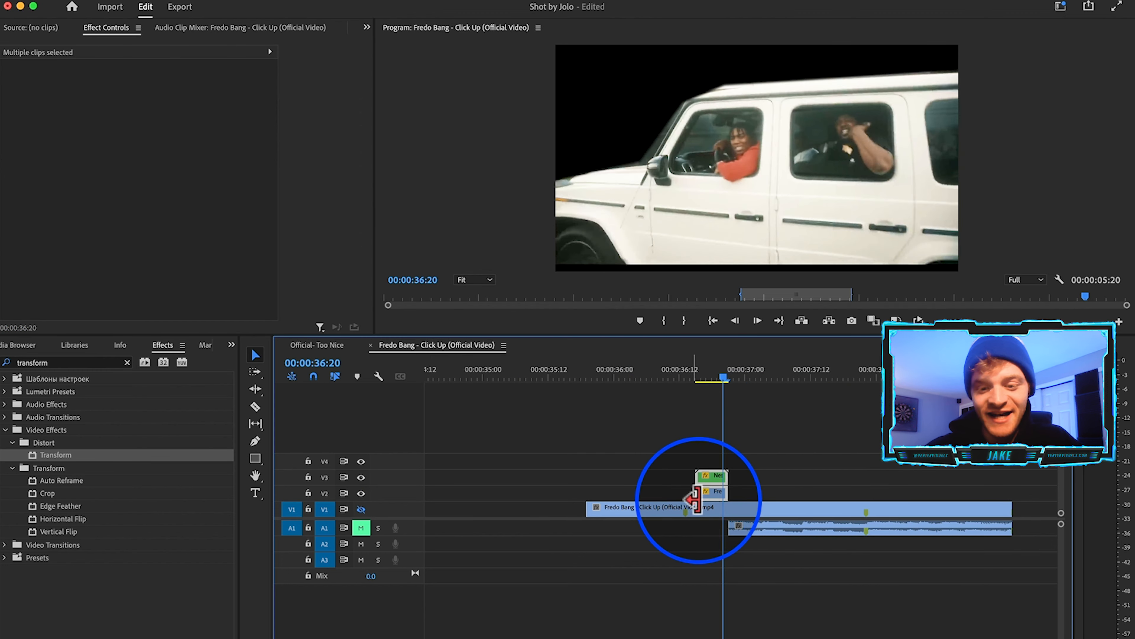
right_click(715, 503)
left_click(711, 372)
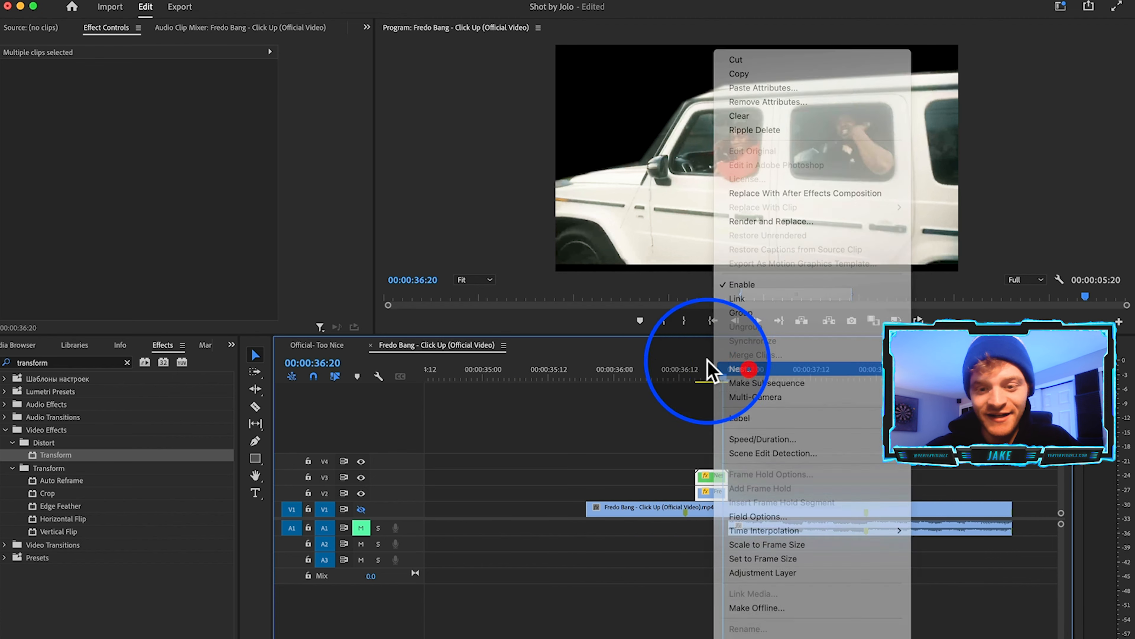
left_click(581, 360)
- Keyframe the nested cutouts' Position and Scale at 00:00:36:20, and set them to -749, 709 and 531 at 00:00:36:17
left_click(712, 491)
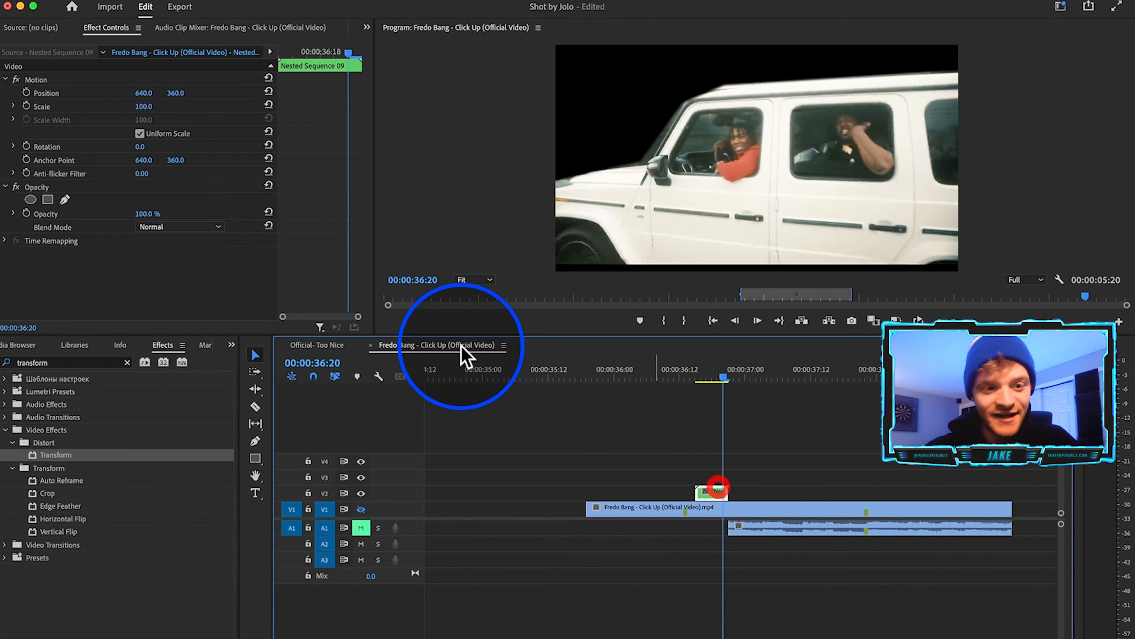
left_click(26, 92)
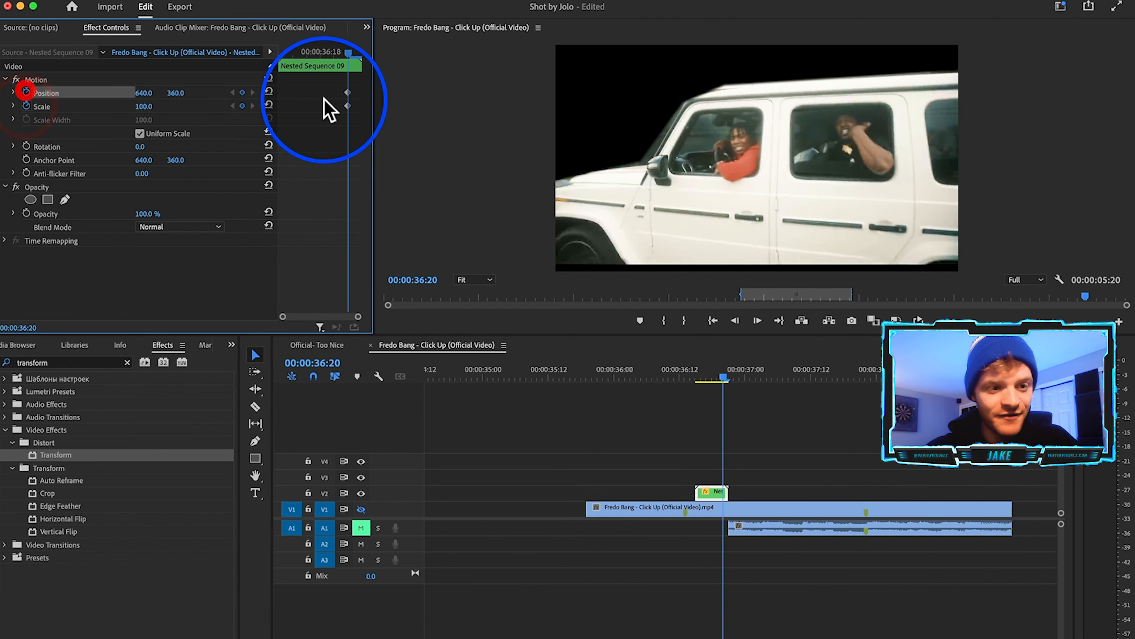
key("Left")
key("Left")
key("Left")
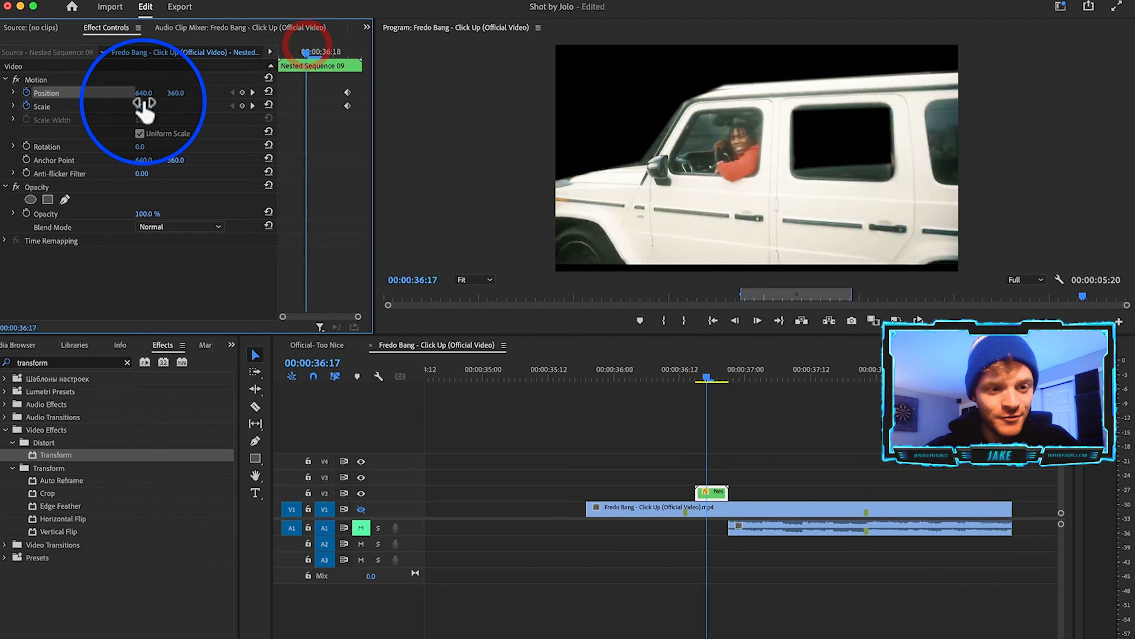
left_click_drag(143, 107, 210, 107)
left_click_drag(141, 93, 53, 92)
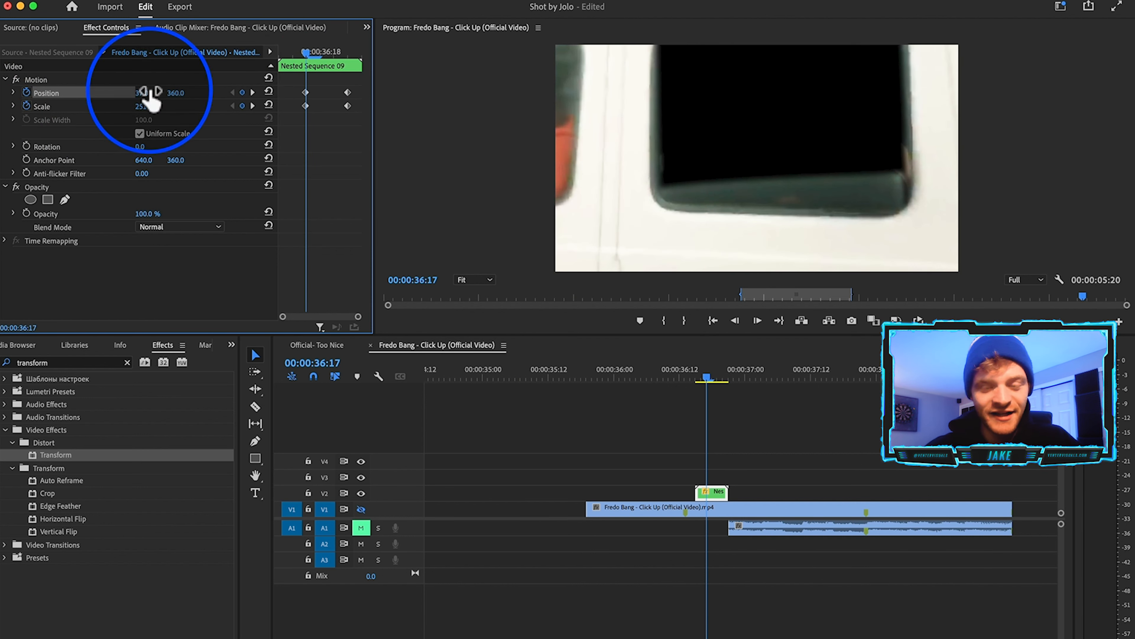
left_click_drag(180, 93, 228, 93)
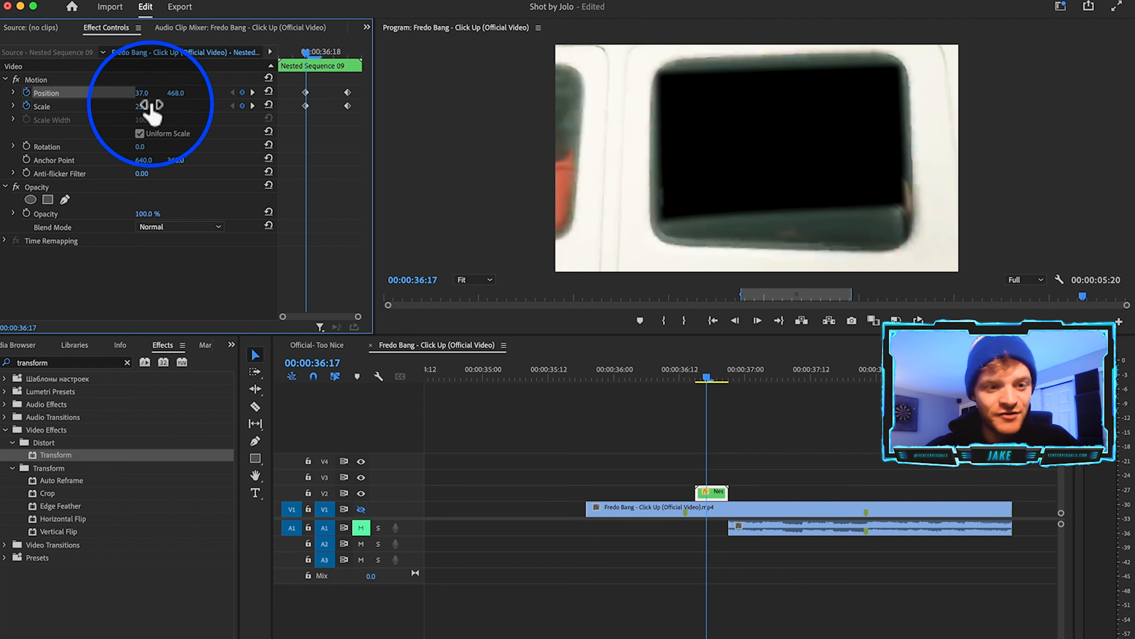
left_click_drag(151, 106, 275, 106)
left_click_drag(147, 92, 54, 93)
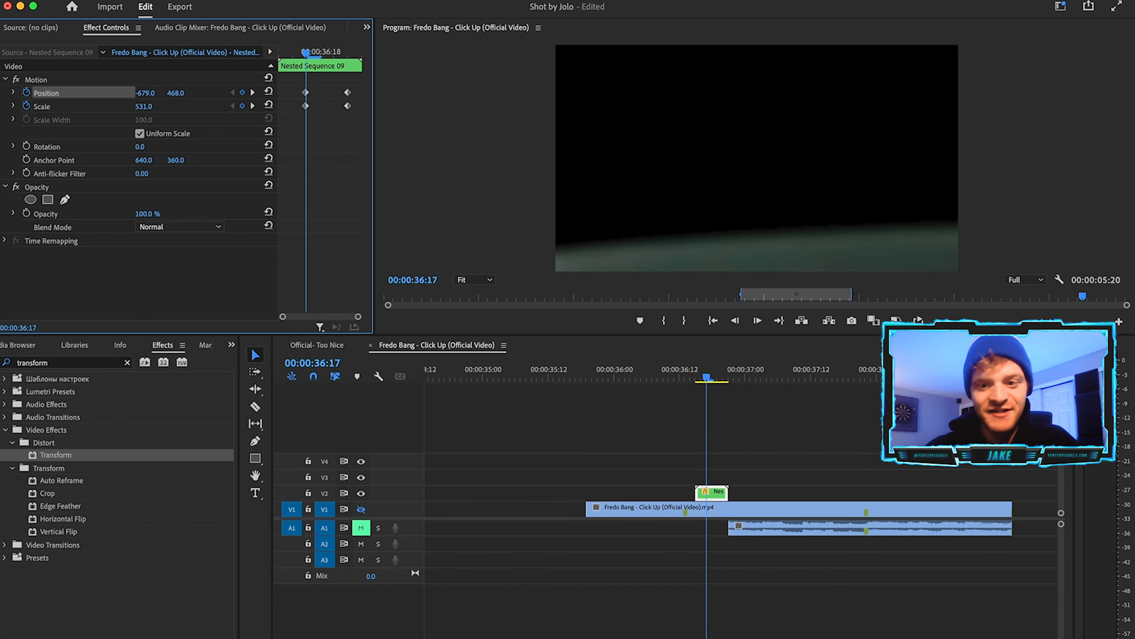
left_click_drag(175, 92, 283, 93)
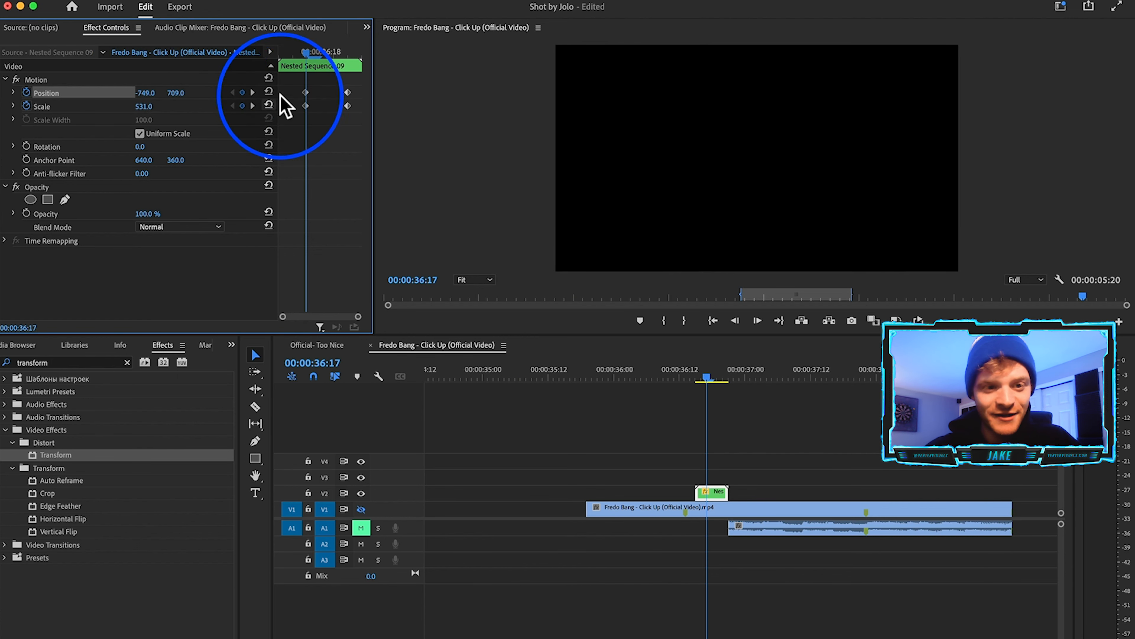
- Move the enlarged Position and Scale keyframes to the nested clip's start, and ease the ending keyframes and shift them to the clip's end
left_click(232, 106)
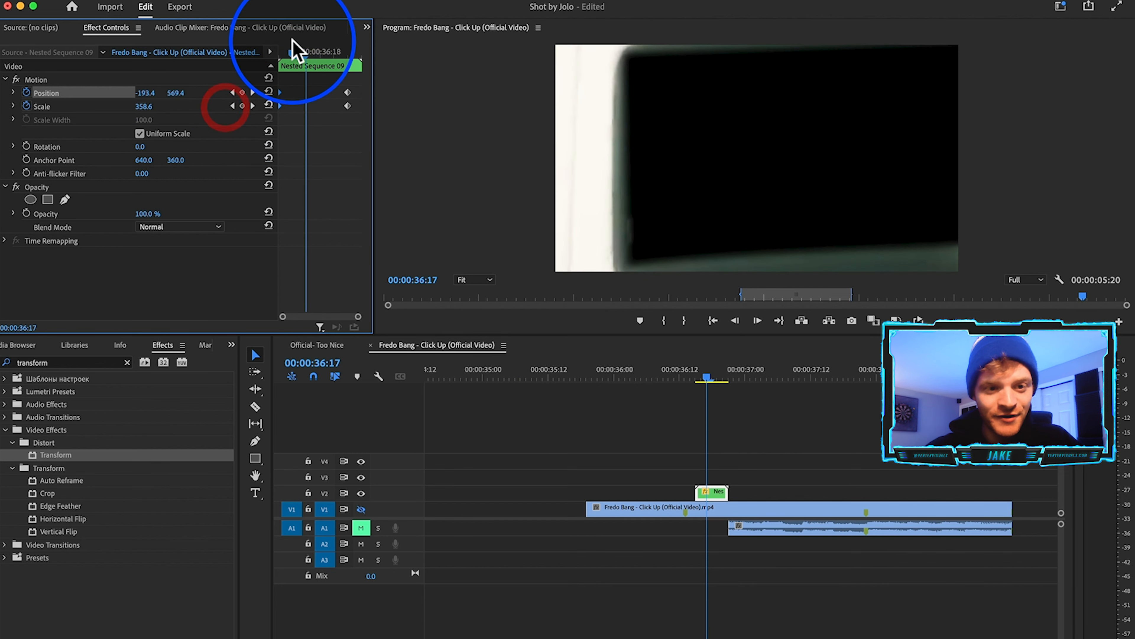
left_click_drag(282, 50, 320, 56)
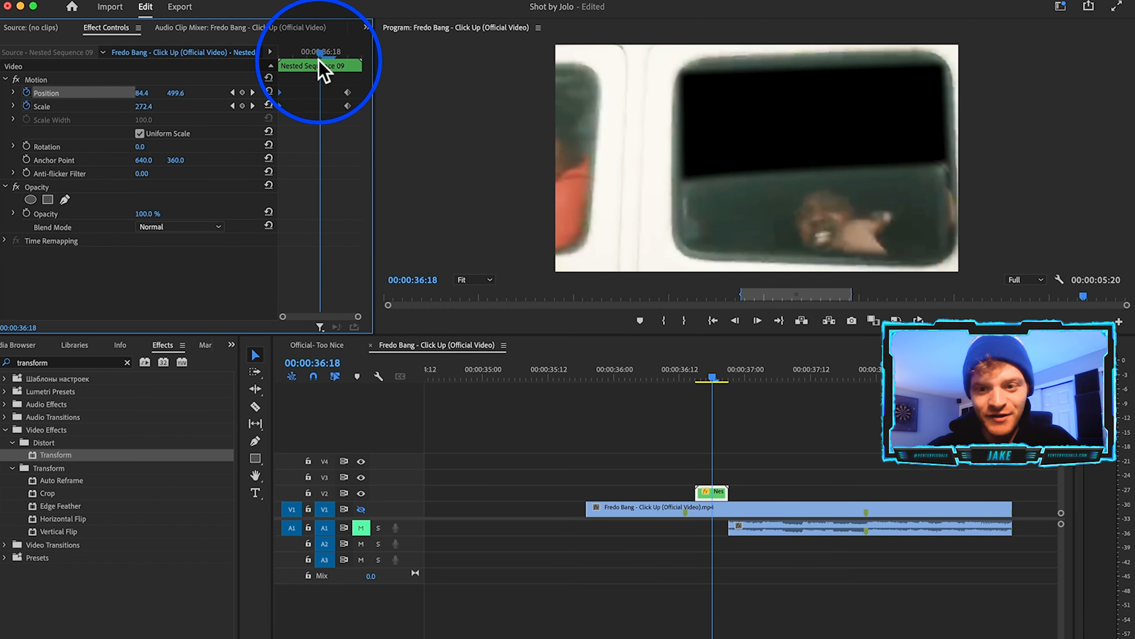
right_click(348, 96)
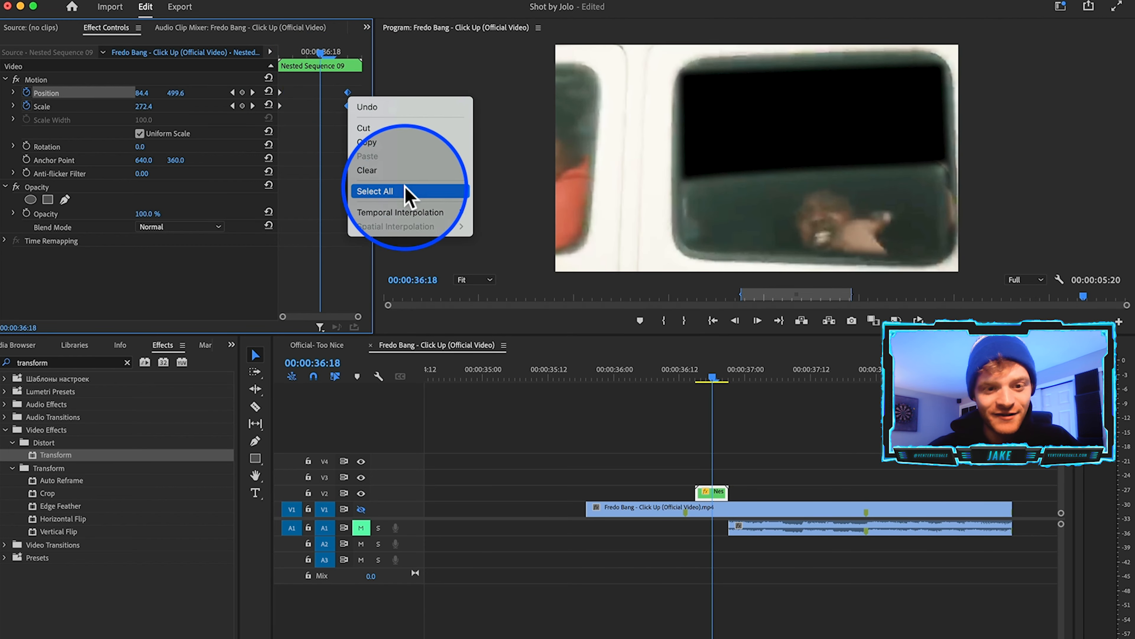
mouse_move(413, 213)
left_click(497, 290)
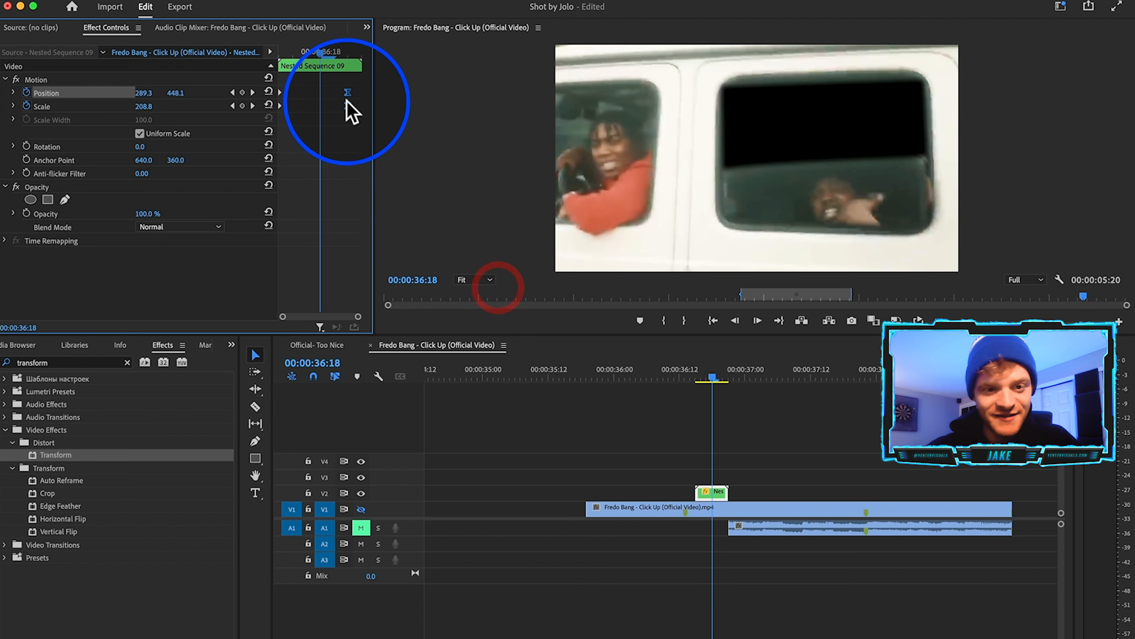
left_click_drag(355, 102, 364, 103)
mouse_move(322, 54)
left_mouse_down()
mouse_move(379, 40)
mouse_move(320, 49)
left_mouse_up()
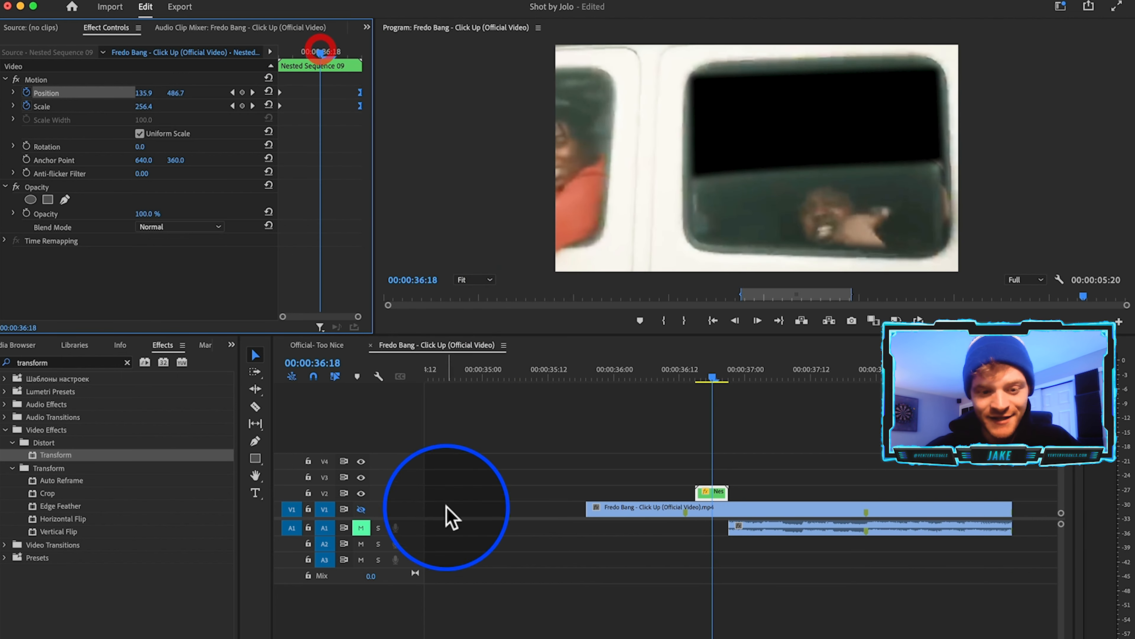
- Make the V1 video visible again and scrub through the completed white car window transition
left_click(361, 509)
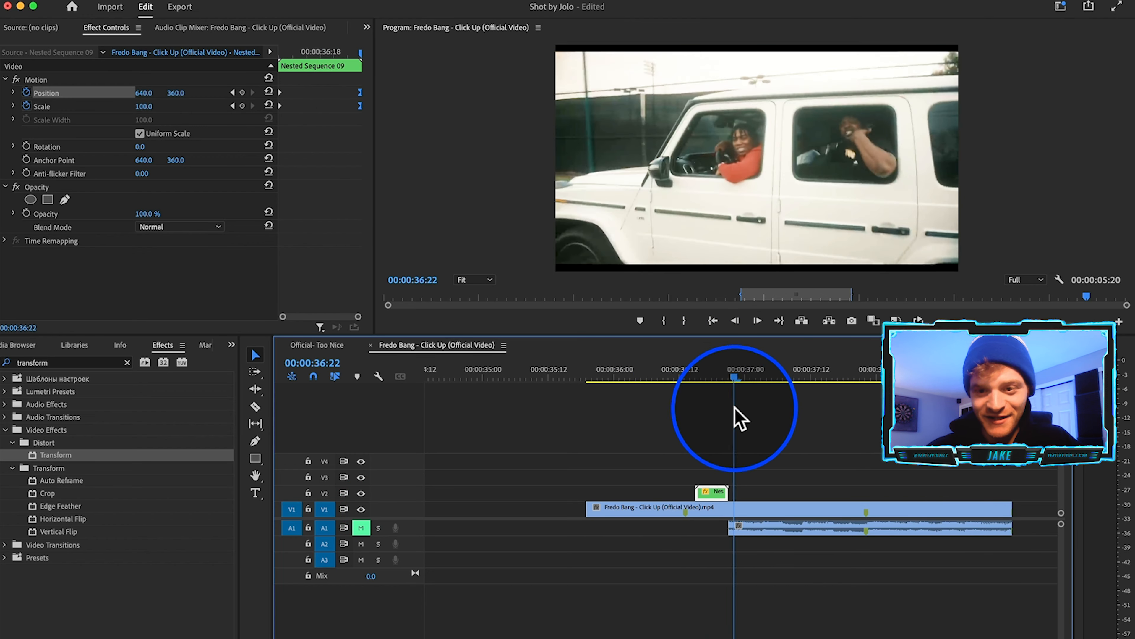
left_click_drag(707, 410, 720, 378)
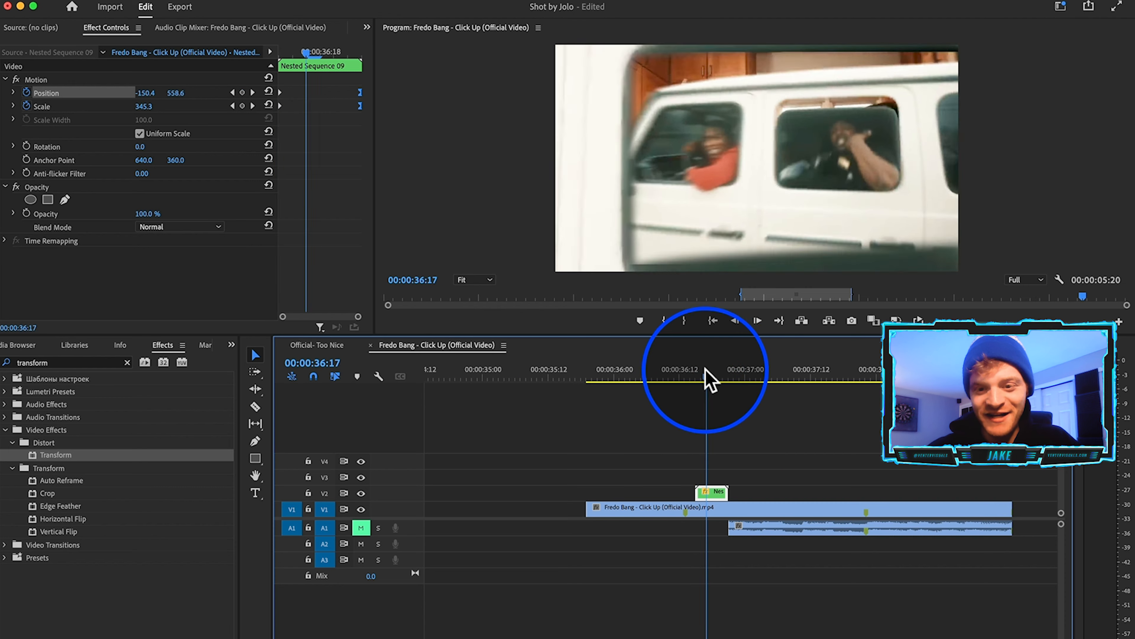
mouse_move(715, 378)
left_mouse_down()
mouse_move(674, 382)
mouse_move(719, 368)
left_mouse_up()
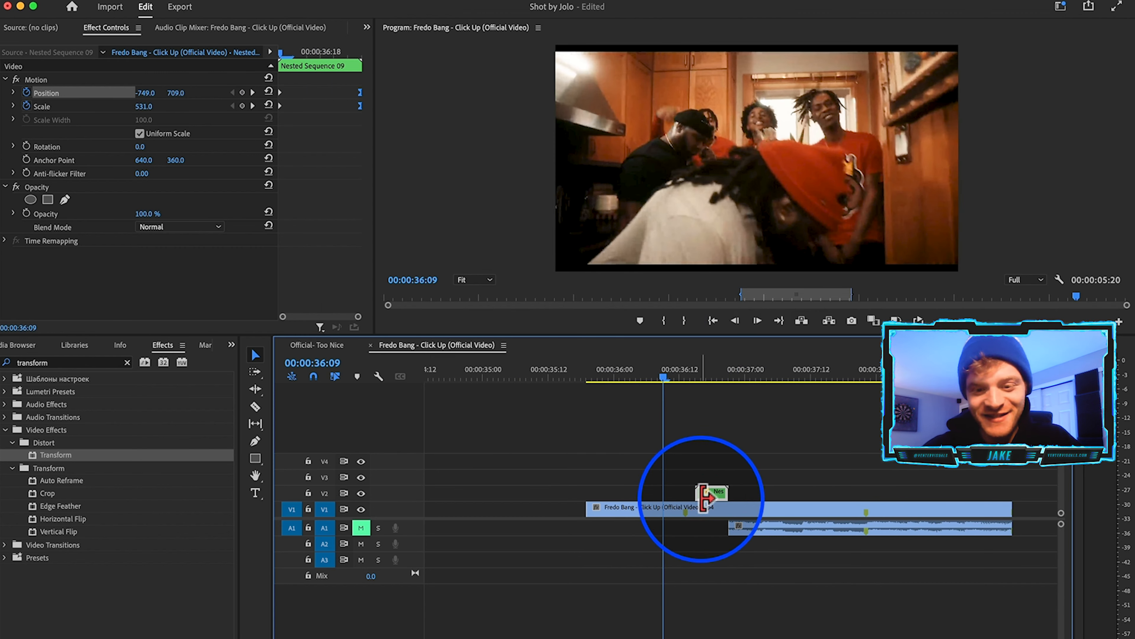
left_click_drag(690, 377, 724, 375)
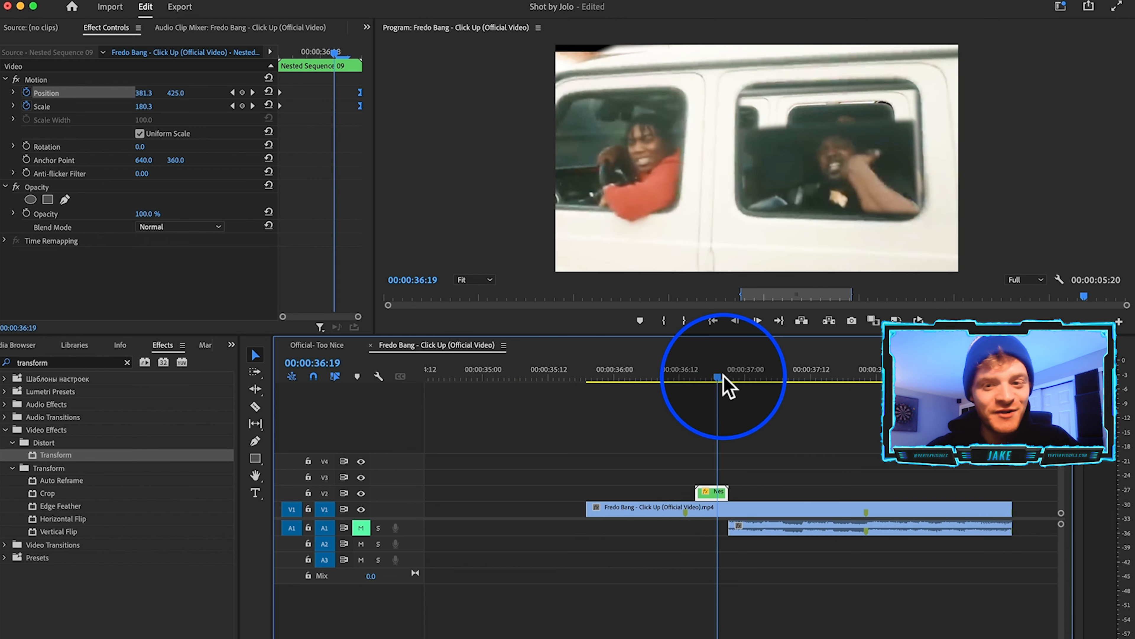
left_click(717, 382)
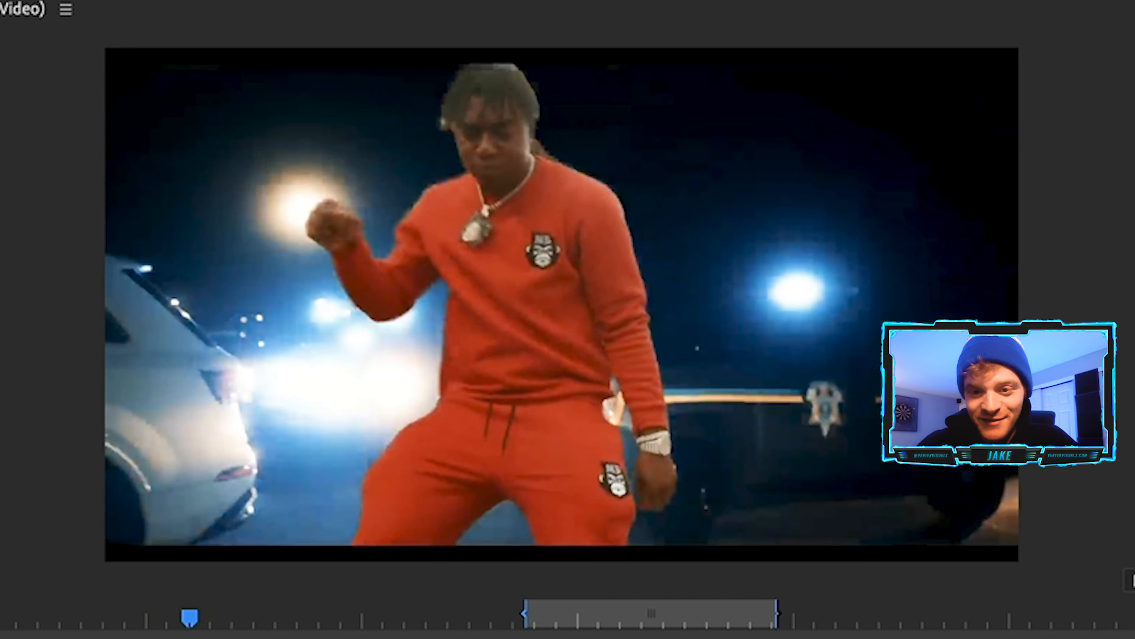
- Play and scrub through the music video section with the tiled background behind the performer
key("j")
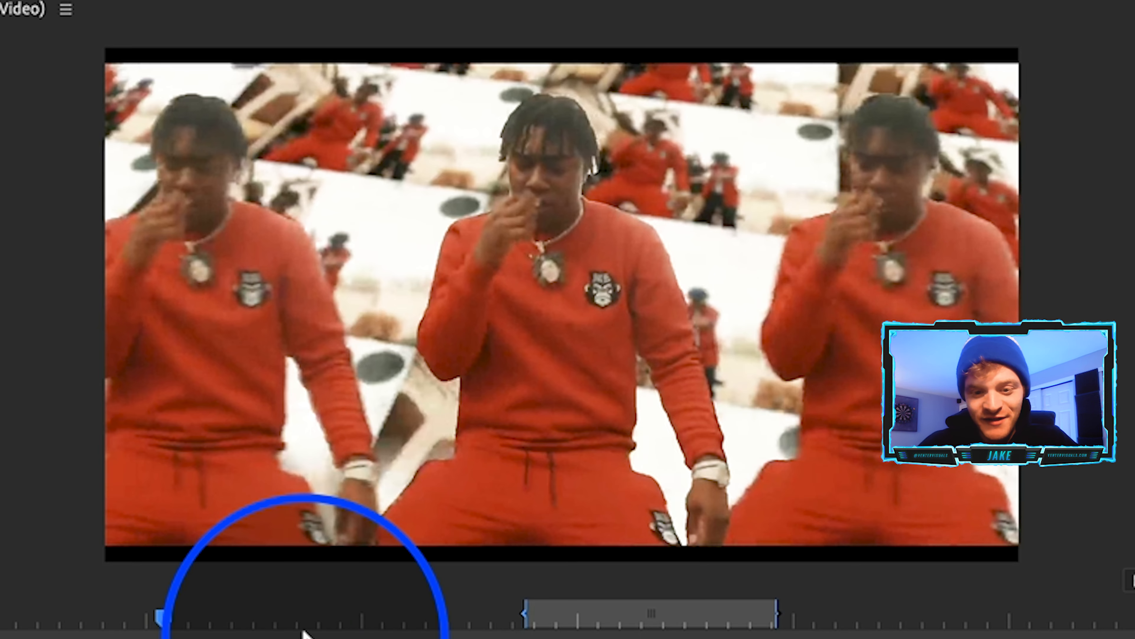
key("space")
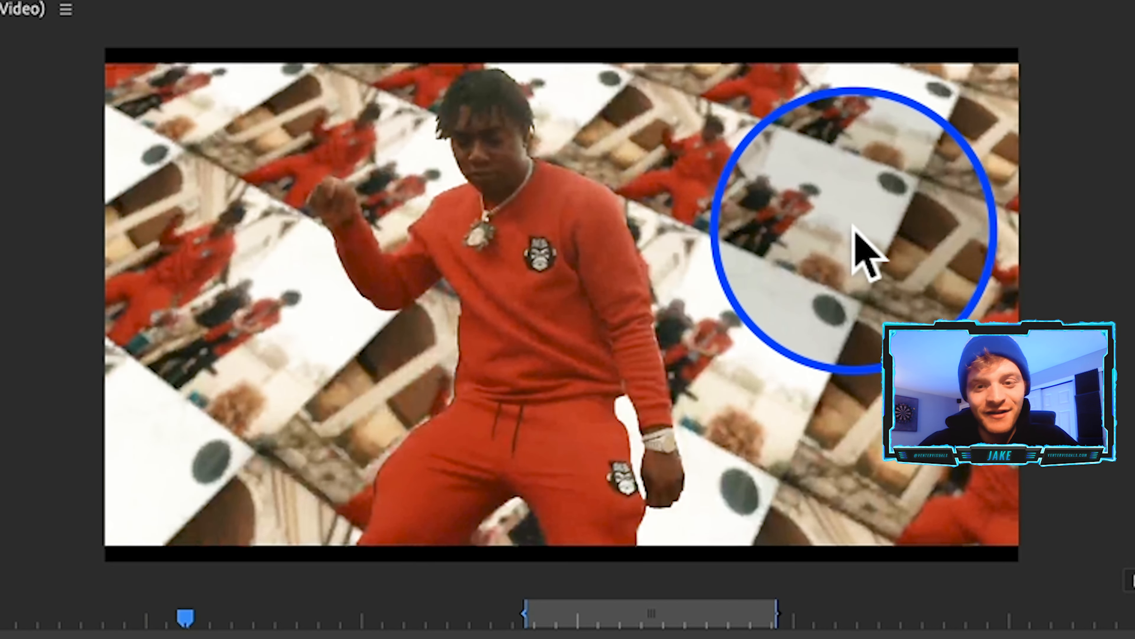
left_click_drag(286, 638, 225, 638)
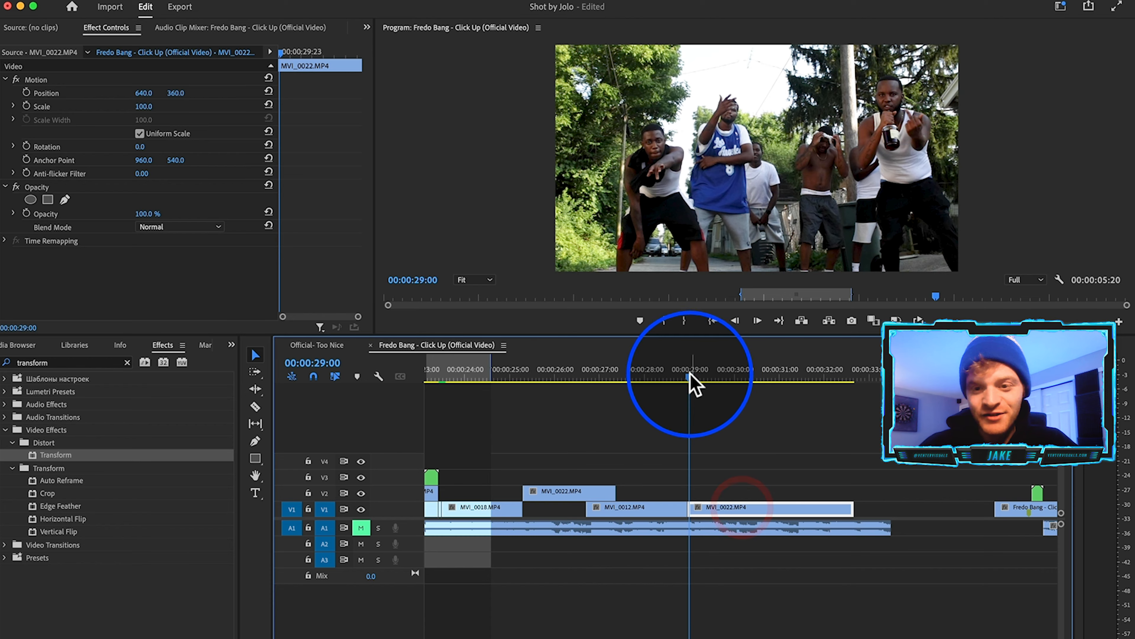
- Duplicate the MVI_0022.MP4 clip that starts at 00:00:29:00 onto V2 directly above the original
left_click_drag(690, 381, 710, 402)
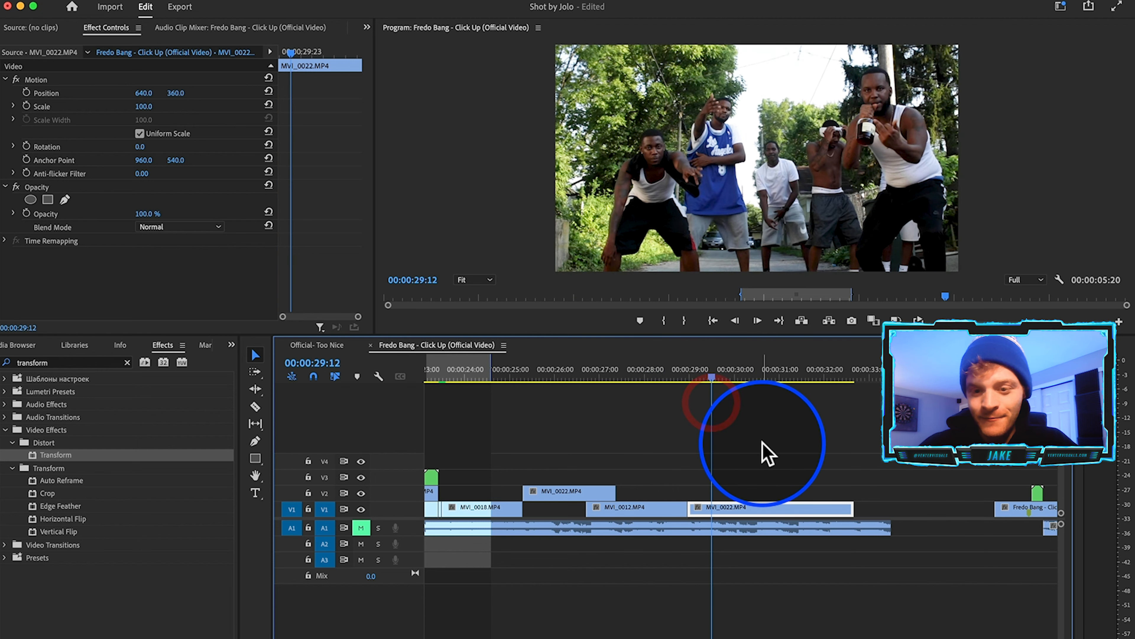
key("=")
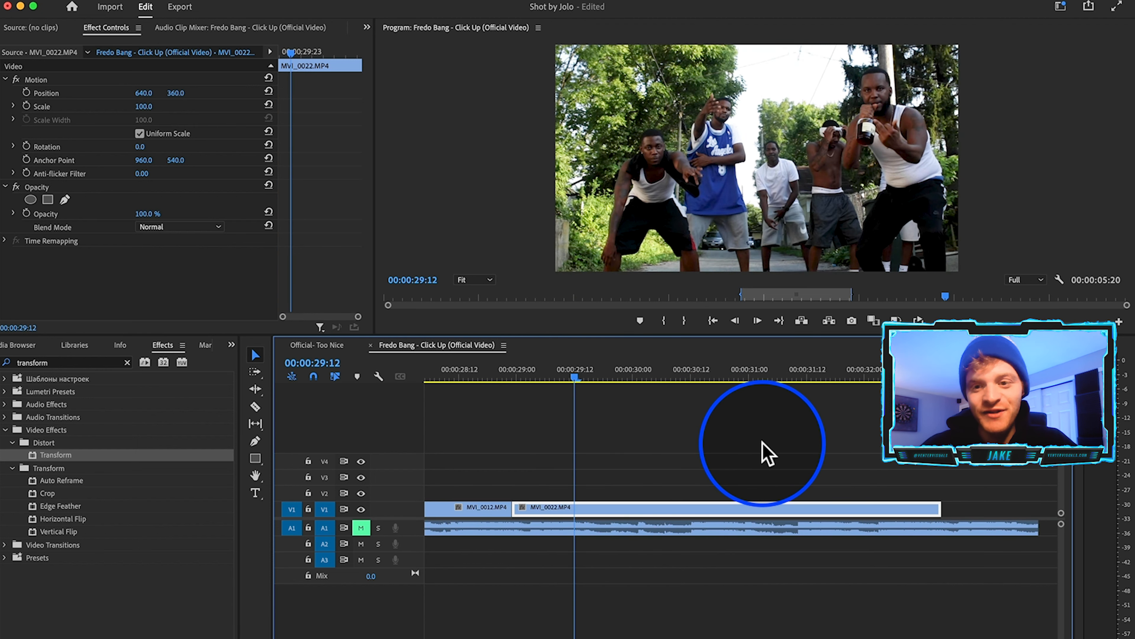
key("minus")
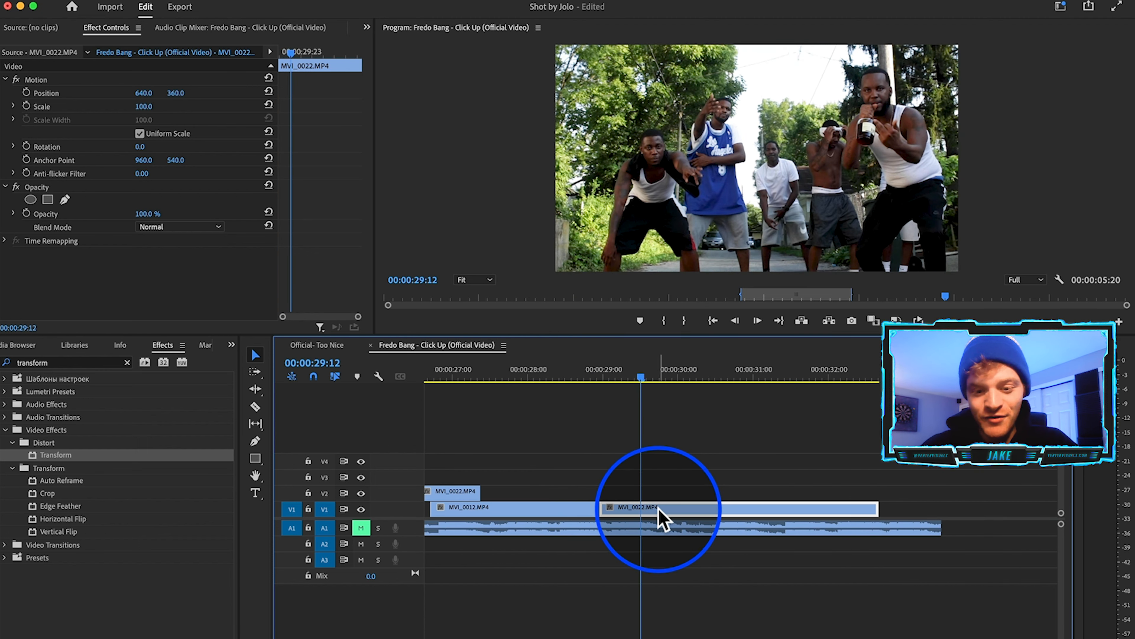
mouse_move(659, 509)
left_mouse_down()
mouse_move(672, 510)
mouse_move(658, 498)
left_mouse_up()
left_click(660, 496)
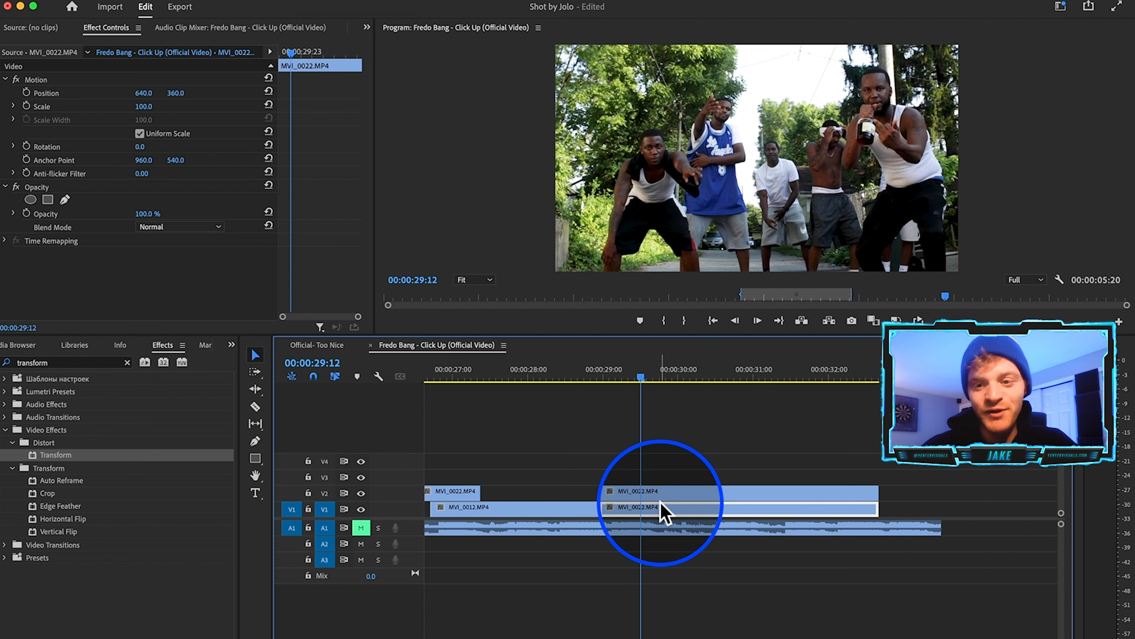
- Replace the V1 MVI_0022.MP4 clip with an After Effects composition and shrink its layer to about a fifth of the frame width
right_click(638, 516)
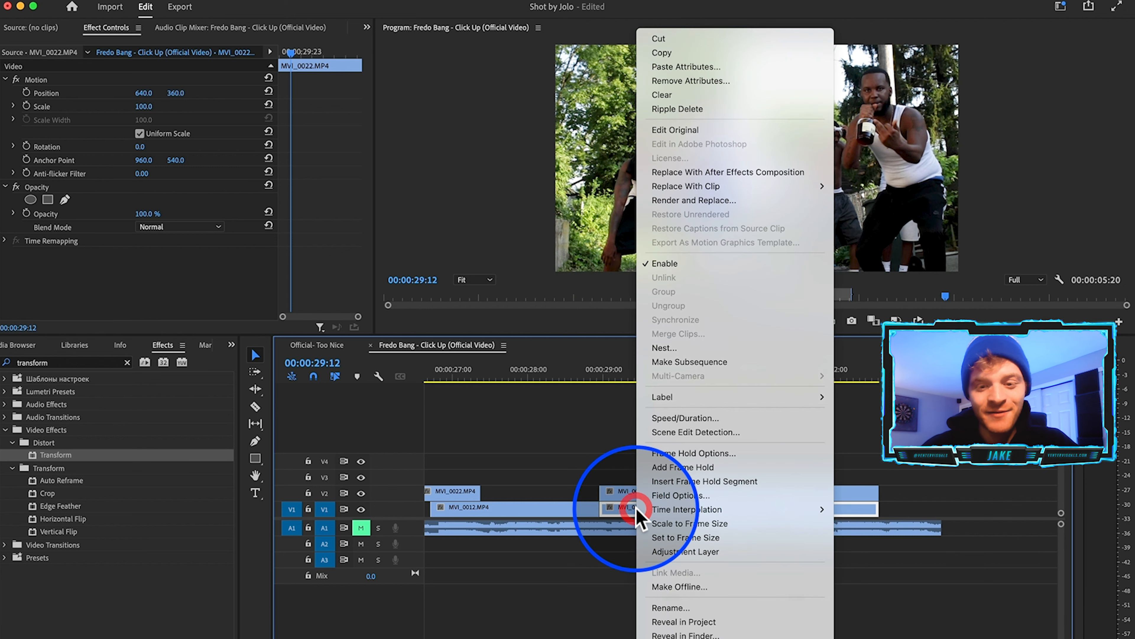
left_click(706, 173)
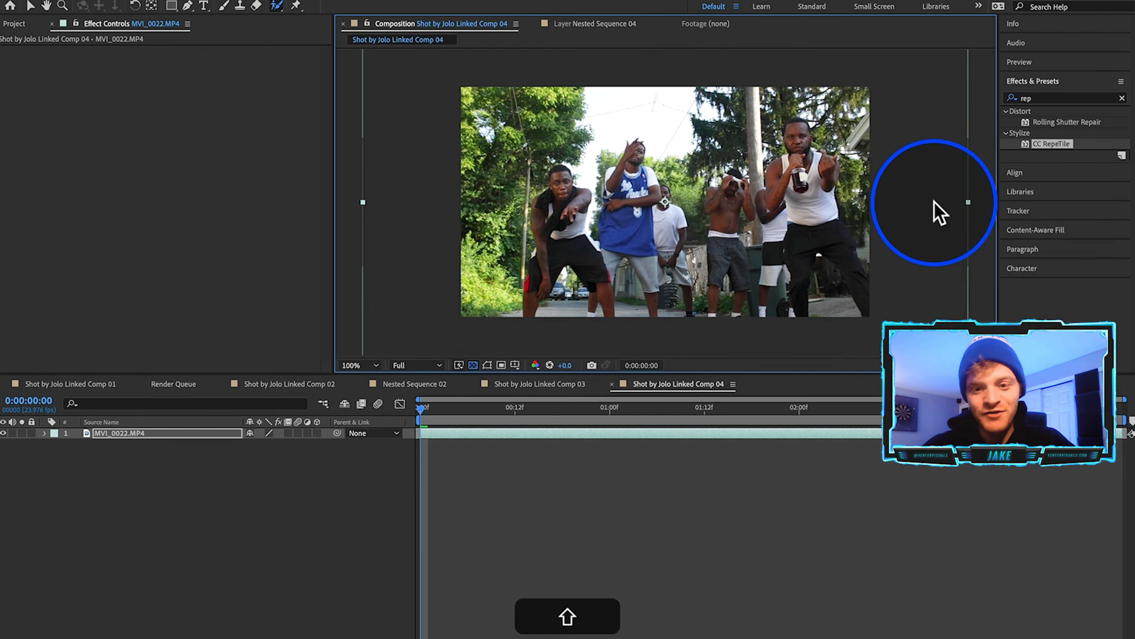
left_click_drag(870, 203, 702, 216)
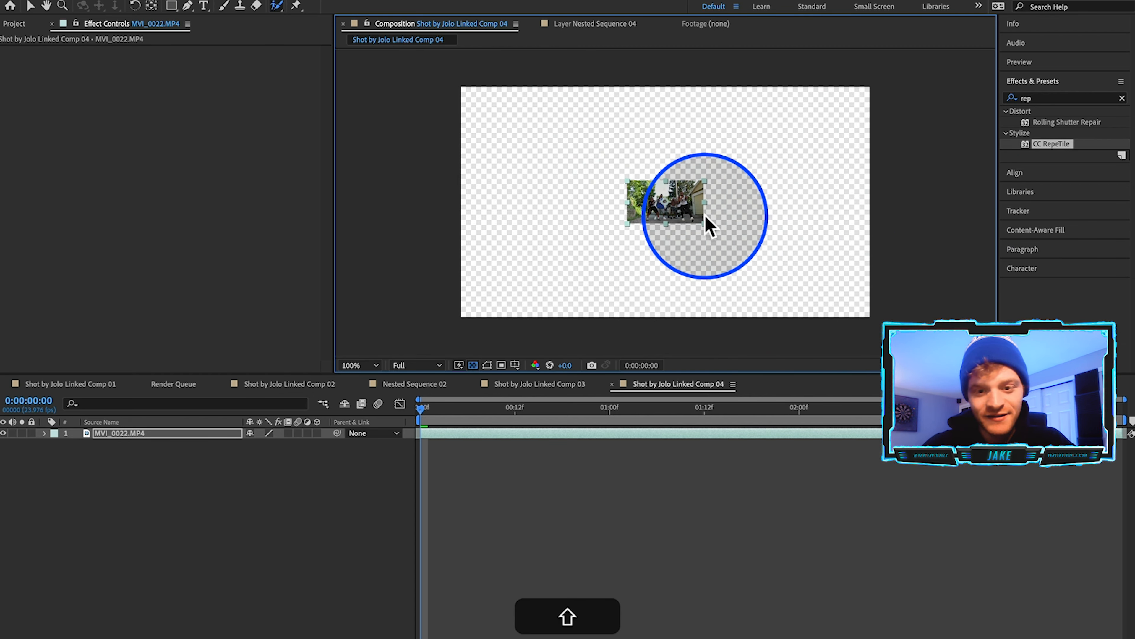
left_click_drag(706, 215, 705, 215)
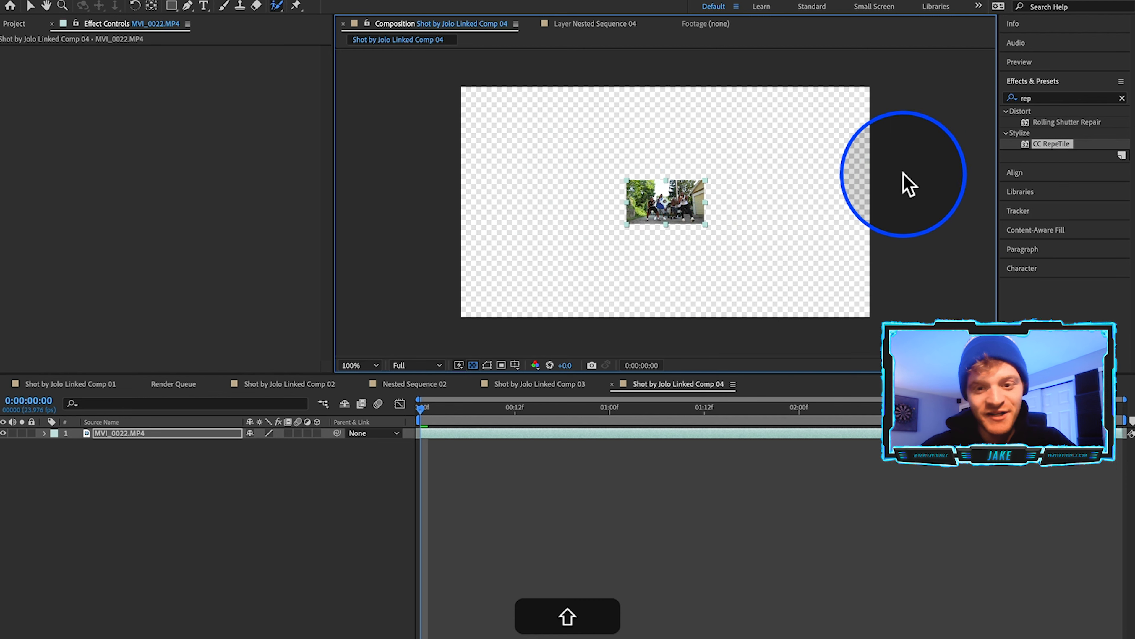
left_click(917, 175)
- Search the effects for "cc re" and apply CC RepeTile to the shrunken MVI_0022.MP4 layer
left_click(1122, 98)
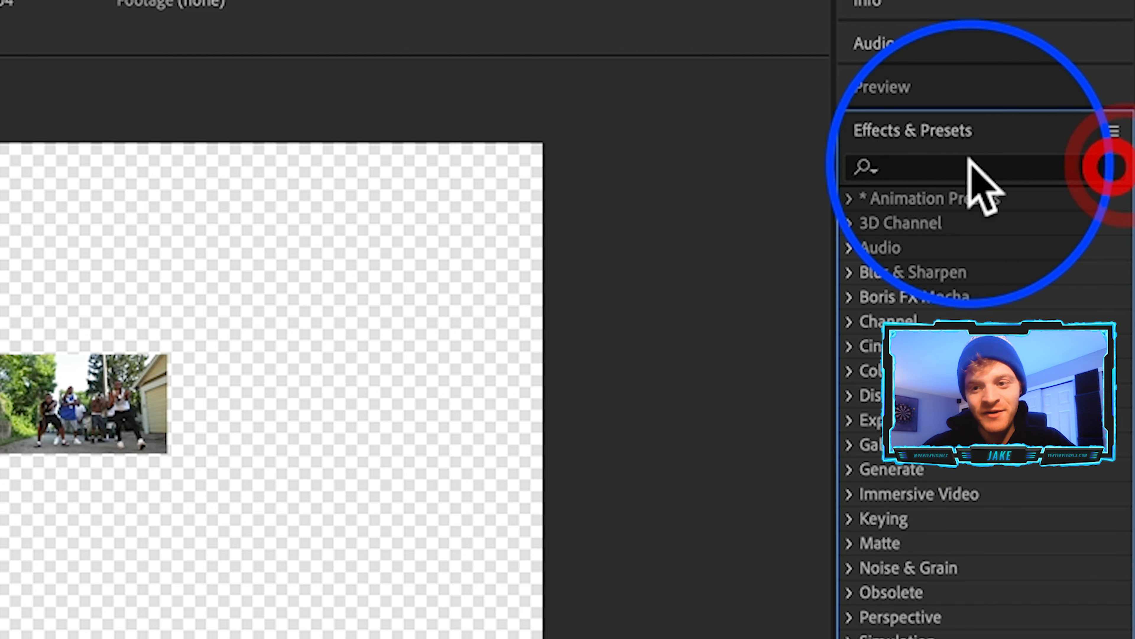
left_click(967, 165)
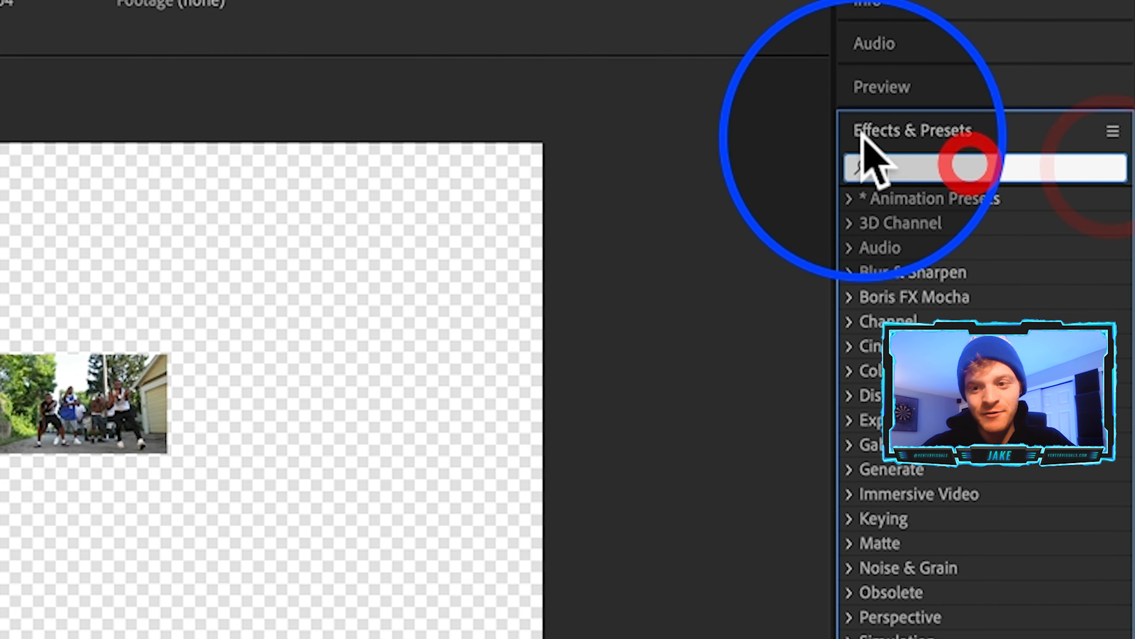
type("cc re")
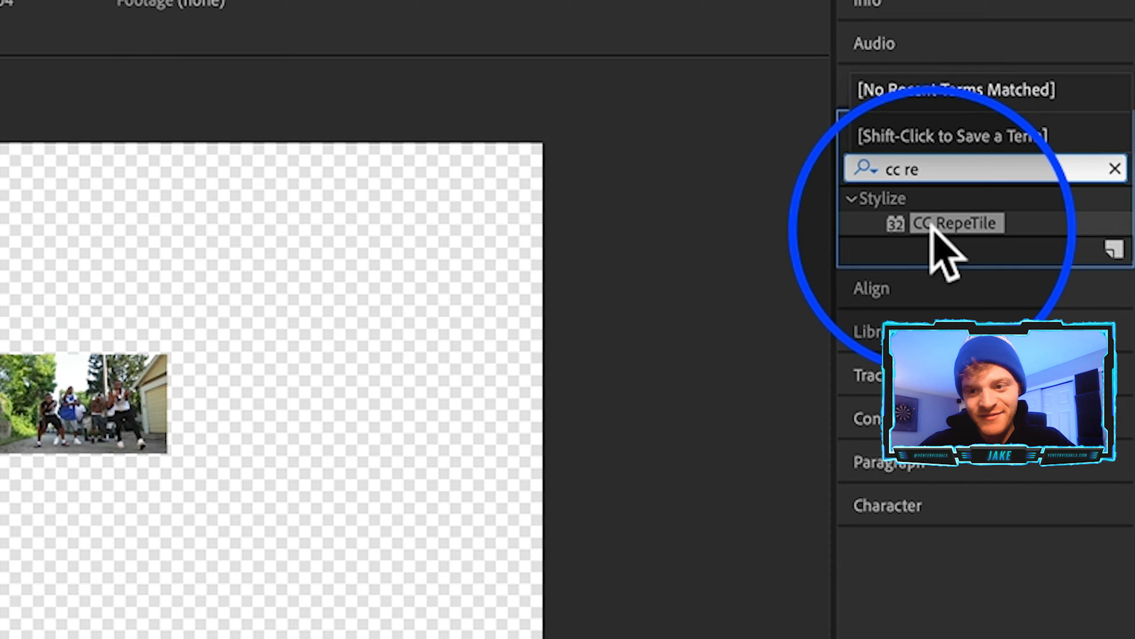
left_click(957, 223)
left_click_drag(958, 226, 127, 412)
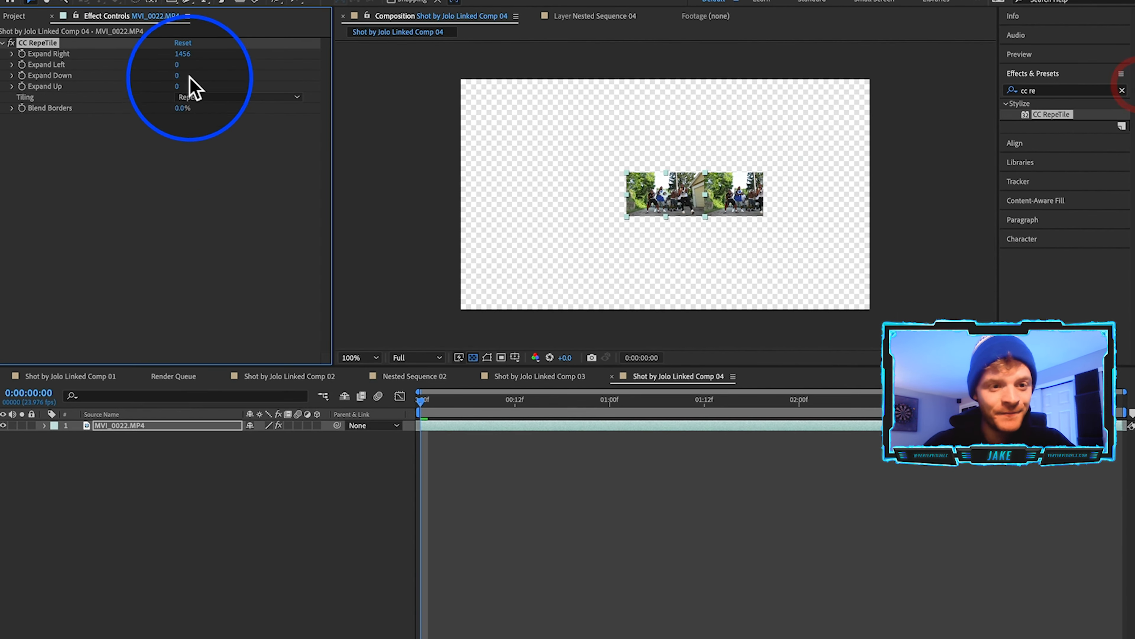
- Set CC RepeTile's Expand Right to 6000 so the tiles repeat to the frame's right edge
left_click_drag(175, 54, 1134, 52)
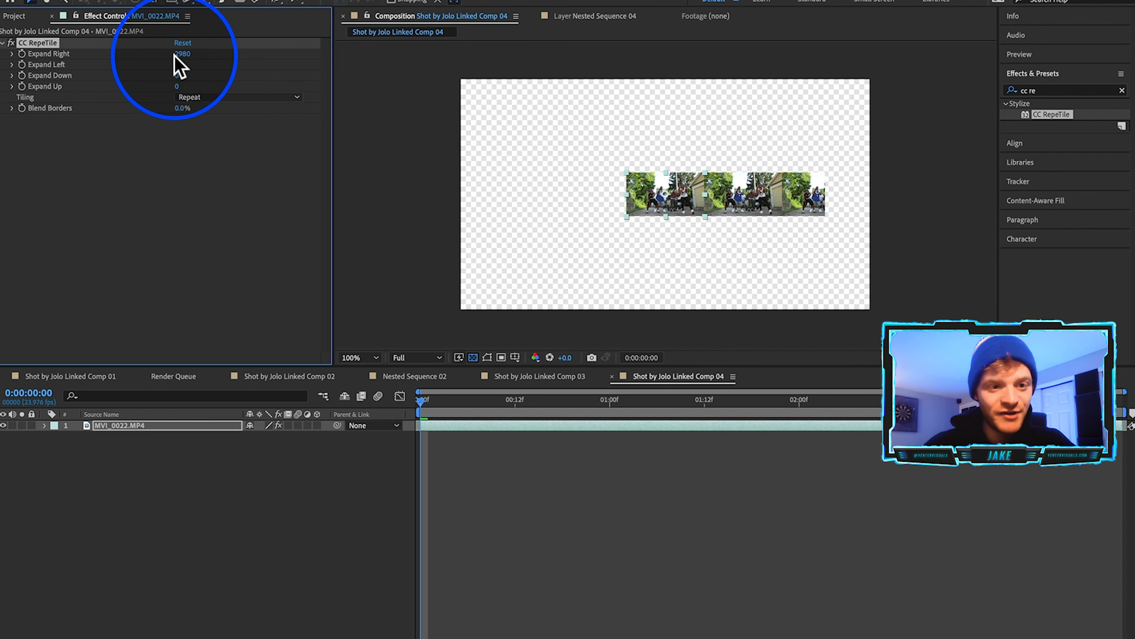
left_click_drag(181, 54, 431, 57)
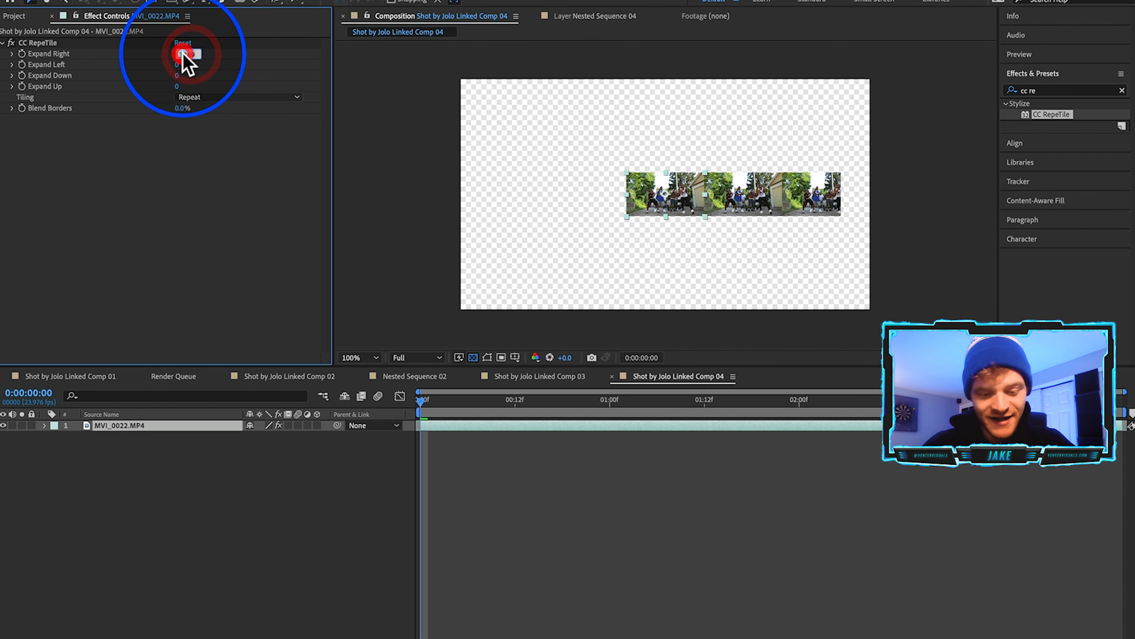
type("6000")
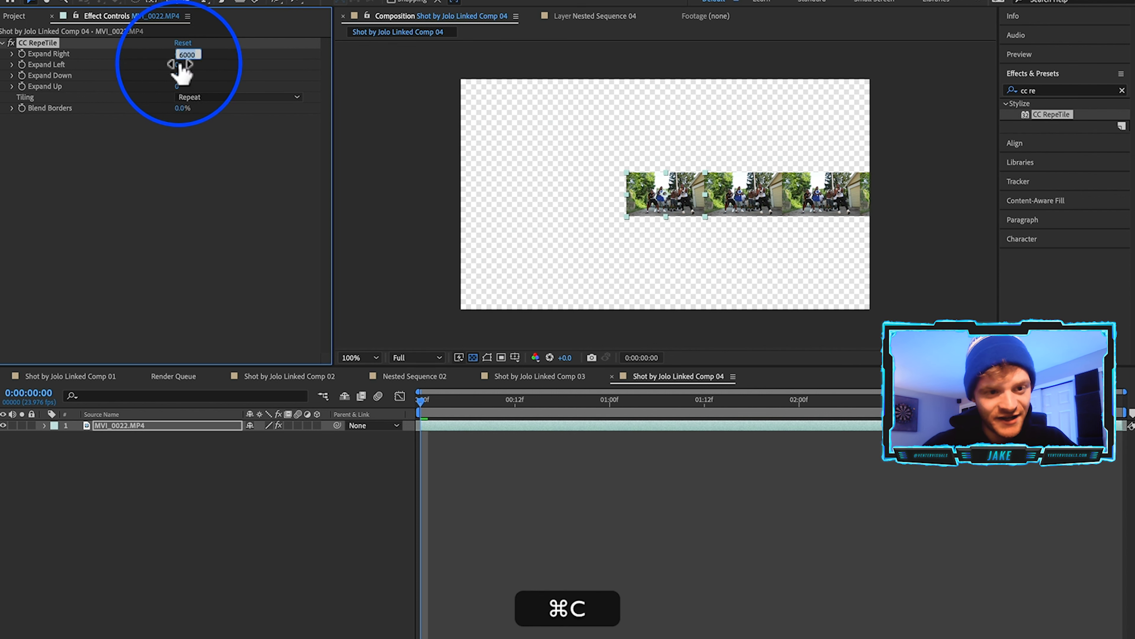
- Set CC RepeTile's Expand Left, Expand Down and Expand Up to 6000 so the tiles fill the whole frame
type("6000")
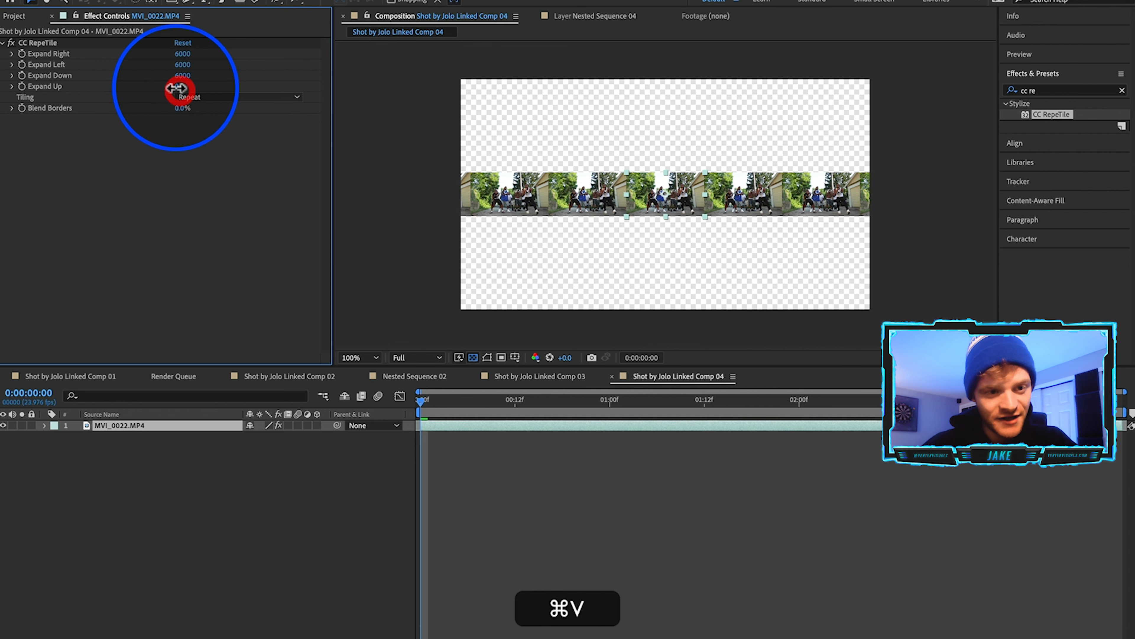
left_click(177, 87)
type("6000")
left_click(260, 228)
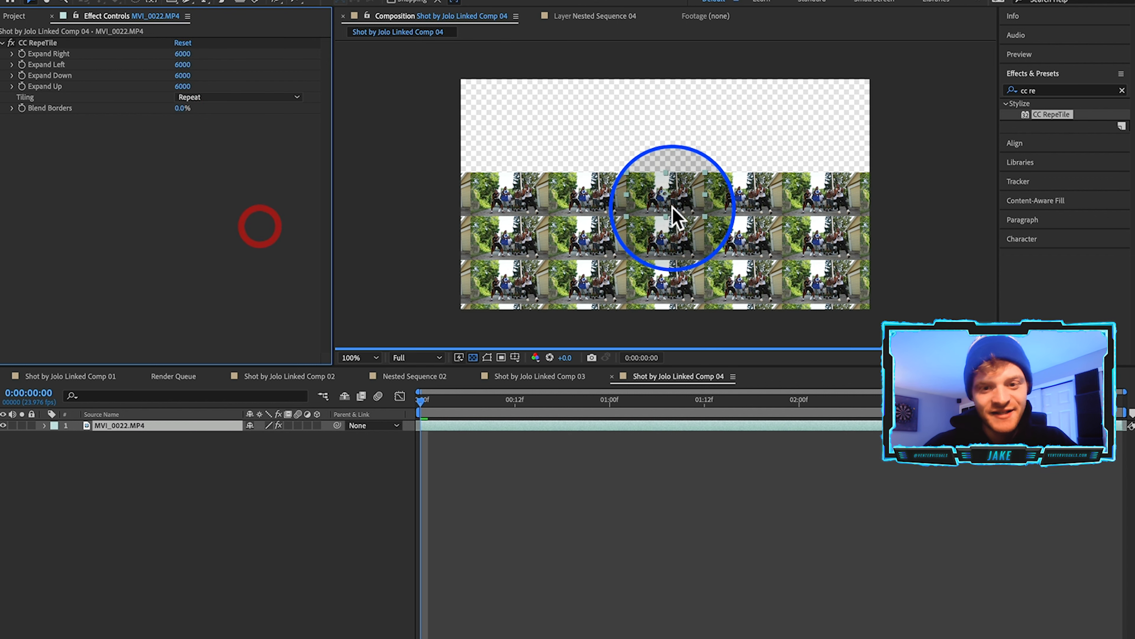
left_click(731, 581)
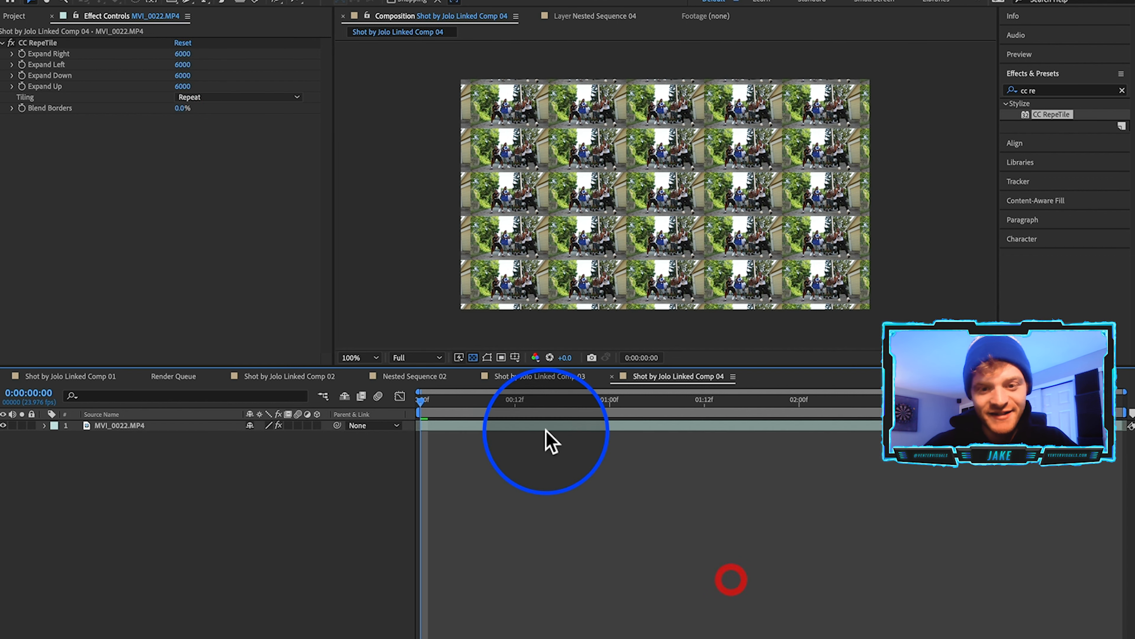
- Pre-compose the MVI_0022.MP4 layer, leaving all attributes in the current composition, and make the resulting layer 3D
left_click(132, 425)
right_click(132, 432)
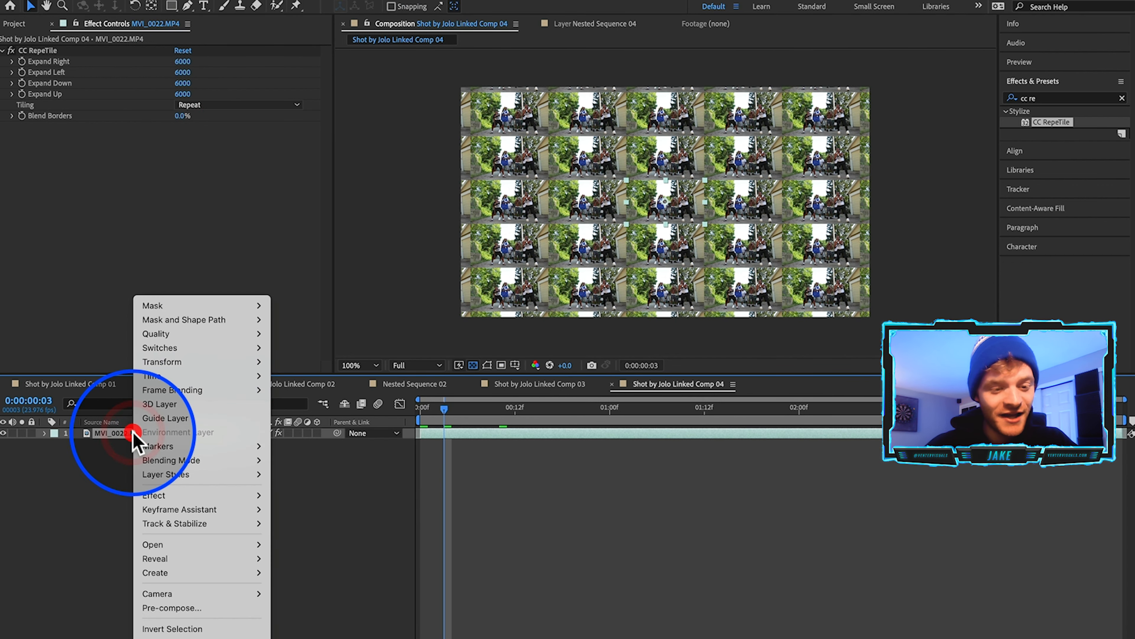
left_click(170, 608)
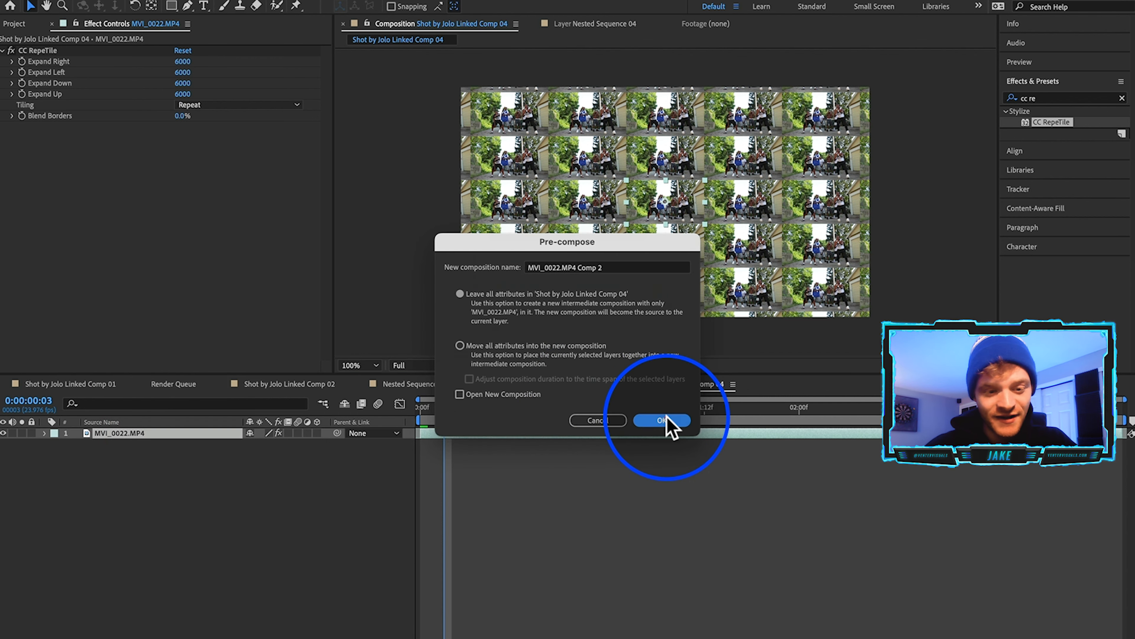
left_click(667, 424)
left_click(317, 433)
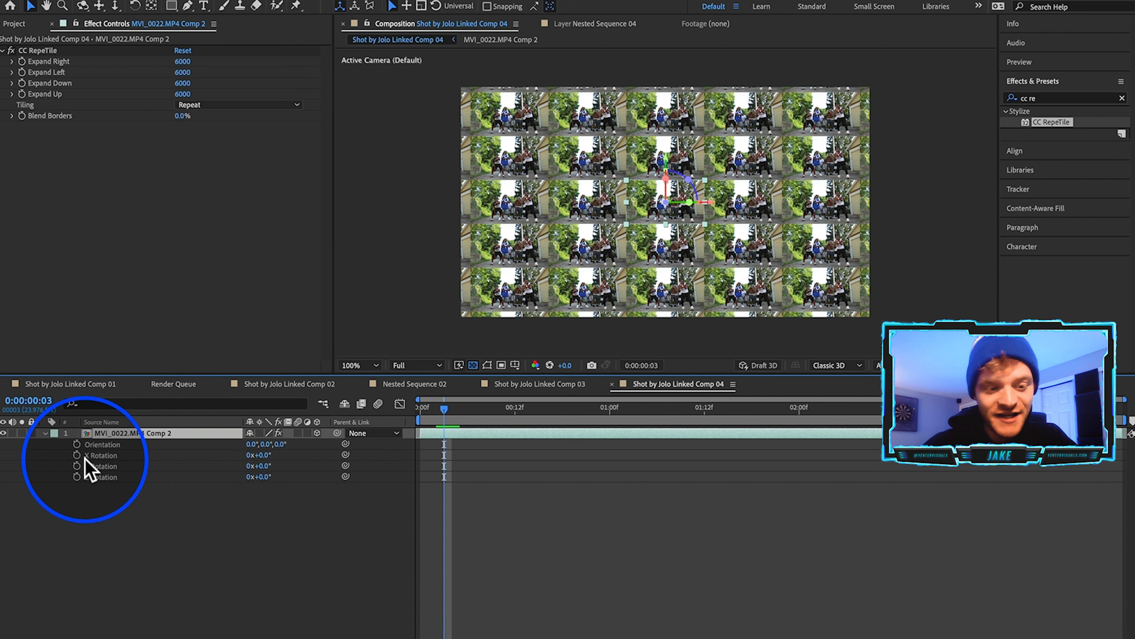
- Keyframe the tiled layer's Z Rotation from -11° at the composition's start to +6° at its end
left_click_drag(267, 455, 251, 477)
key("super+z")
key("super+z")
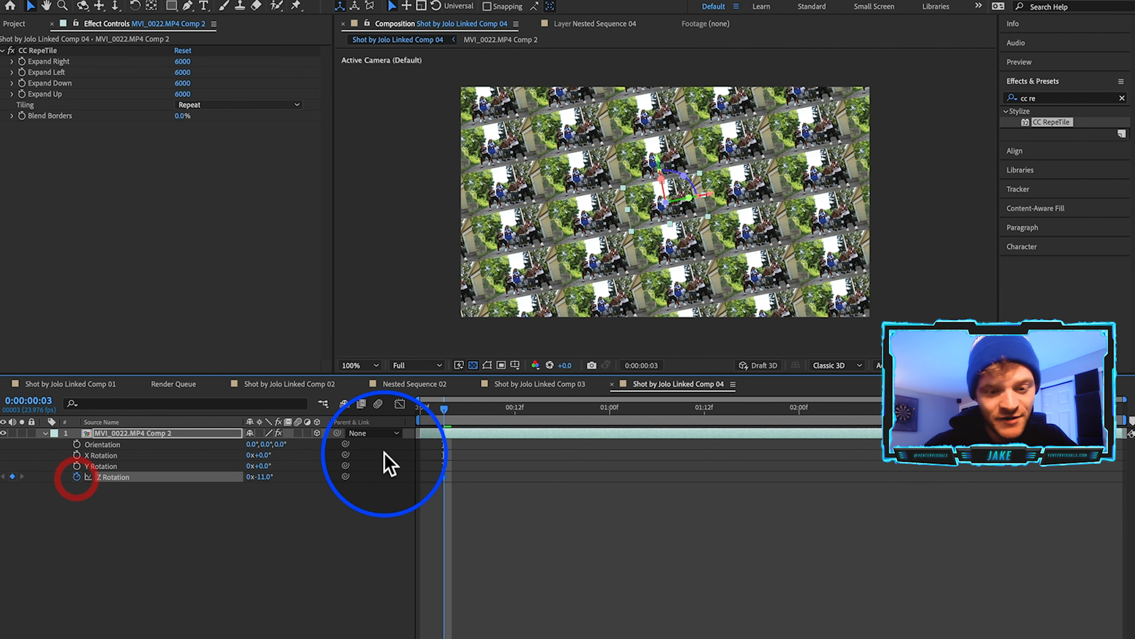
left_click_drag(917, 407, 973, 408)
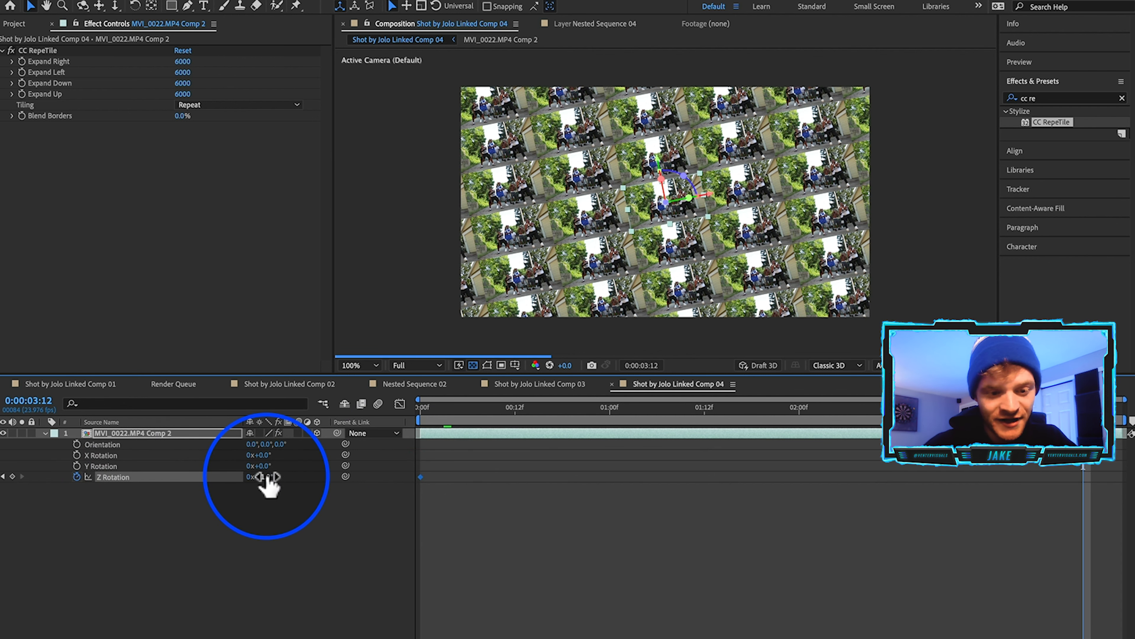
left_click_drag(267, 477, 279, 476)
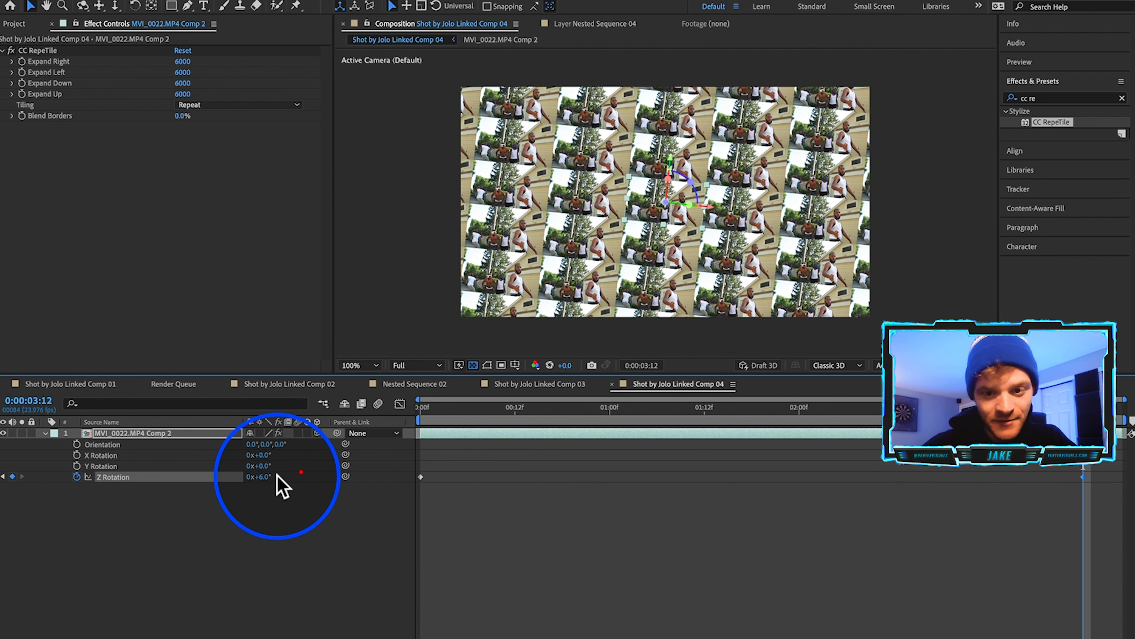
left_click_drag(1115, 477, 1122, 477)
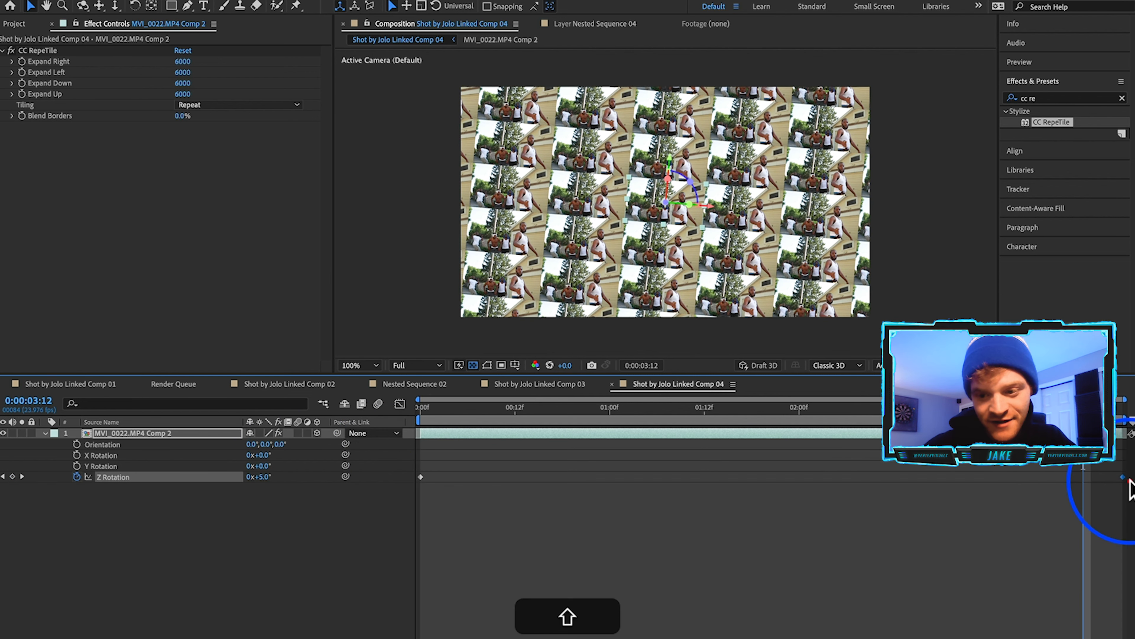
- Tilt the tiled layer in 3D by setting its X Rotation to -34°
left_click(644, 424)
left_click_drag(632, 411, 547, 415)
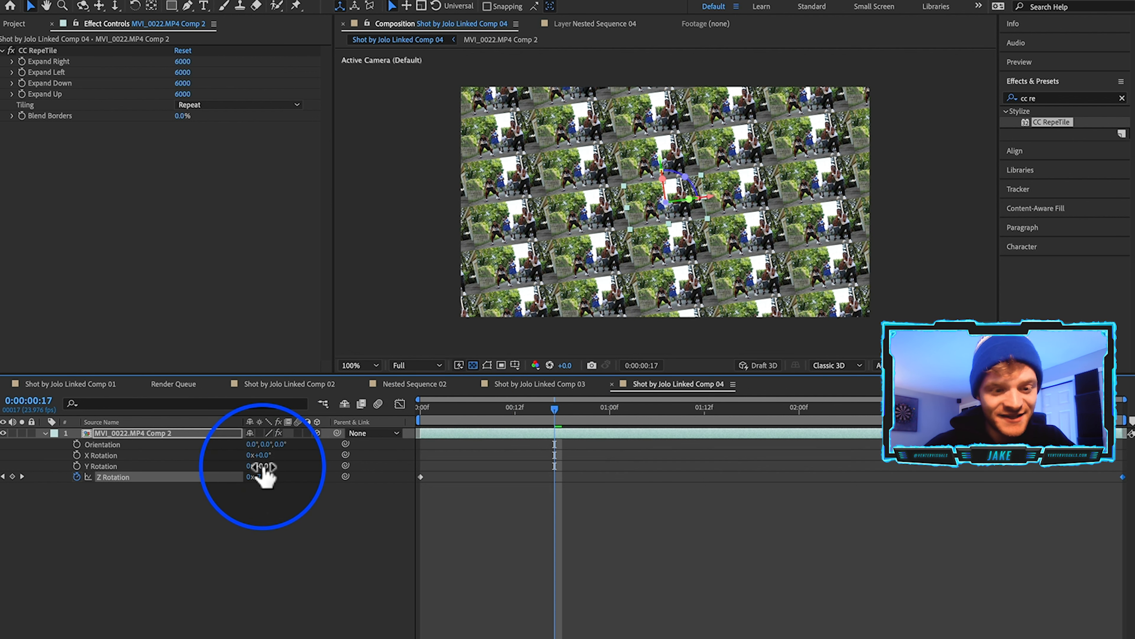
mouse_move(263, 465)
left_mouse_down()
mouse_move(273, 466)
mouse_move(247, 457)
left_mouse_up()
key("super+z")
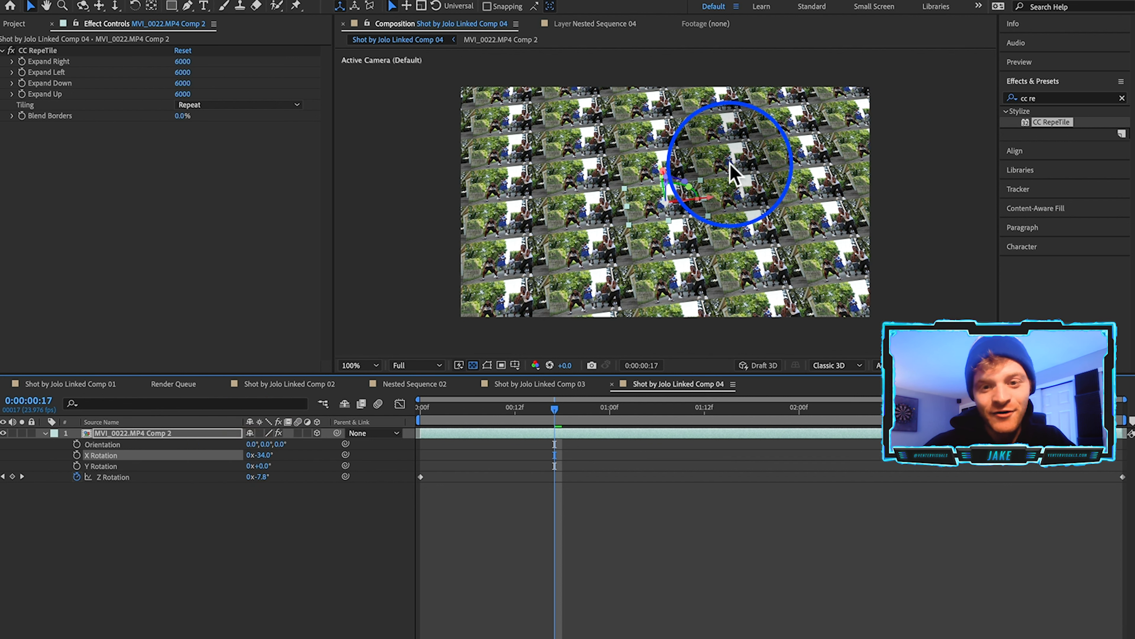
left_click(204, 554)
- Increase the tiled layer's Scale to roughly double the tile size and preview the rotation along the composition
left_click(139, 436)
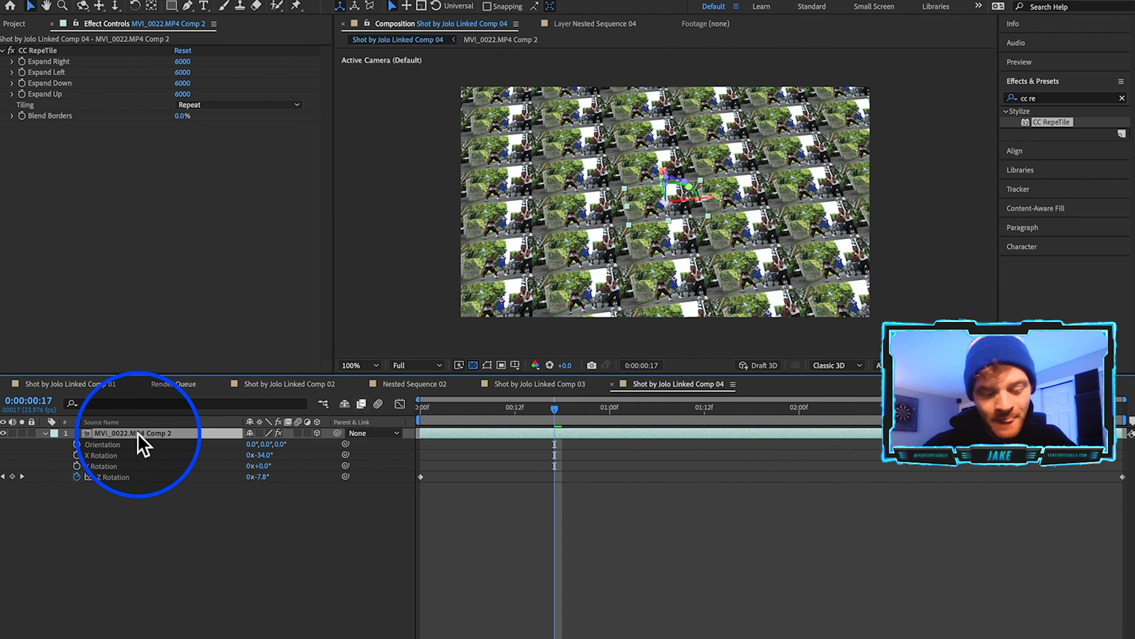
left_click(45, 433)
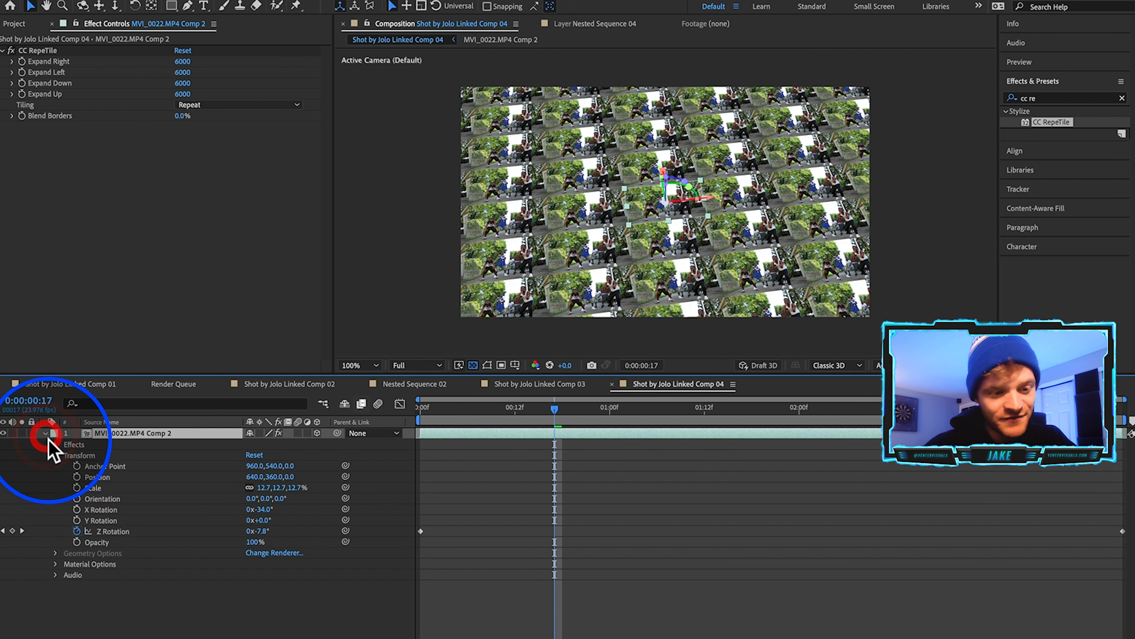
left_click_drag(262, 489, 271, 488)
left_click_drag(598, 408, 672, 410)
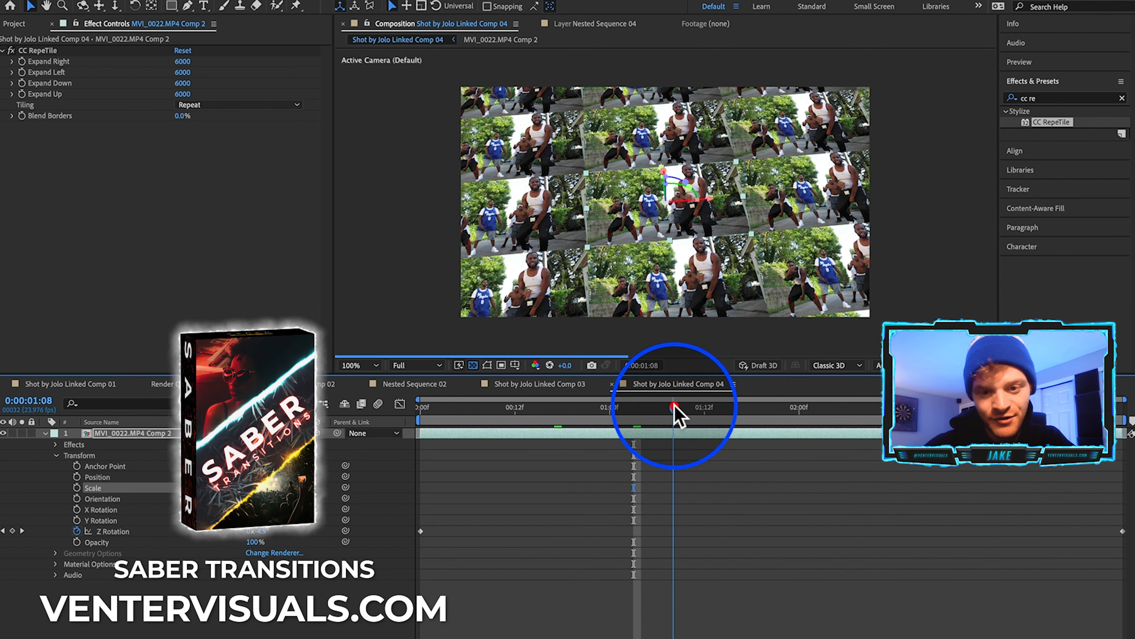
left_click(733, 407)
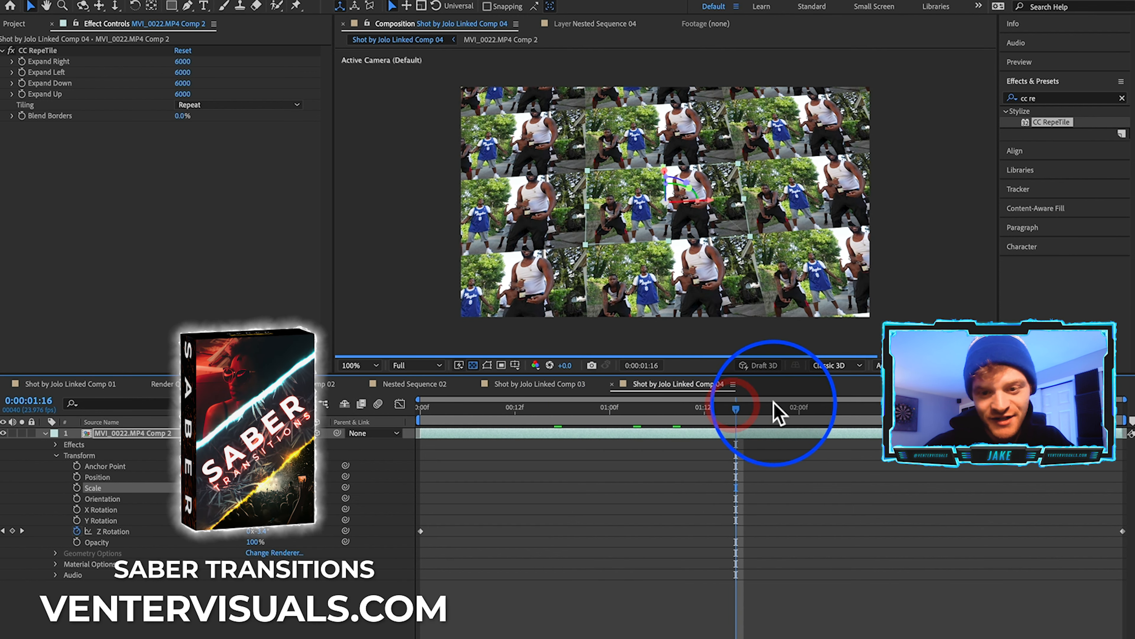
left_click(783, 408)
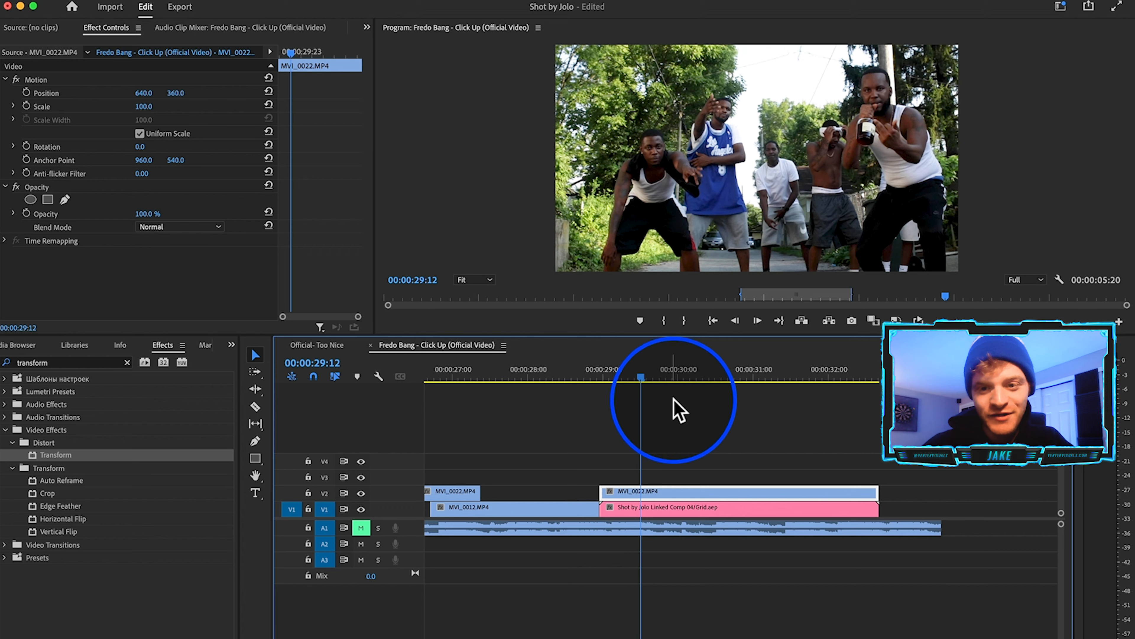
- In Premiere Pro, nest the V2 MVI_0022.MP4 clip above the grid and replace the nested sequence with an After Effects composition
left_click_drag(691, 389, 616, 386)
right_click(626, 494)
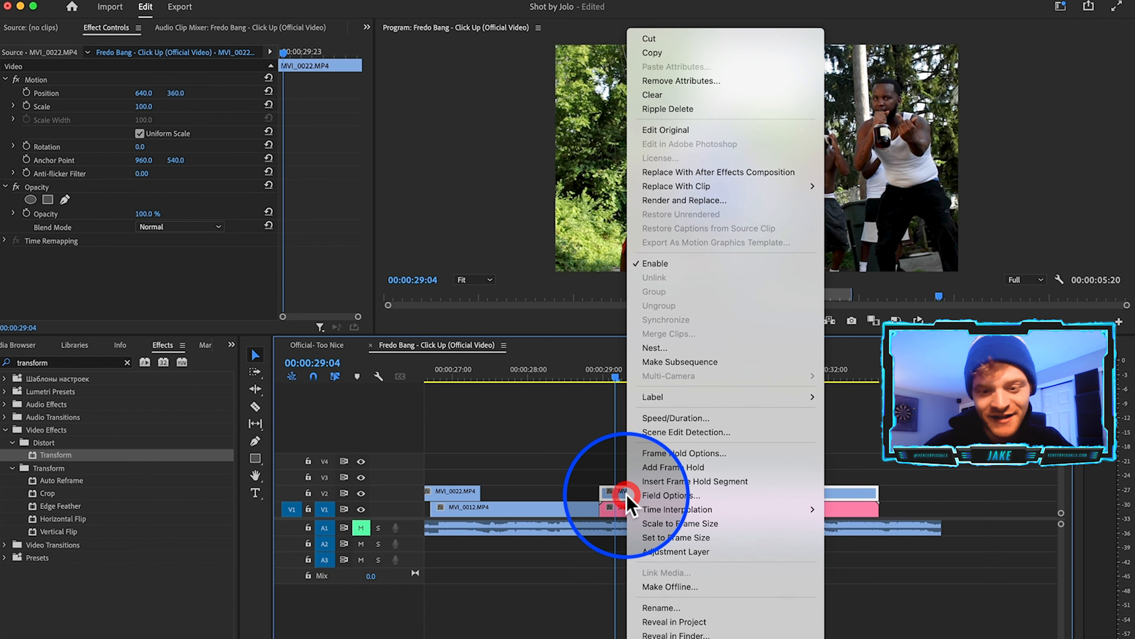
left_click(670, 347)
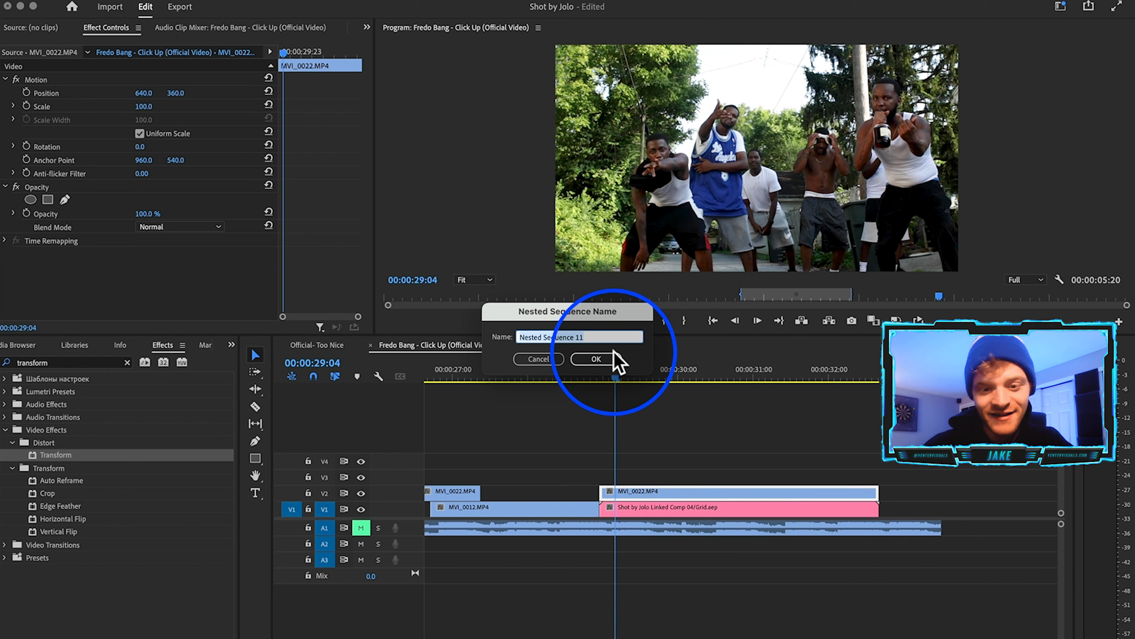
left_click(598, 355)
left_click(628, 501)
right_click(646, 500)
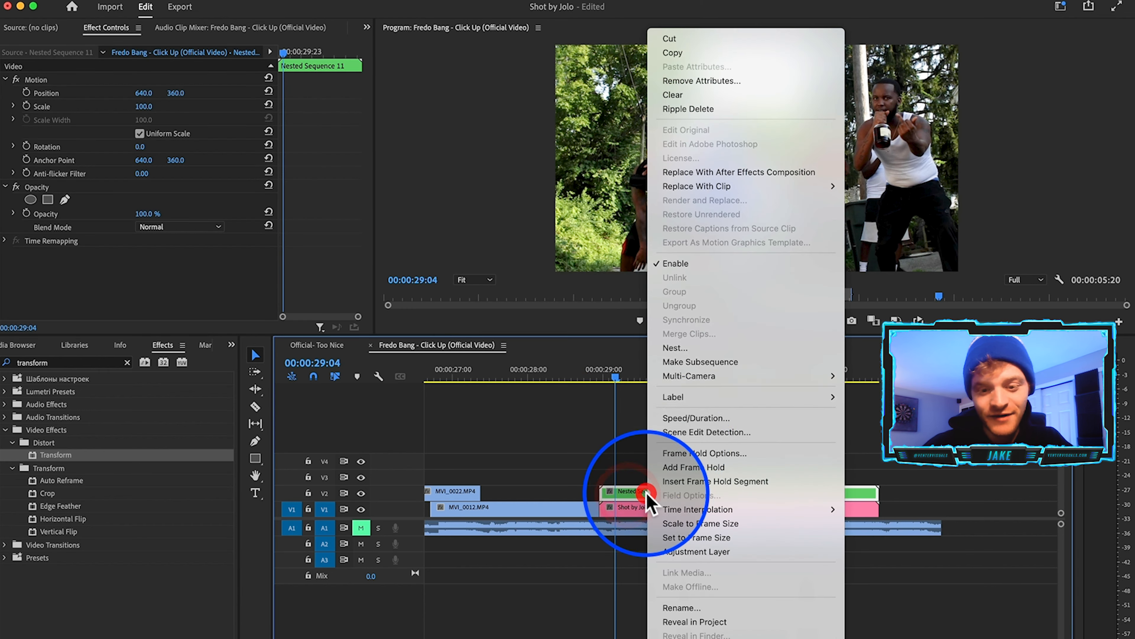
left_click(721, 173)
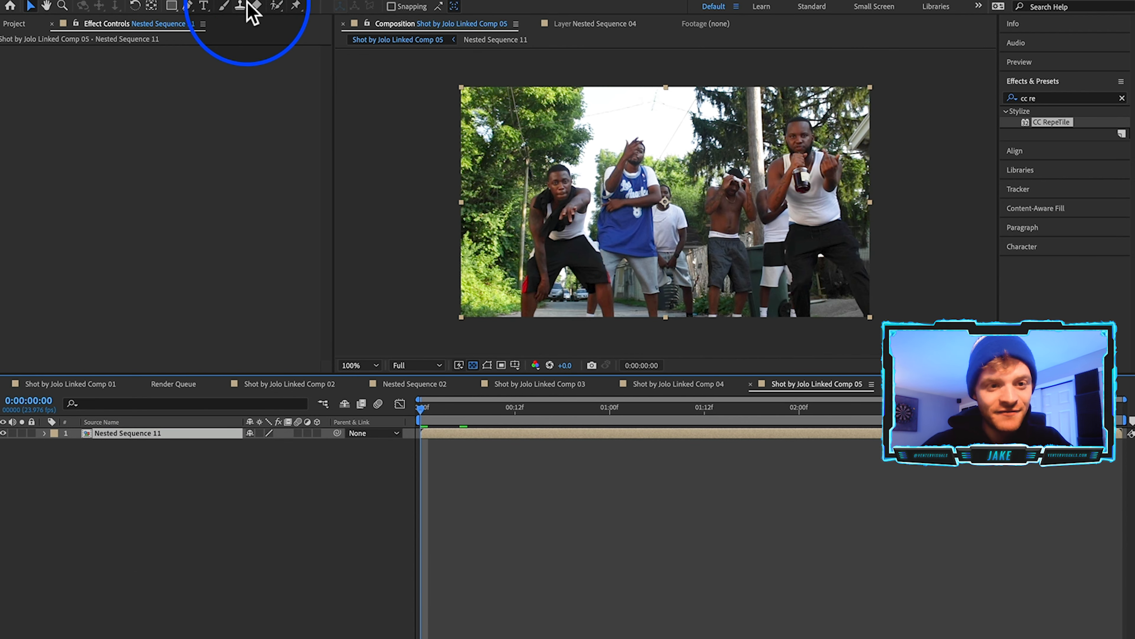
- Isolate the man in the white tank top holding the bottle with the Roto Brush and check his cutout in the composition
left_click(275, 7)
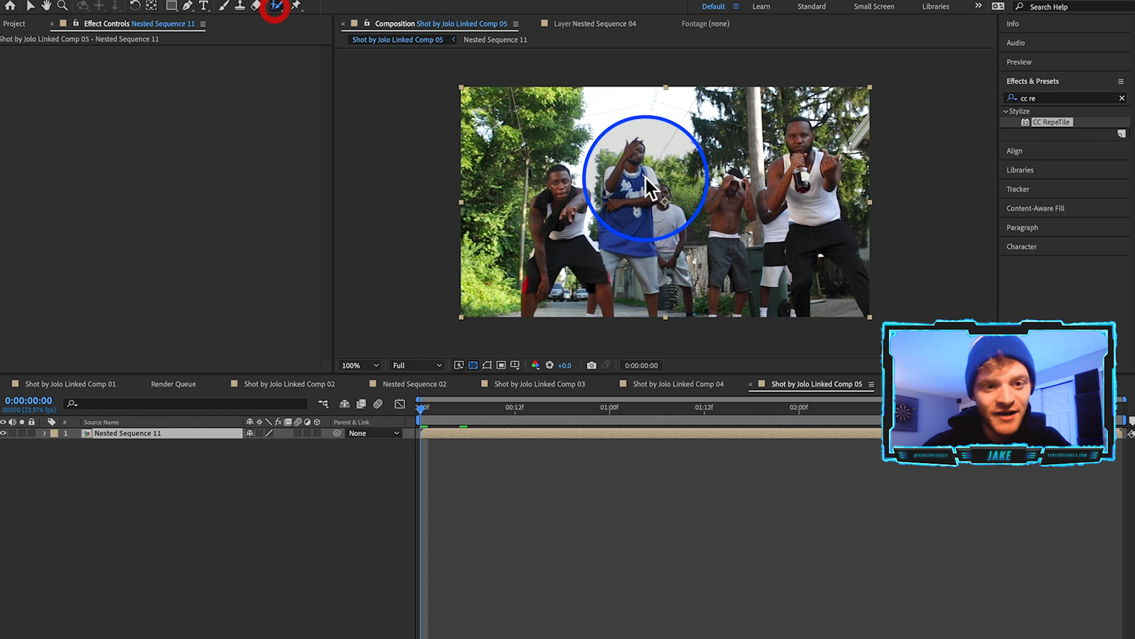
double_click(802, 151)
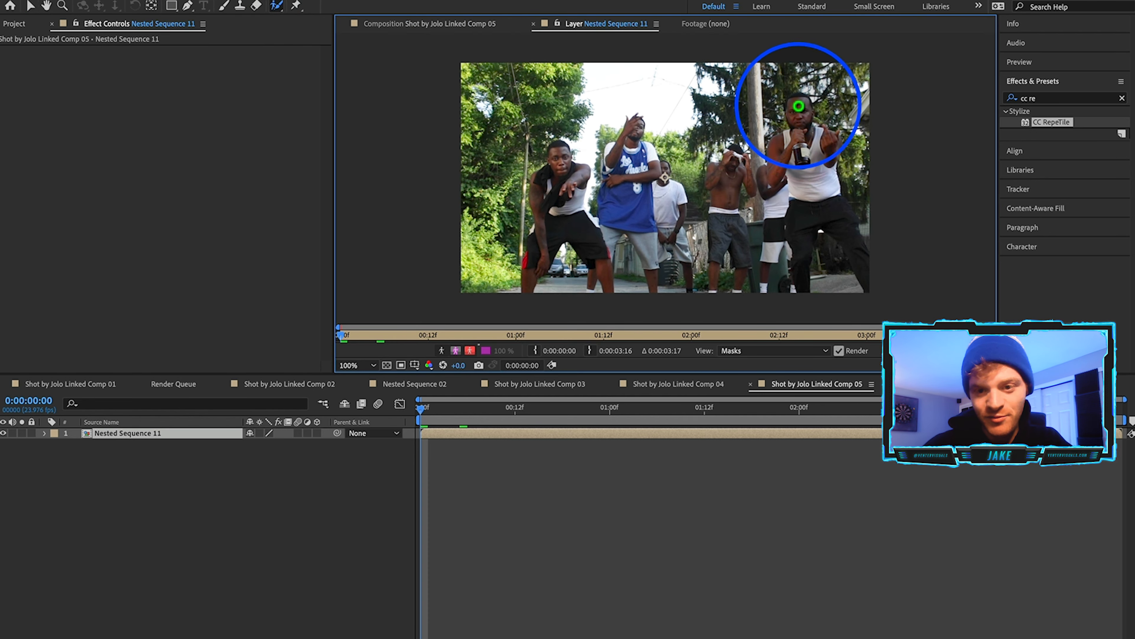
left_click_drag(798, 101, 798, 270)
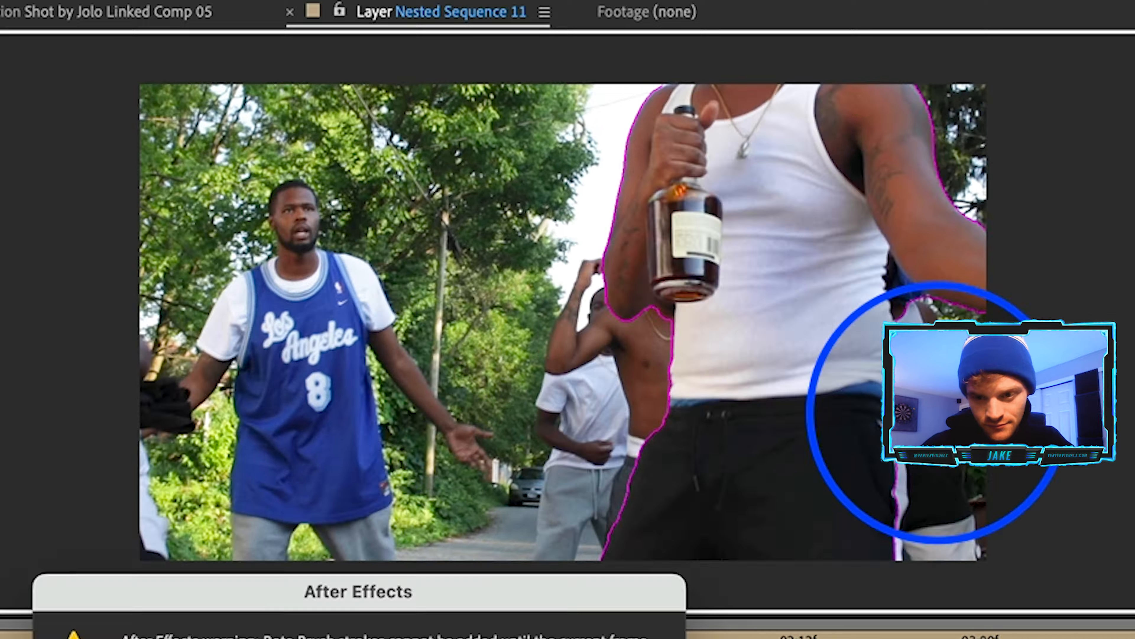
left_click_drag(617, 239, 595, 325)
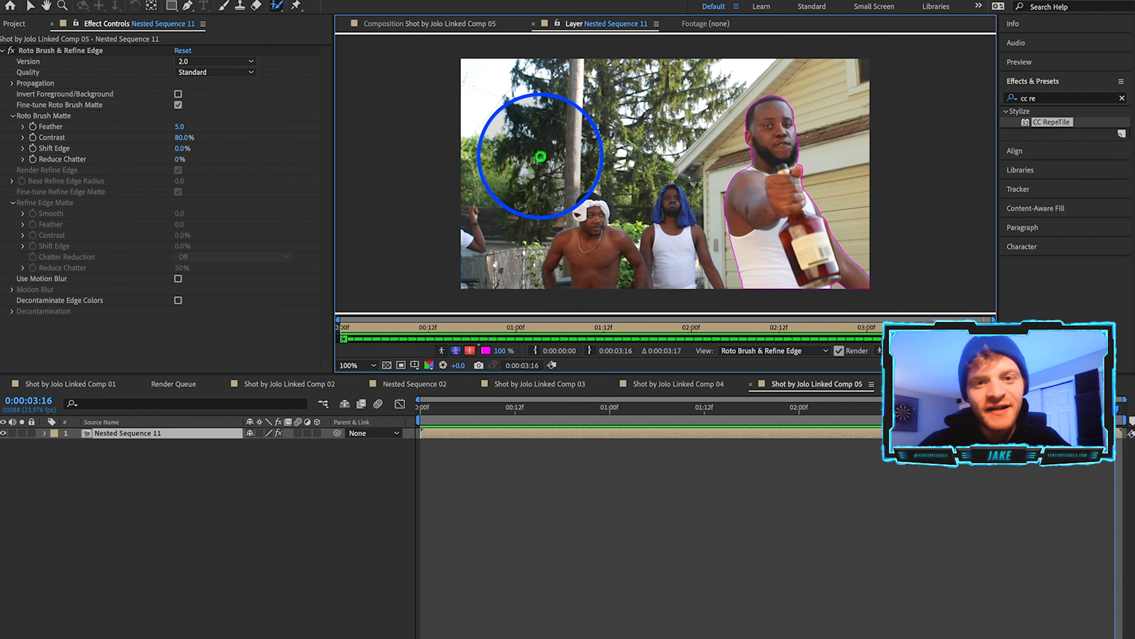
left_click(90, 12)
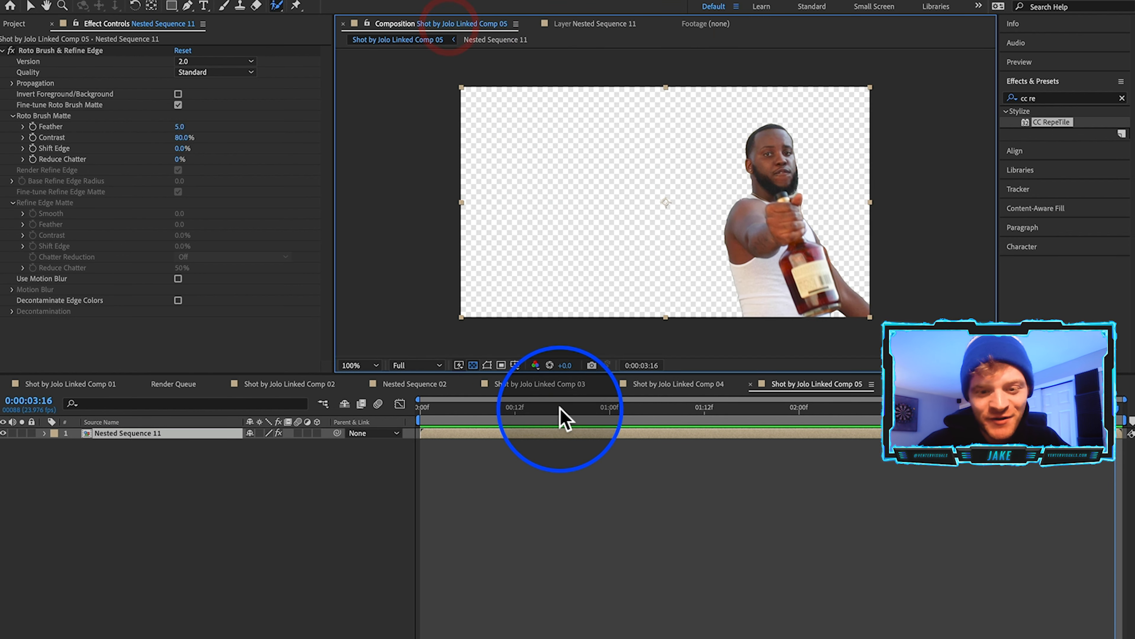
left_click_drag(530, 410, 549, 475)
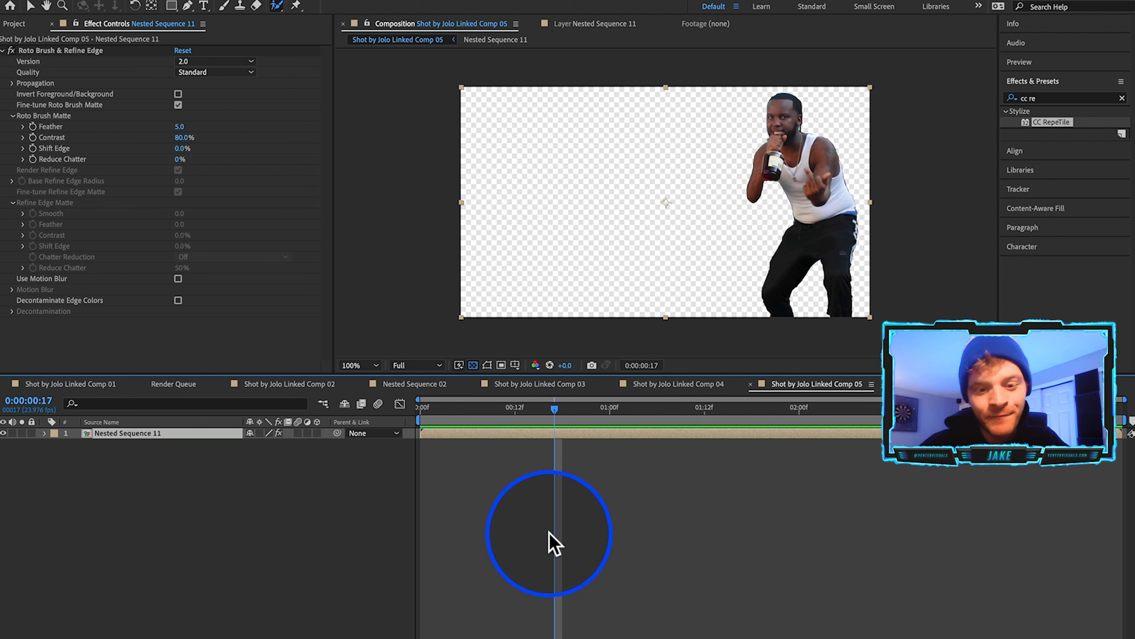
- Switch to Premiere Pro and compare the cutout over the tiled background with the reference video's clone shot around 00:00:10:14
left_click(684, 626)
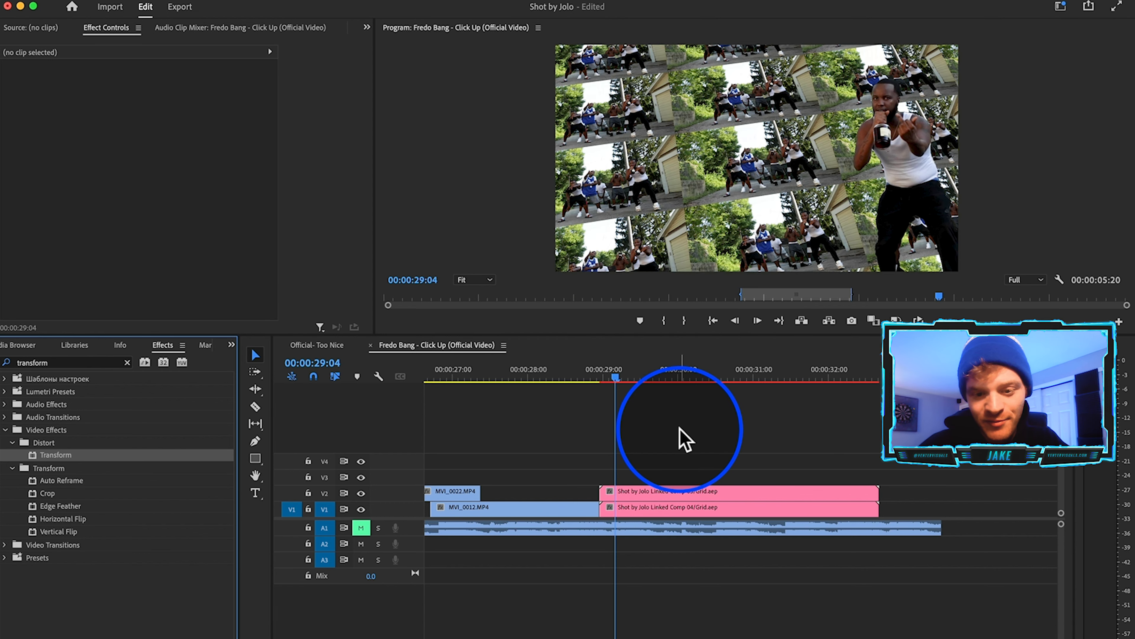
left_click_drag(679, 376, 706, 376)
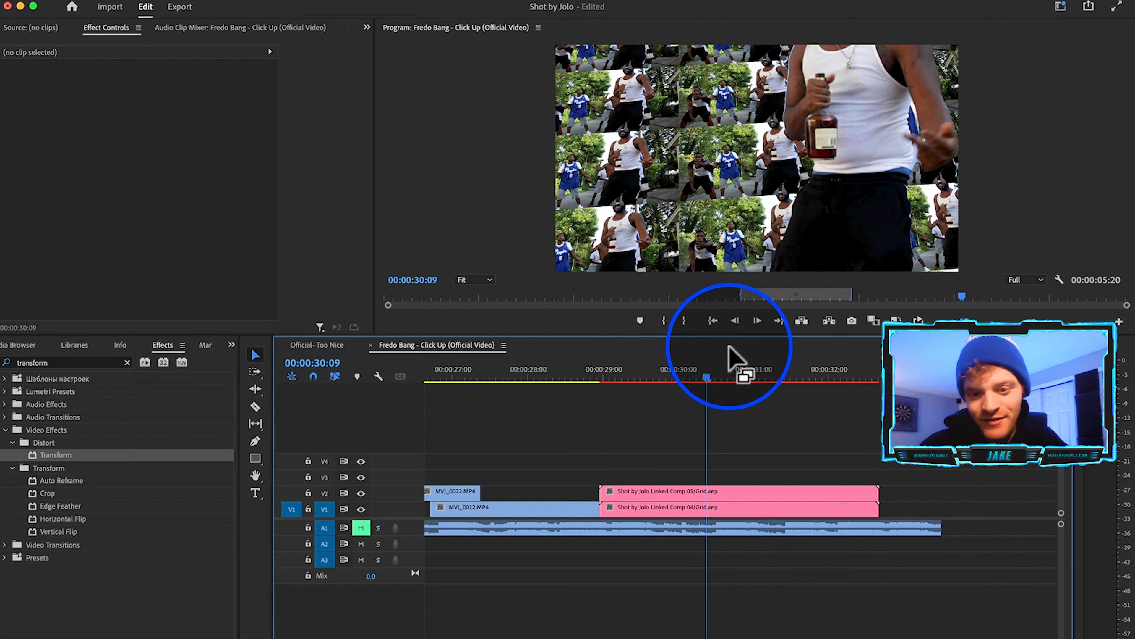
left_click_drag(761, 382, 786, 378)
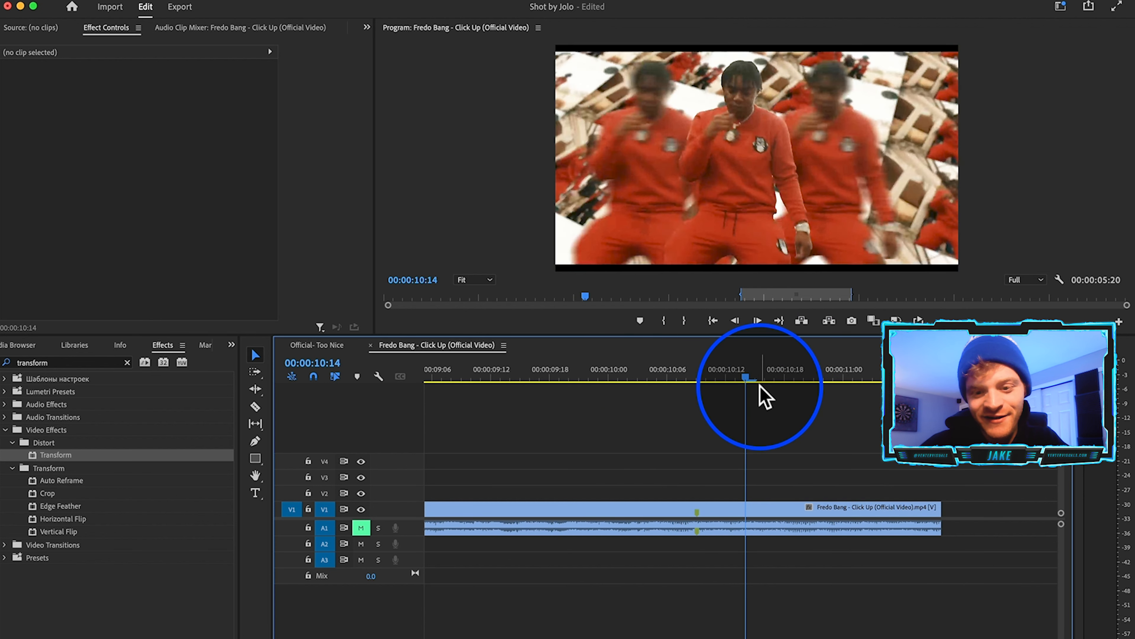
left_click(754, 370)
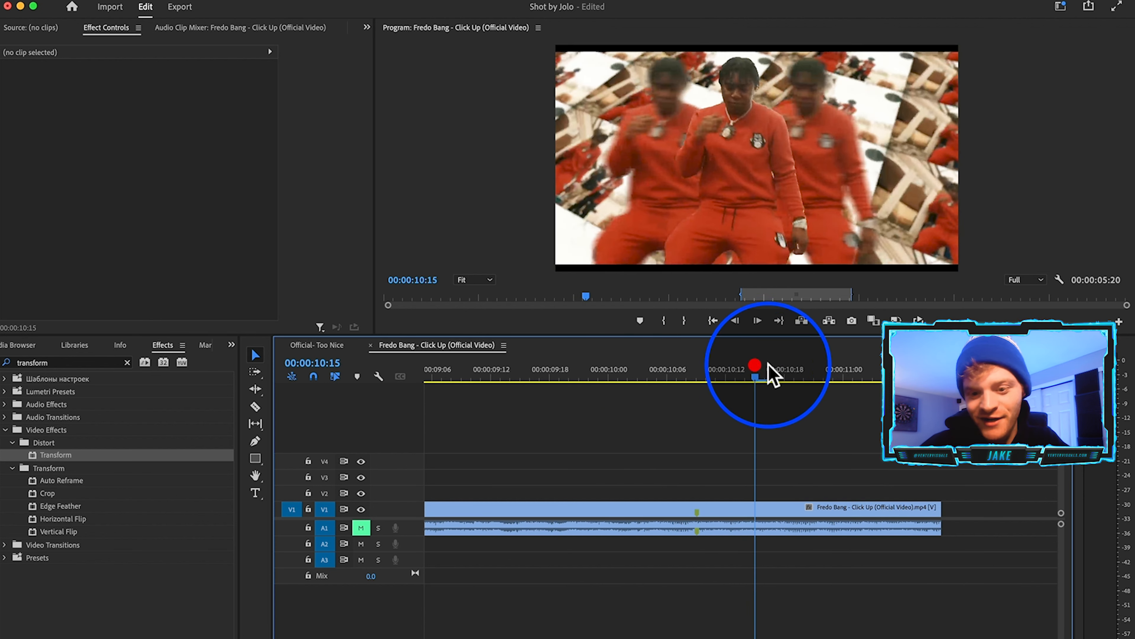
left_click_drag(767, 364, 686, 420)
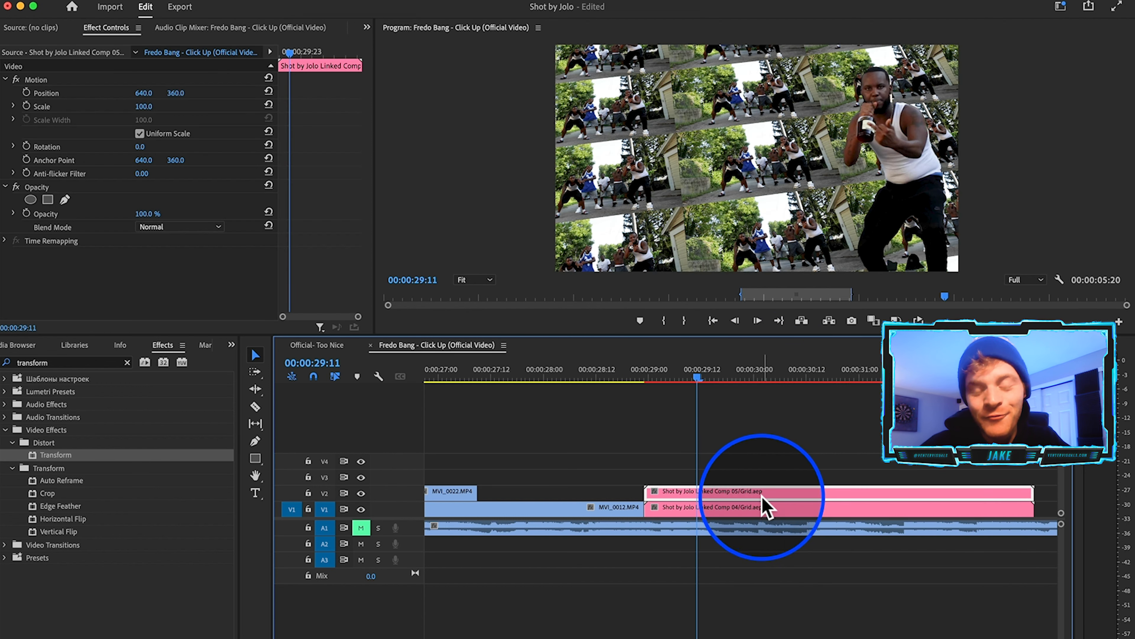
left_click(762, 448)
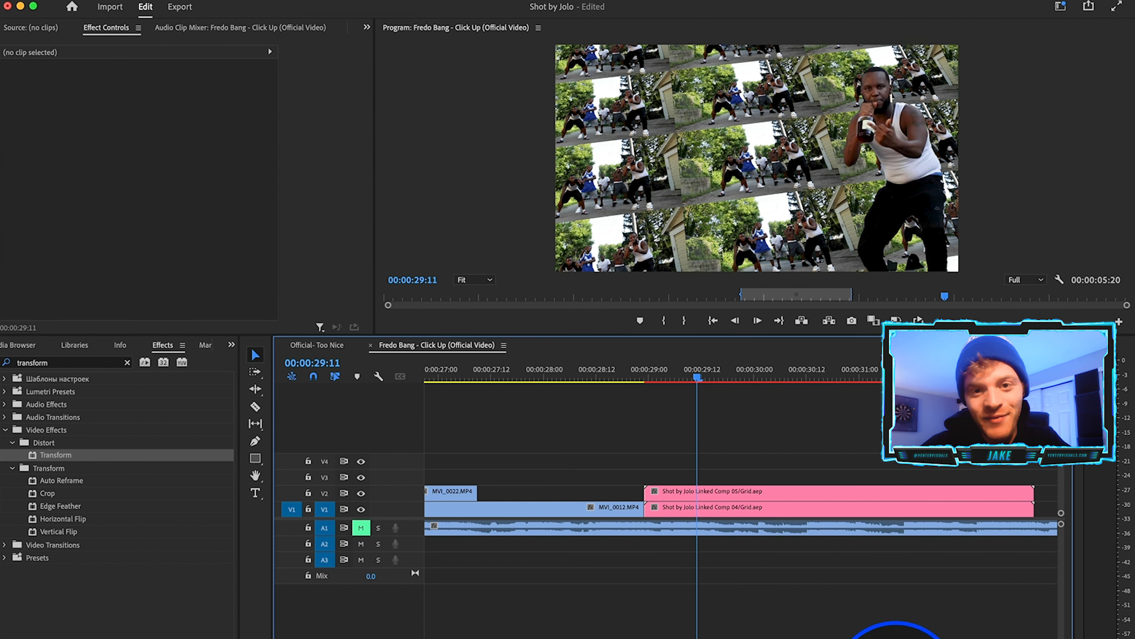
- Switch to After Effects, duplicate the rotoscoped Nested Sequence 11 layer, and remove Roto Brush & Refine Edge from the lower copy
mouse_move(886, 634)
left_click(727, 633)
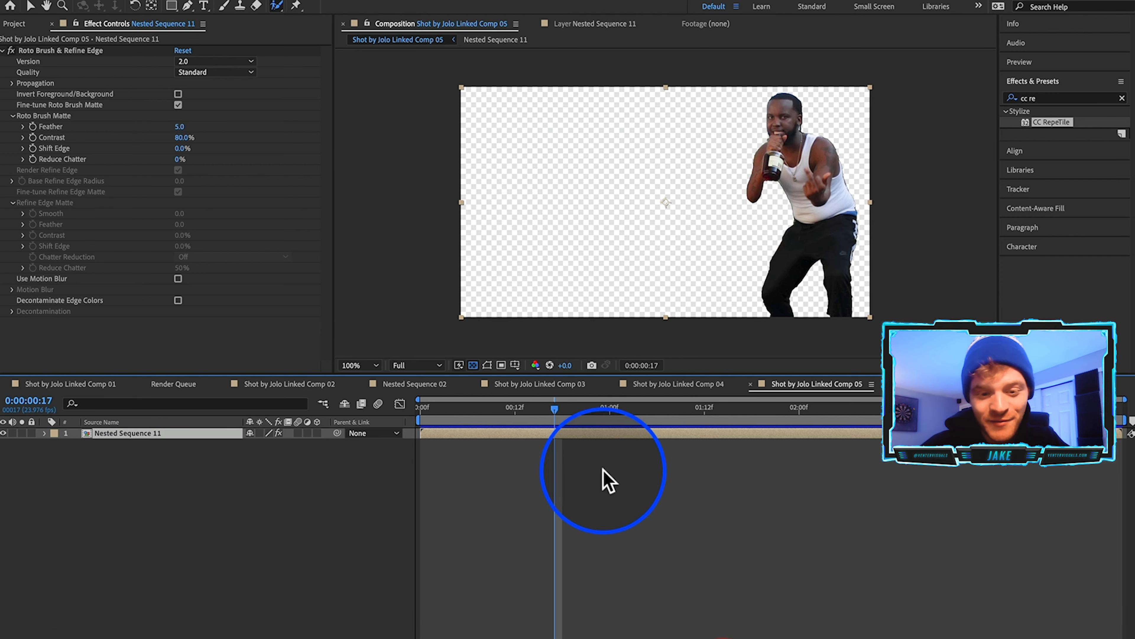
left_click(200, 433)
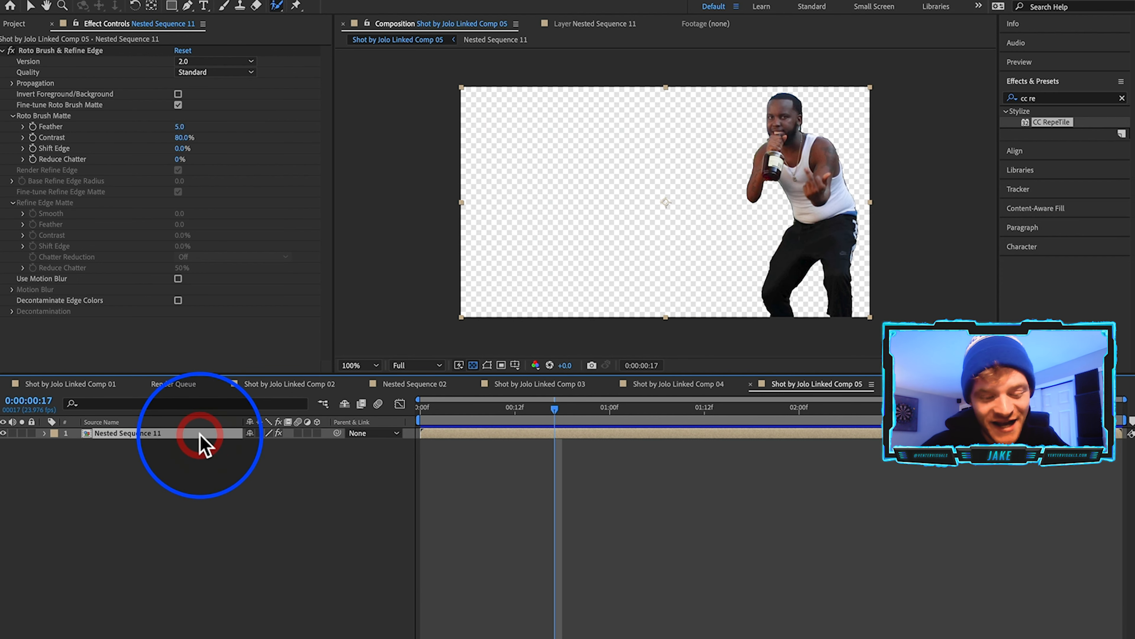
key("super+d")
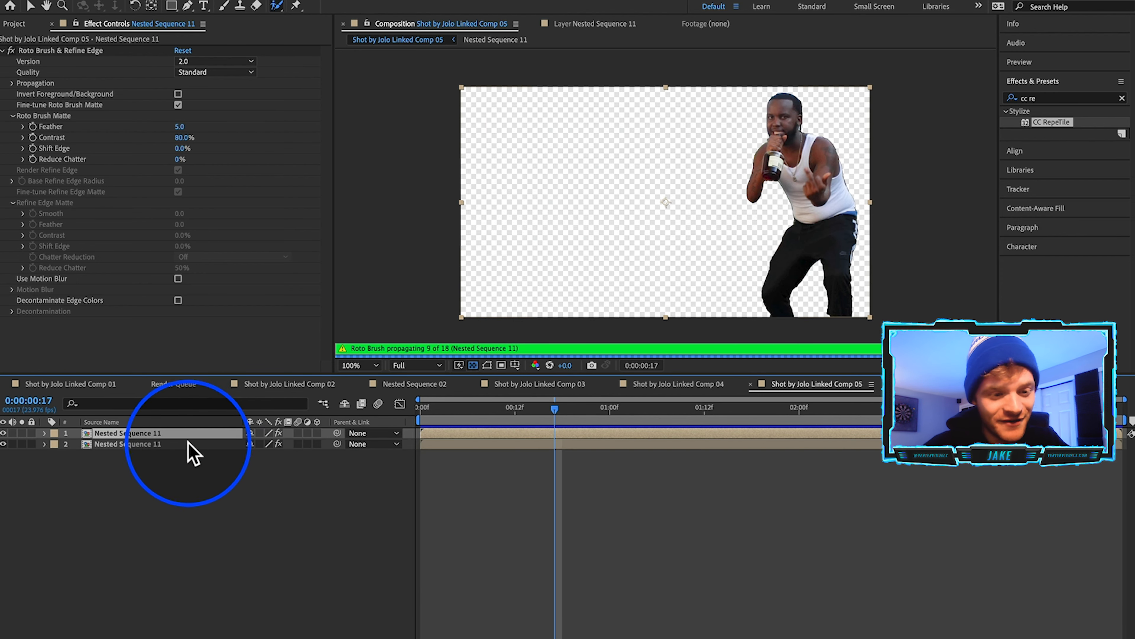
left_click(187, 442)
left_click(48, 50)
key("BackSpace")
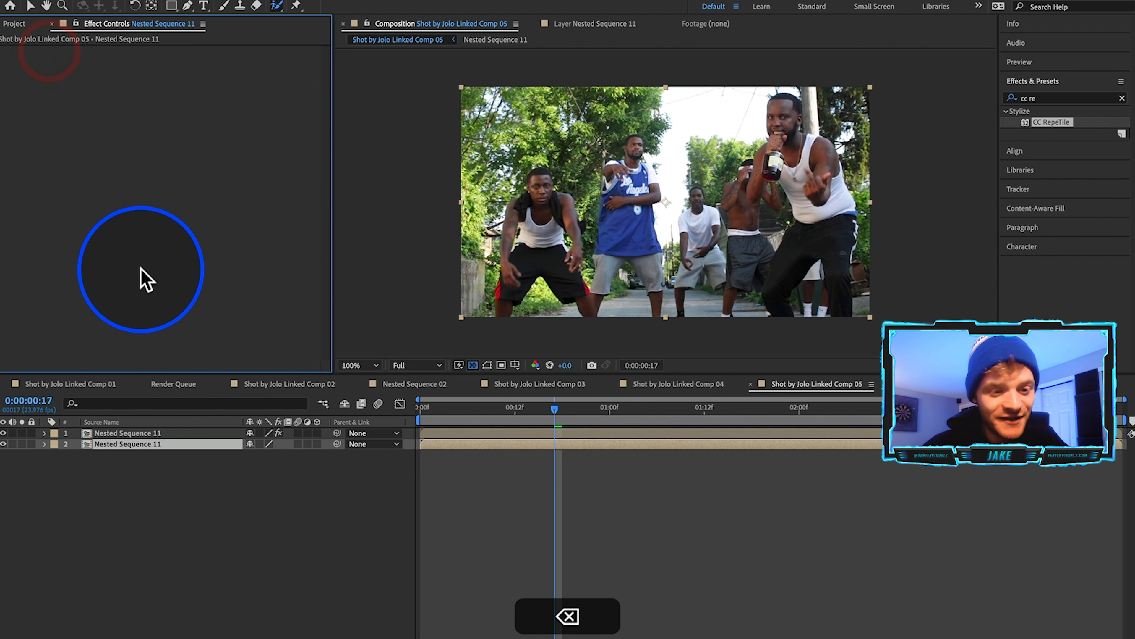
- Rename the lower Nested Sequence 11 layer as Background
left_click(187, 444)
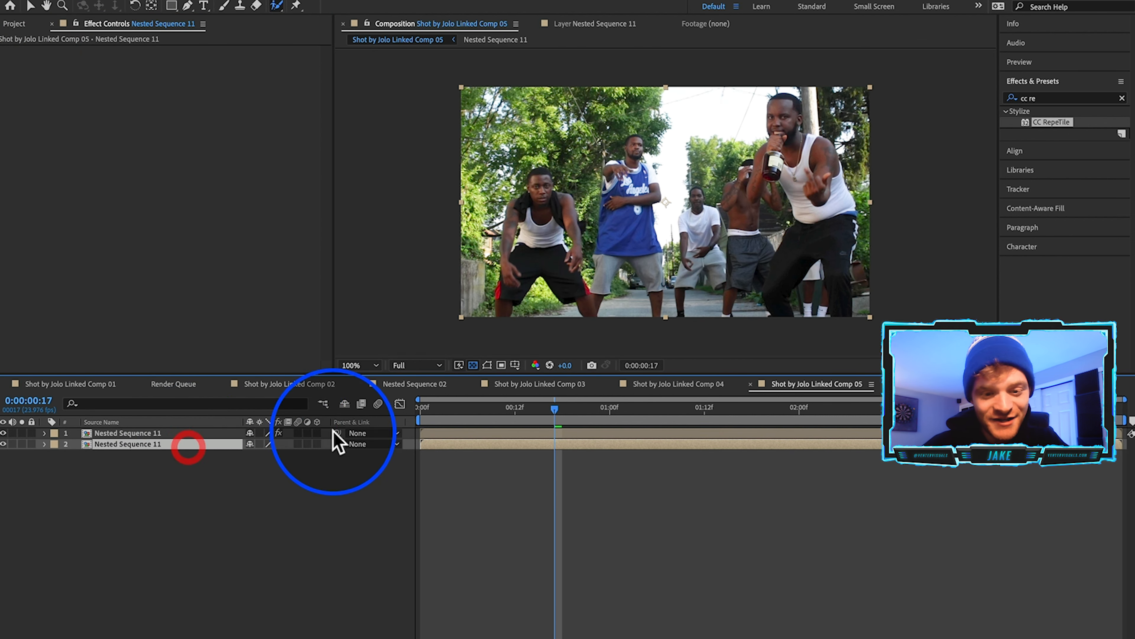
key("Return")
type("Background")
key("Return")
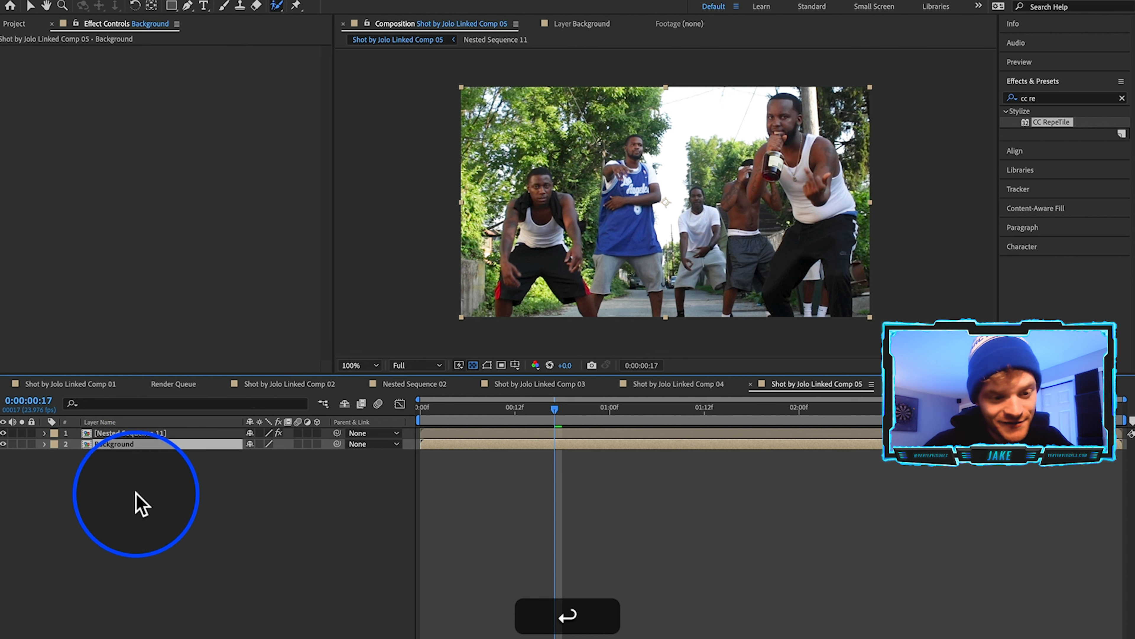
- Keyframe the Background layer's Position at 0:00:00:17, and at 0:00:02:21 move it down out of frame to 640, 1106
left_click(134, 490)
left_click(132, 442)
key("p")
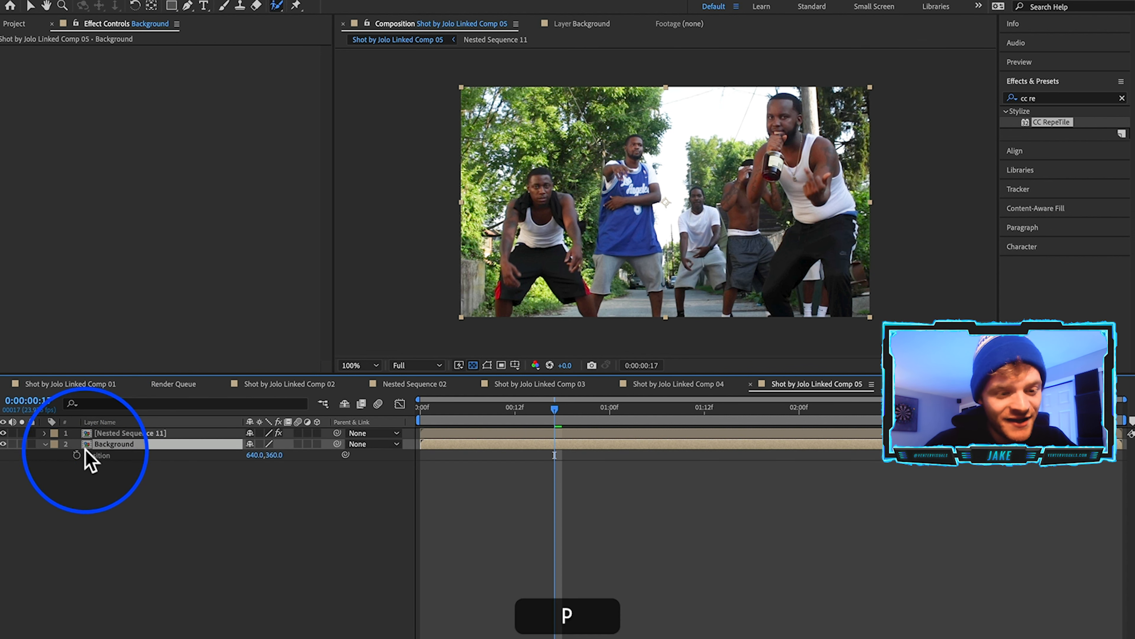
left_click(77, 455)
mouse_move(576, 414)
left_mouse_down()
mouse_move(821, 420)
mouse_move(963, 609)
left_mouse_up()
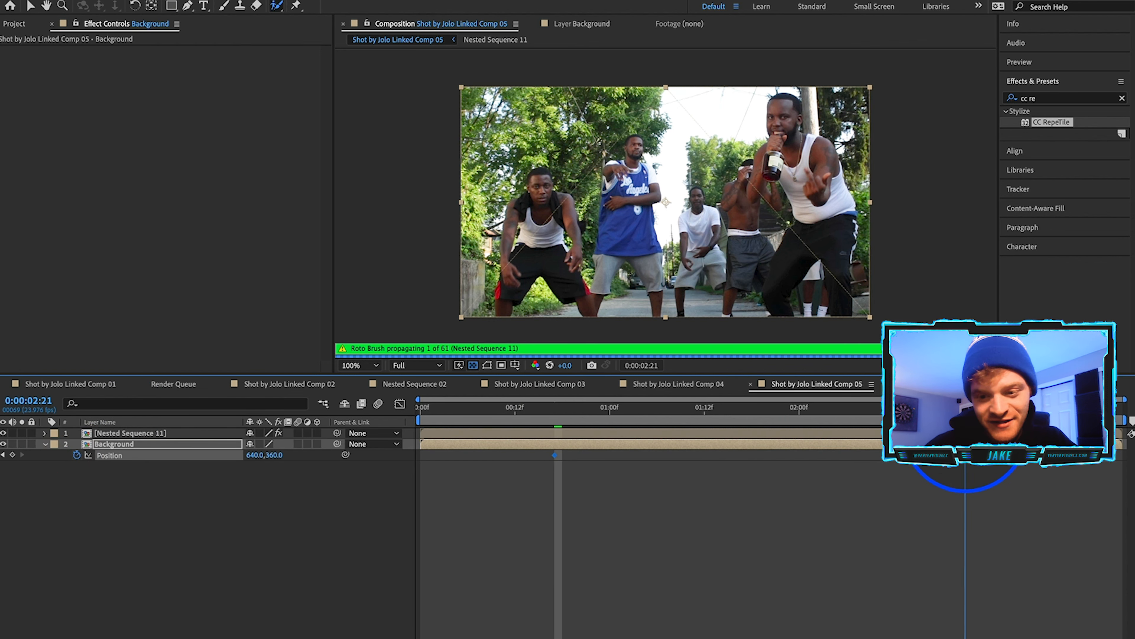
left_click_drag(793, 164, 812, 402)
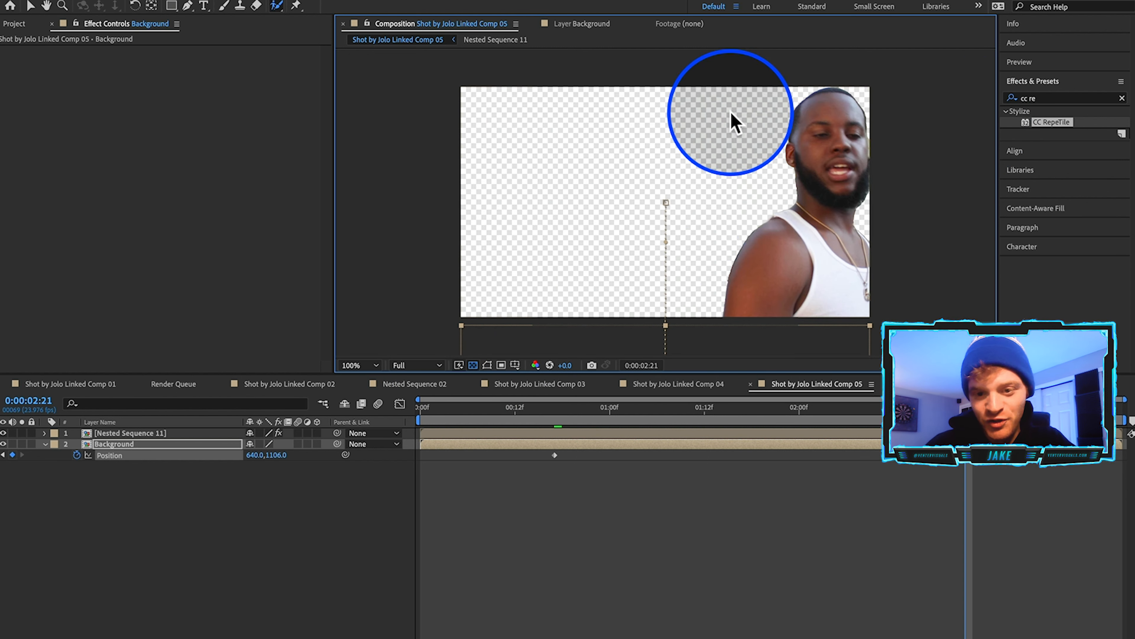
- Enable motion blur for the composition and for both the Nested Sequence 11 and Background layers
left_click(783, 403)
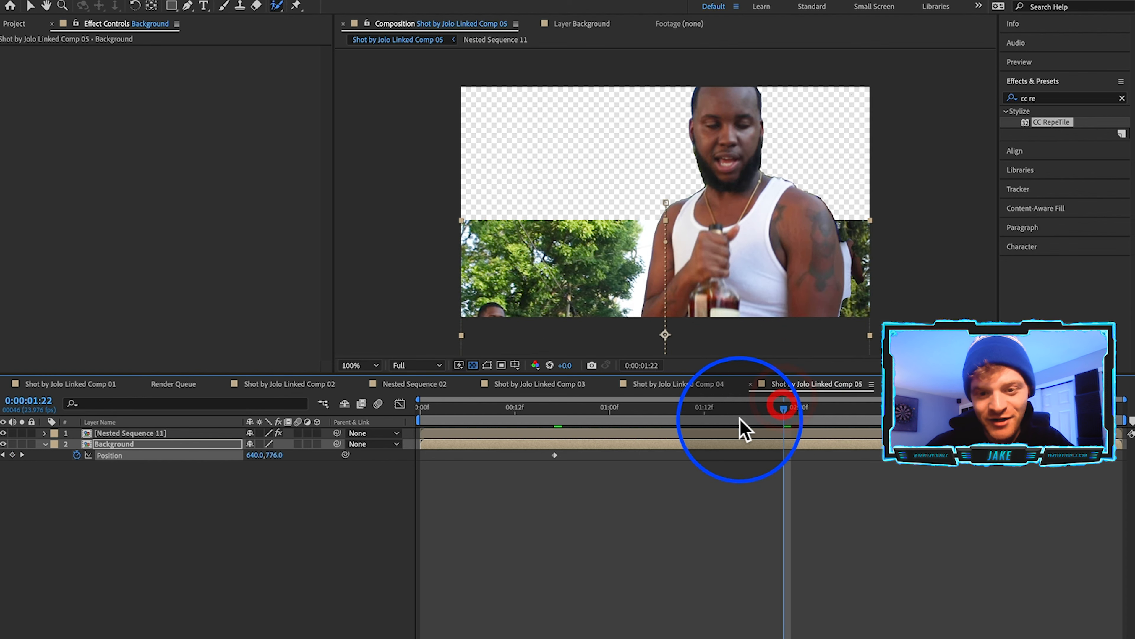
left_click(729, 409)
left_click(682, 411)
left_click(608, 432)
left_click(586, 408)
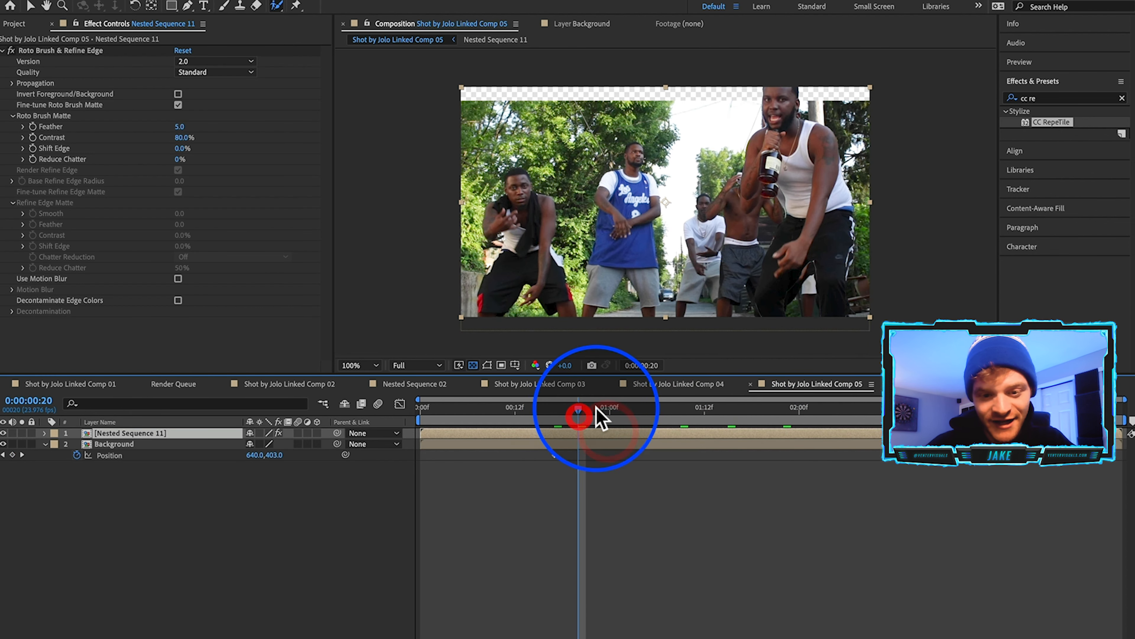
left_click(688, 407)
left_click(377, 403)
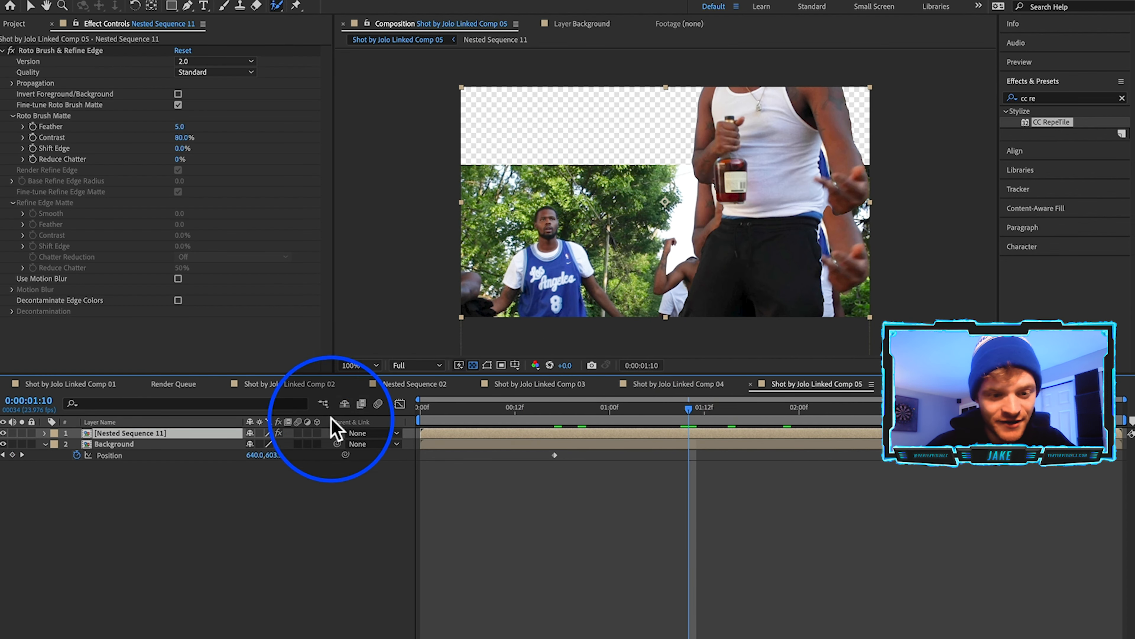
left_click_drag(298, 433, 298, 476)
left_click(330, 522)
- Apply Easy Ease Out to the Background layer's first Position keyframe and move it to 0:00:00:22
right_click(554, 455)
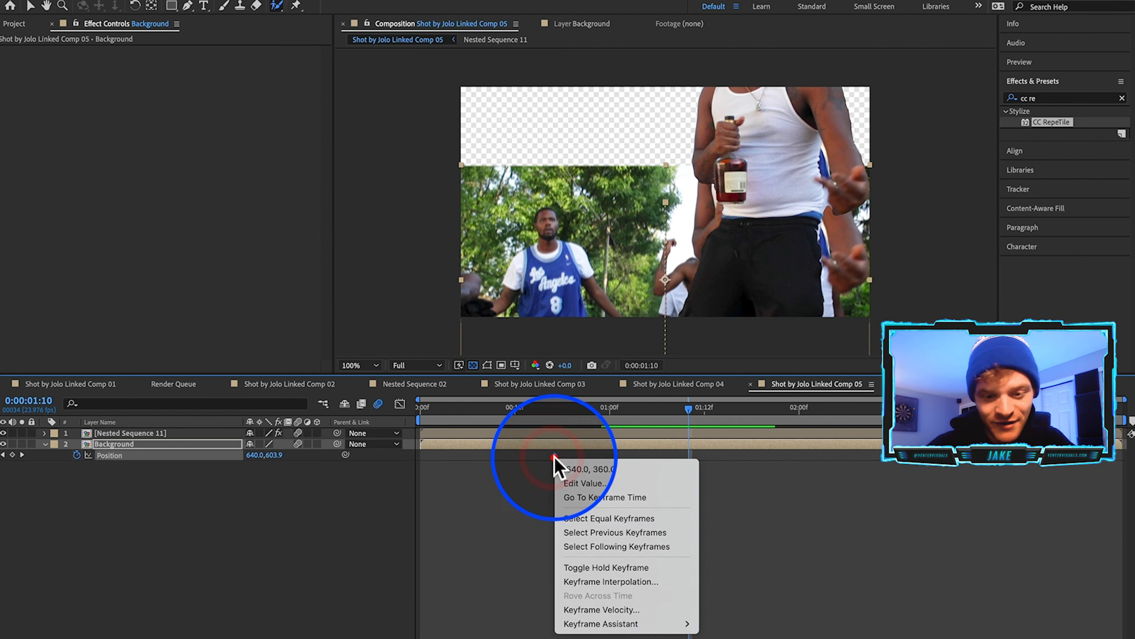
left_click(772, 620)
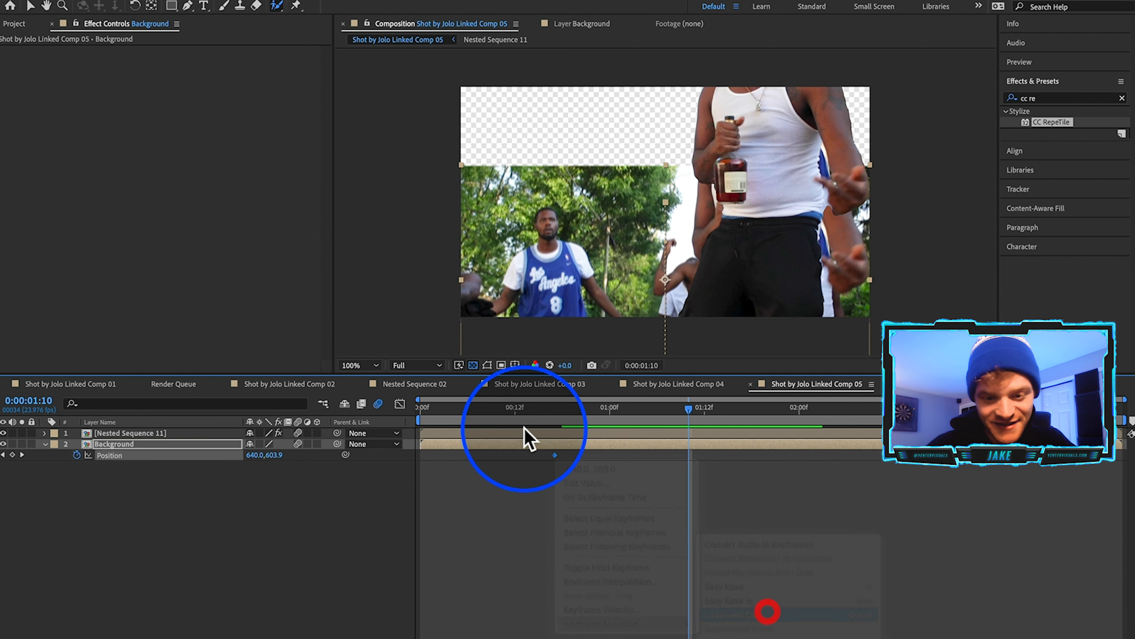
left_click_drag(554, 455, 589, 456)
left_click(600, 416, "shift")
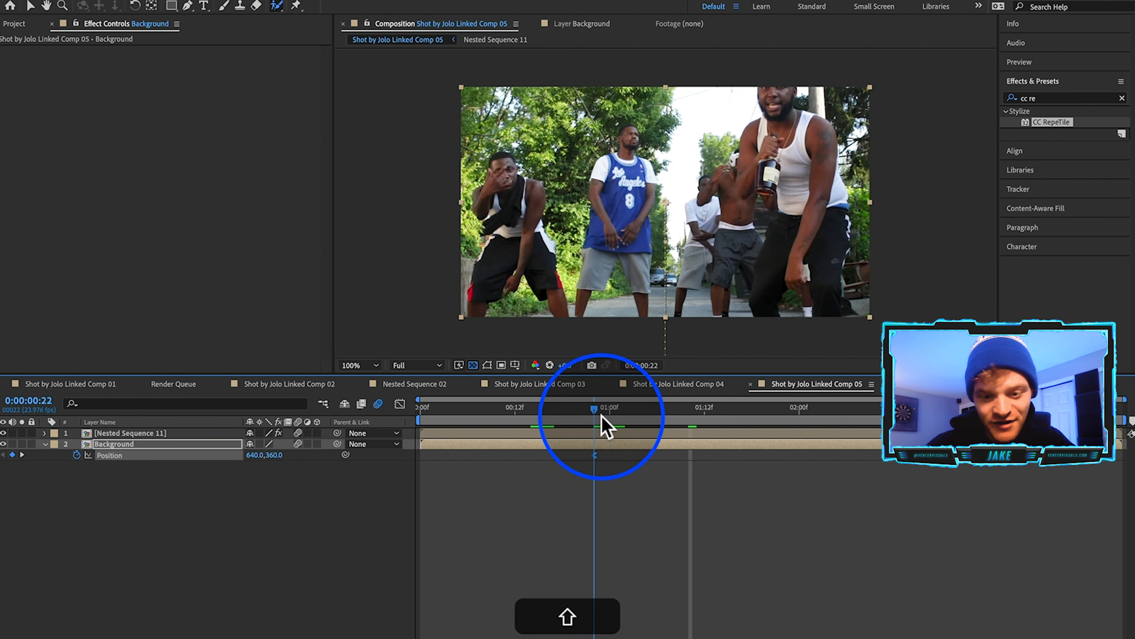
left_click(594, 456)
- Lengthen the first Position keyframe's outgoing influence in the speed graph for a slower start, and close the graph
left_click(399, 404)
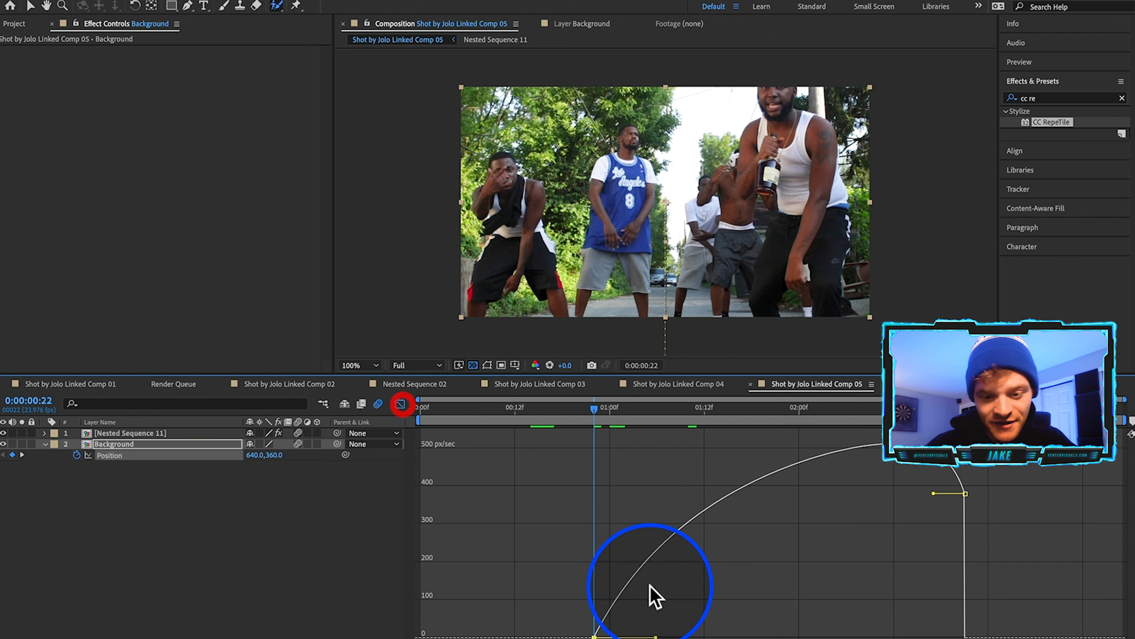
left_click_drag(659, 635, 692, 635)
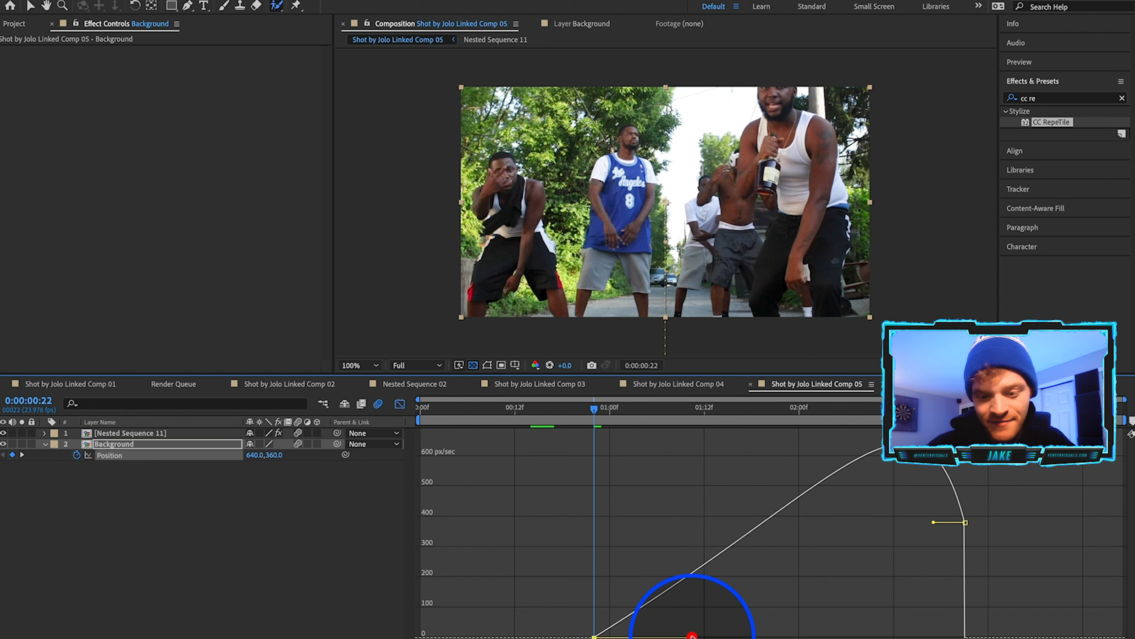
left_click(400, 404)
- Move the Background layer's final Position keyframe earlier to about 0:00:01:13 and check the frame at 0:00:01:16
mouse_move(846, 420)
left_mouse_down()
mouse_move(870, 422)
mouse_move(699, 439)
mouse_move(765, 411)
mouse_move(918, 407)
left_mouse_up()
left_click(701, 433)
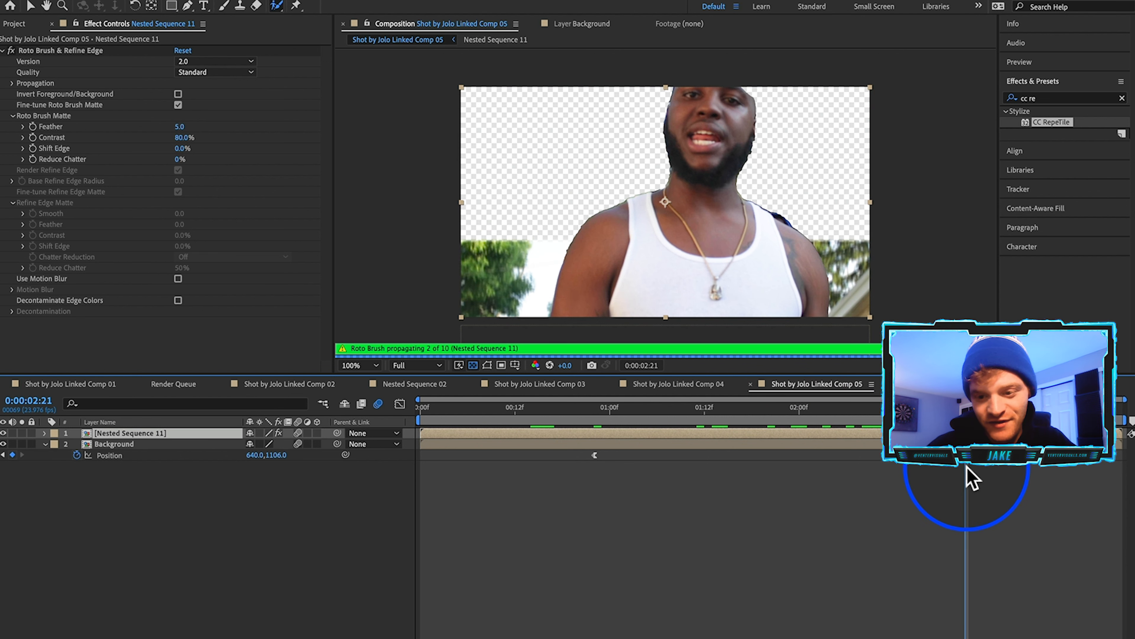
left_click_drag(966, 456, 715, 459)
left_click(736, 408)
left_click(793, 508)
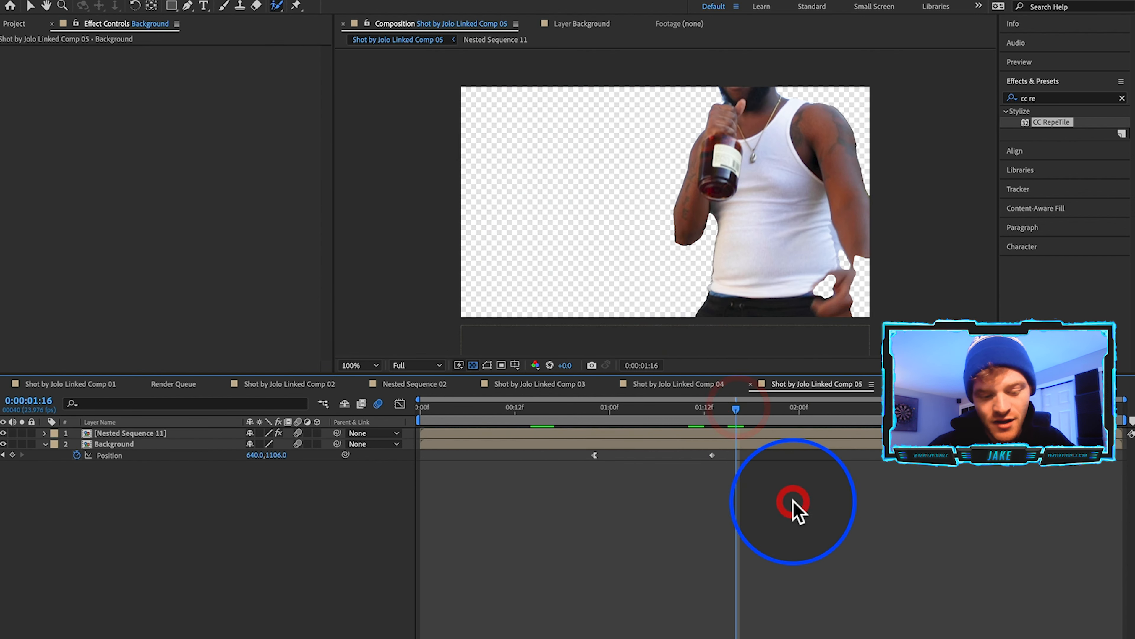
- Save the project, switch to Premiere Pro, and shift the sequence's In/Out range over the two linked Grid compositions
key("super+s")
mouse_move(728, 634)
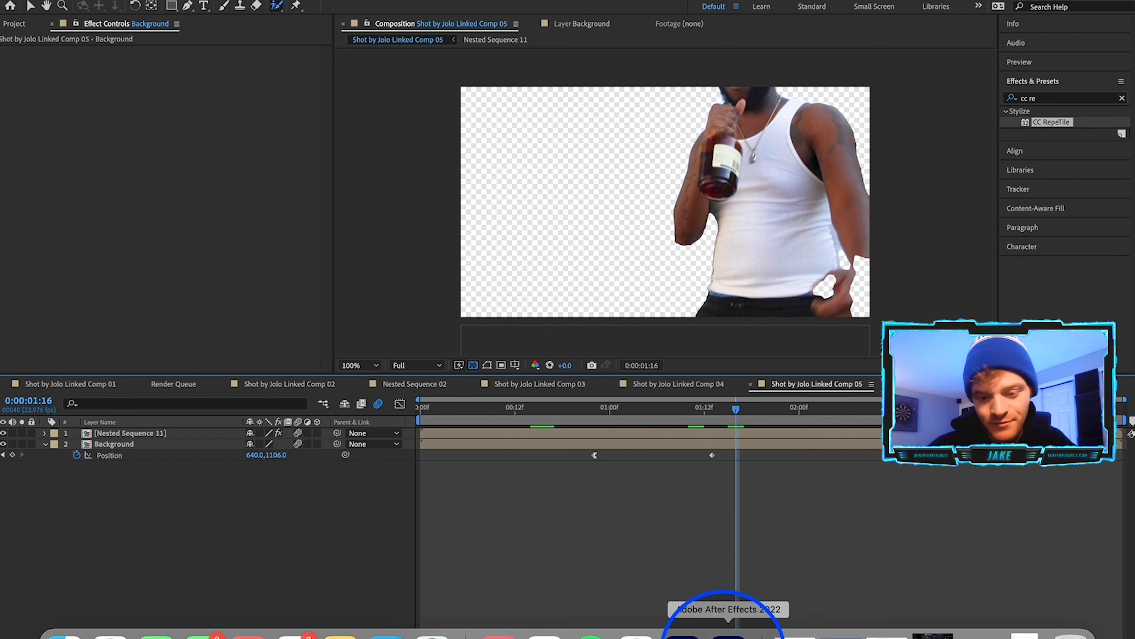
left_click(682, 634)
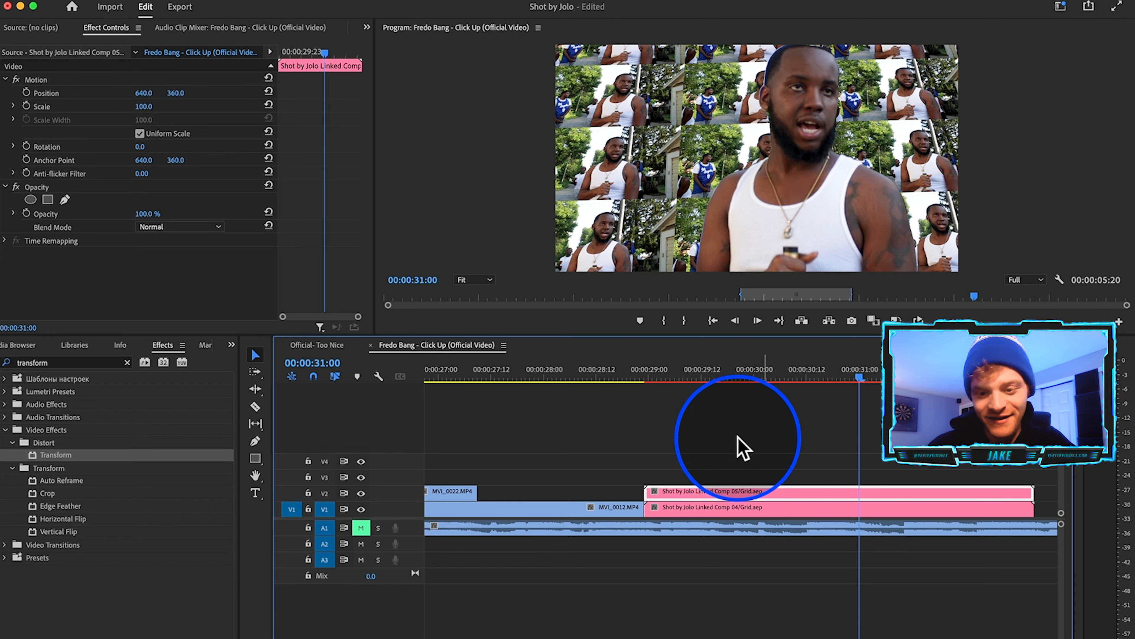
scroll(736, 429, "down", 3)
scroll(736, 430, "down", 3)
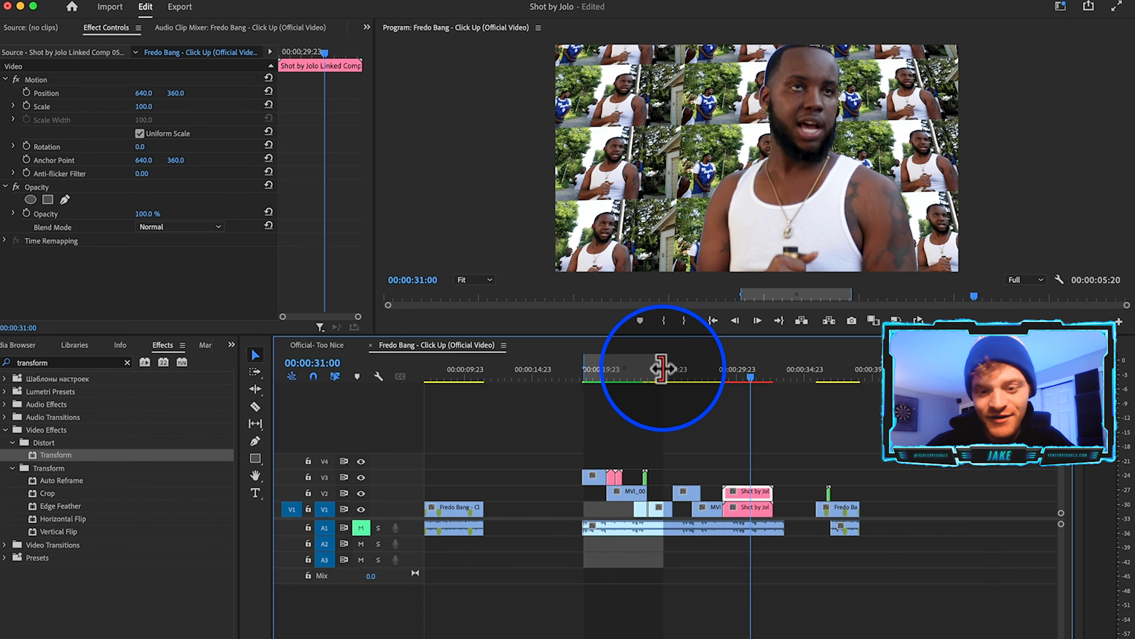
left_click_drag(662, 368, 787, 388)
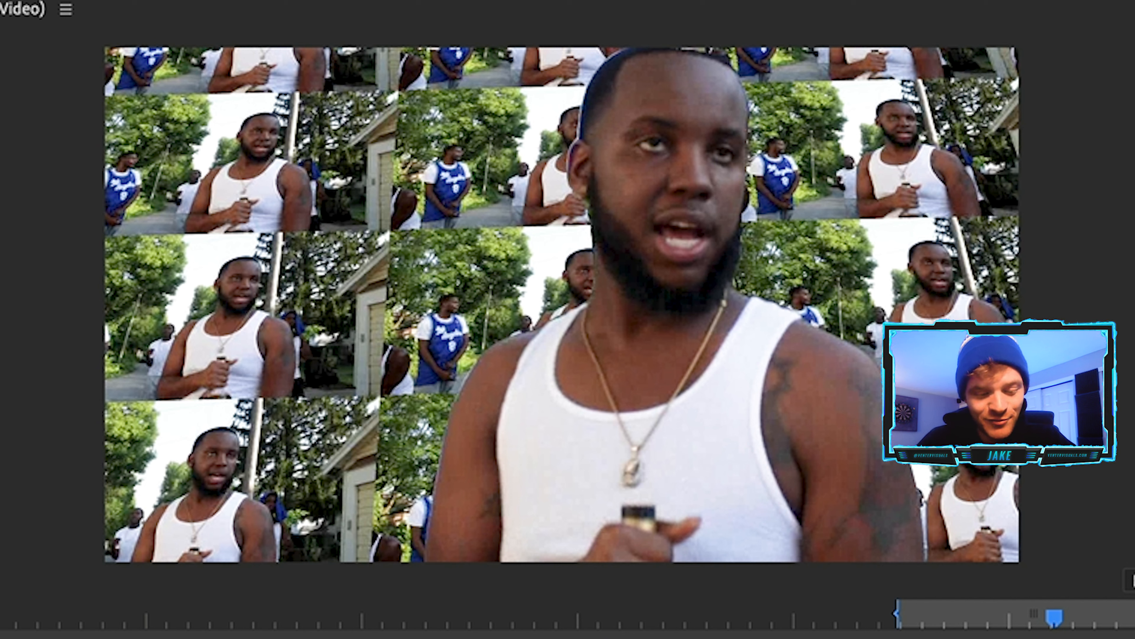
- Apply Gaussian Blur with Blurriness 13 to the tiled grid composition on V1 and check the shot at 00:00:29:14
left_click_drag(61, 479, 751, 507)
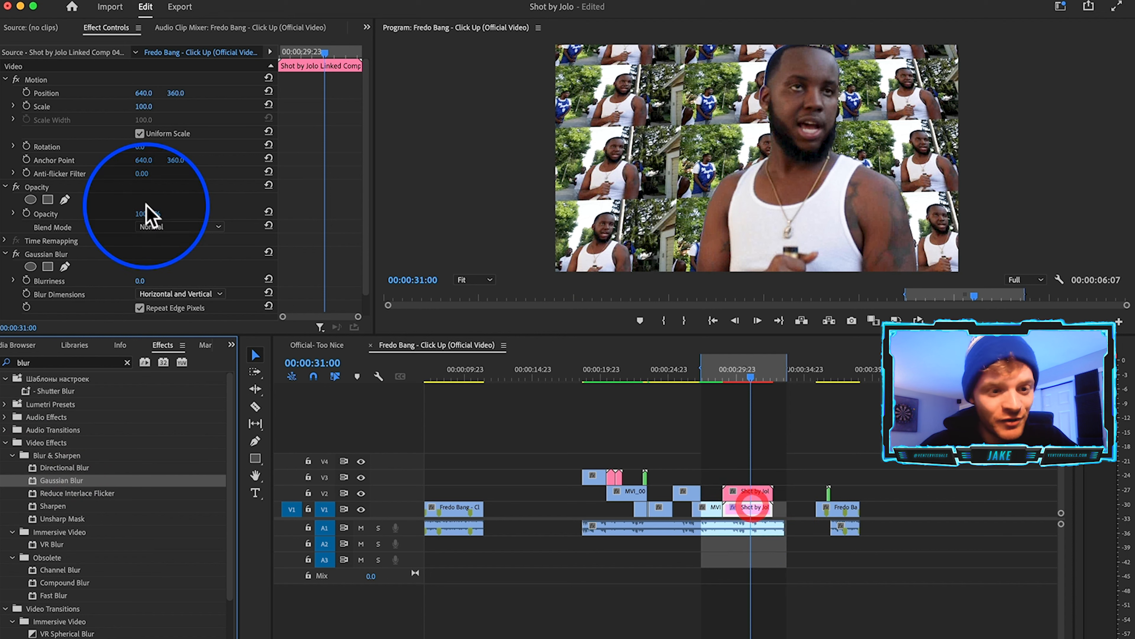
left_click_drag(140, 281, 157, 281)
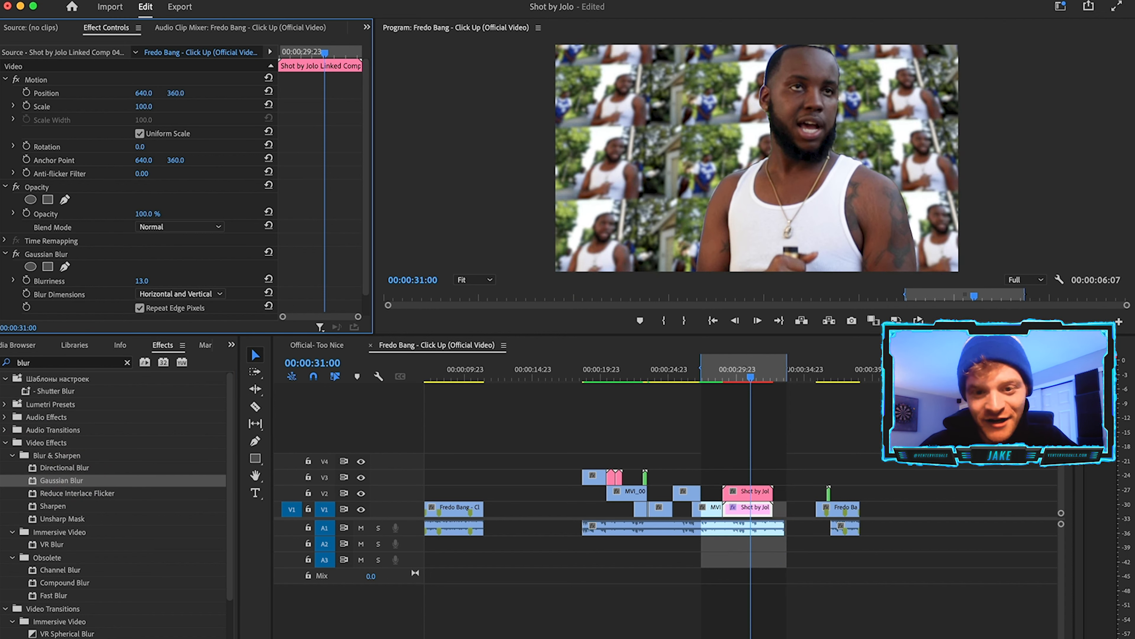
left_click(731, 376)
left_click(759, 417)
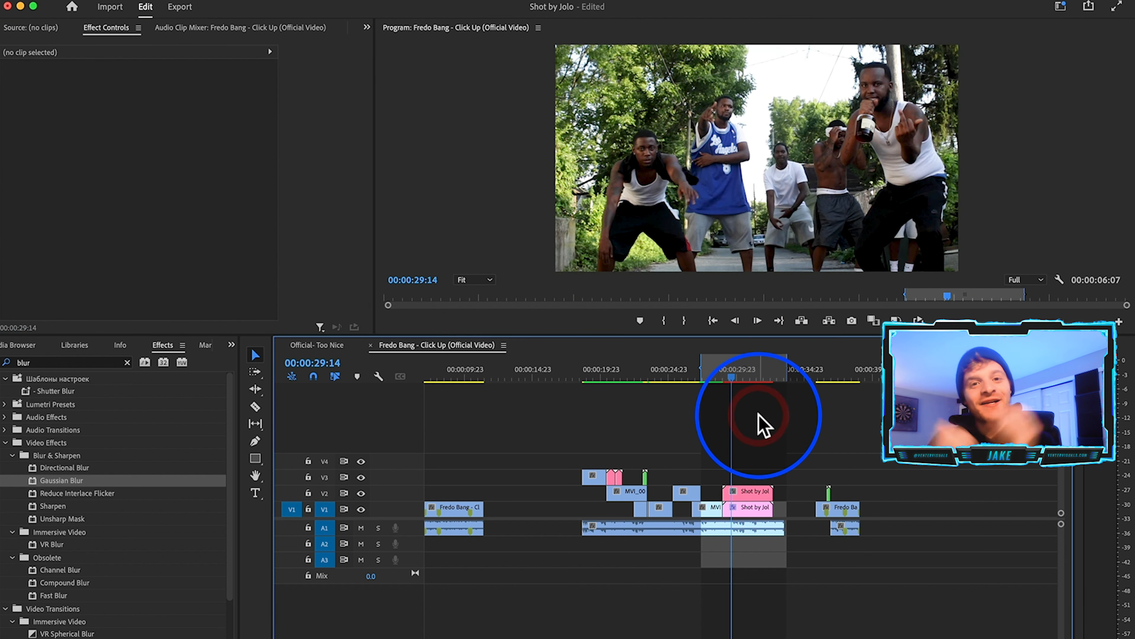